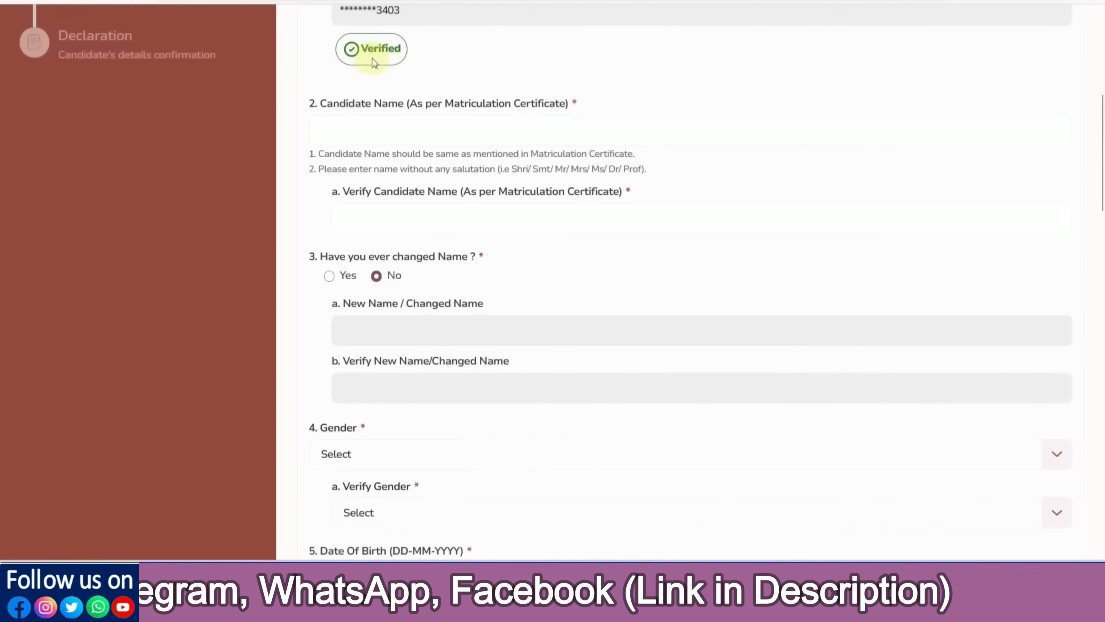
Enter the candidate's full name in both name fields and answer No to 'Have you ever changed Name?'
click(367, 133)
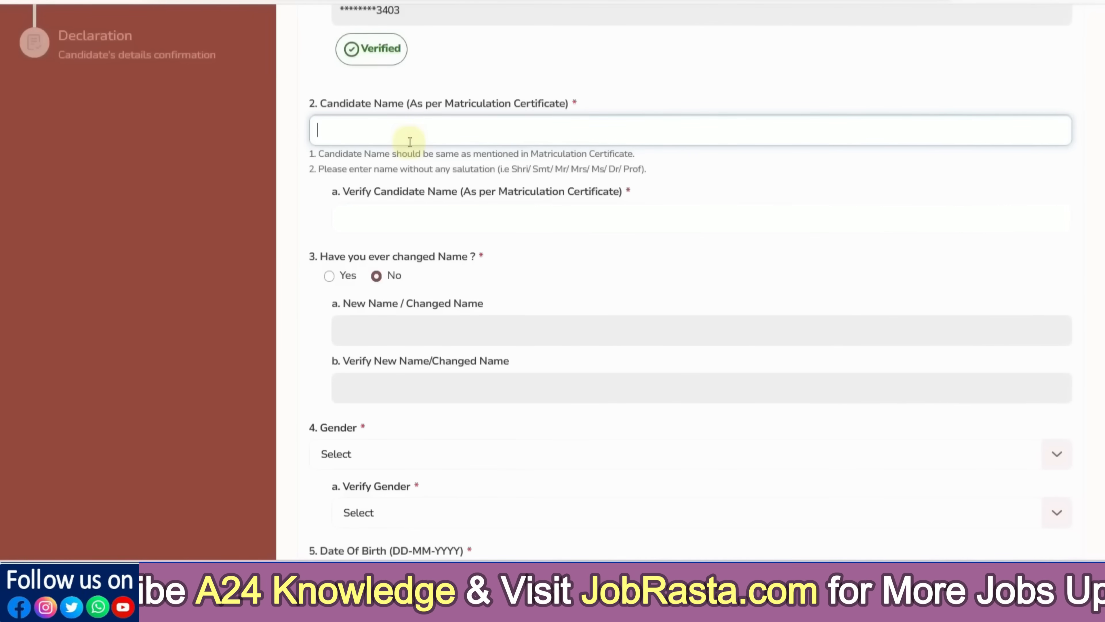
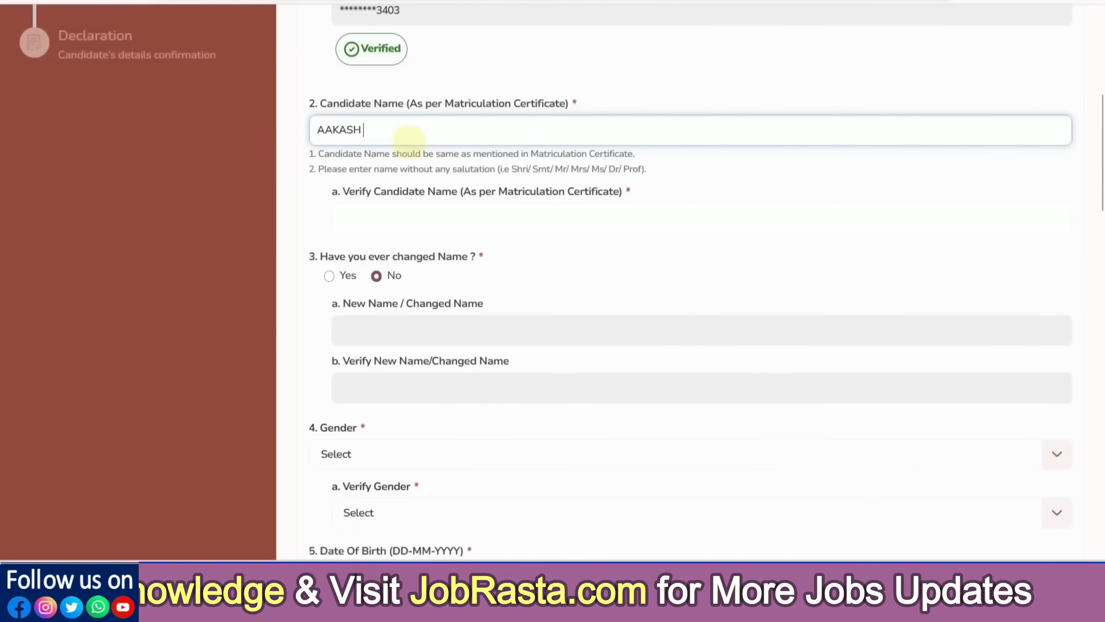
key(Tab)
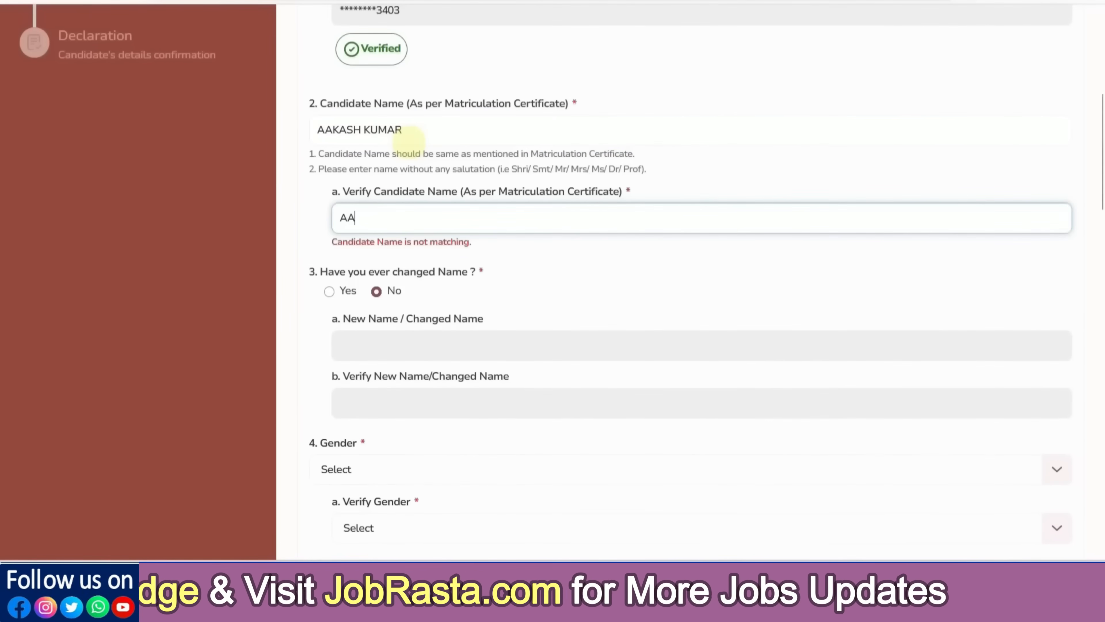
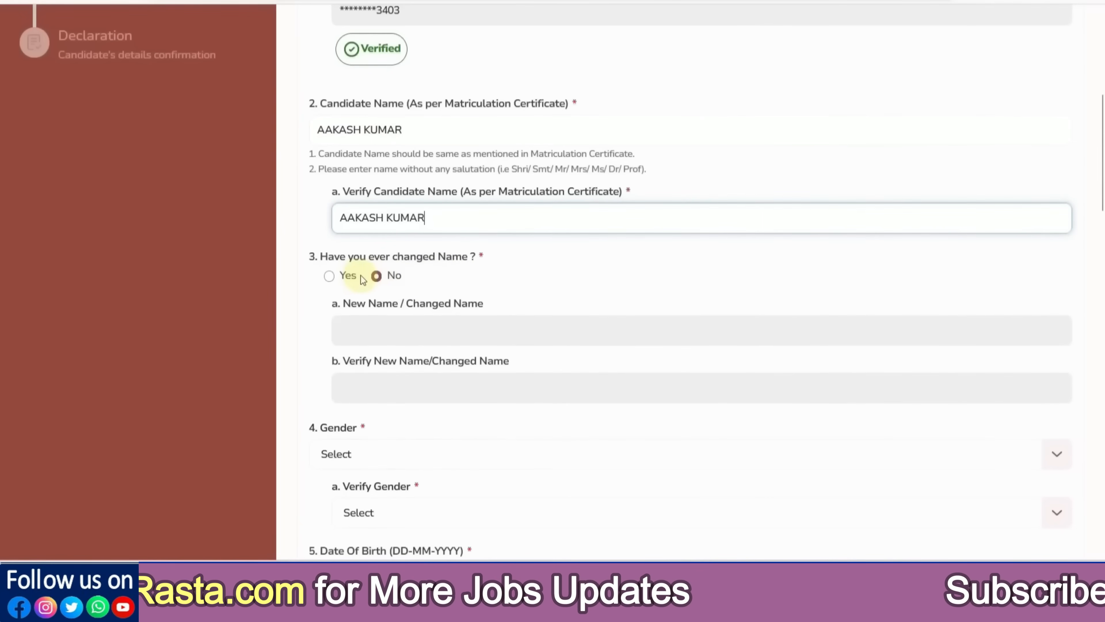
click(331, 279)
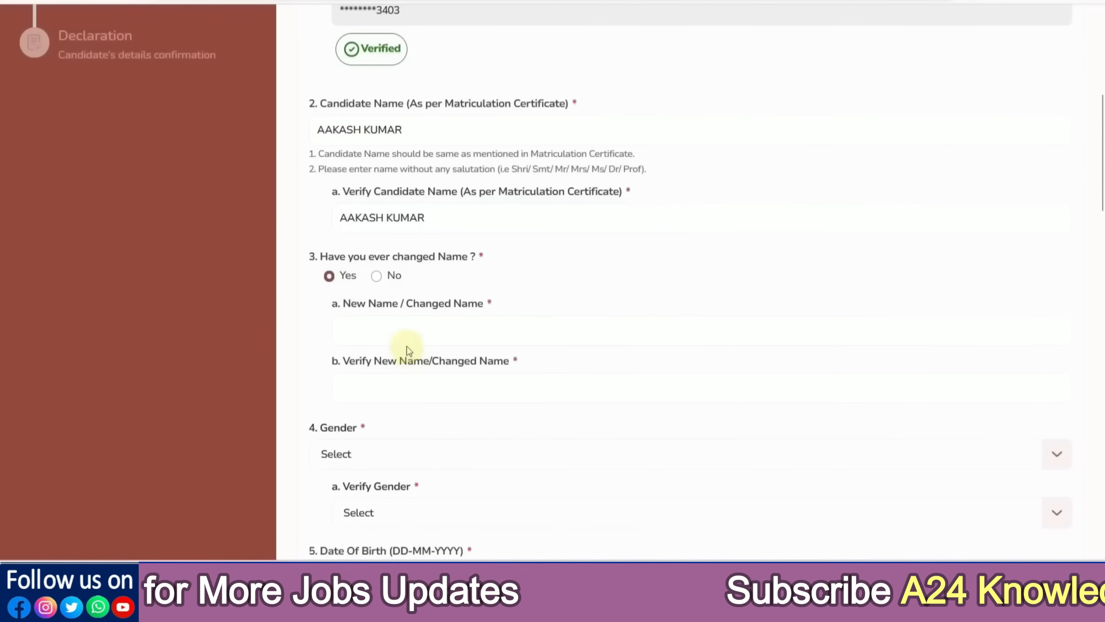
click(376, 277)
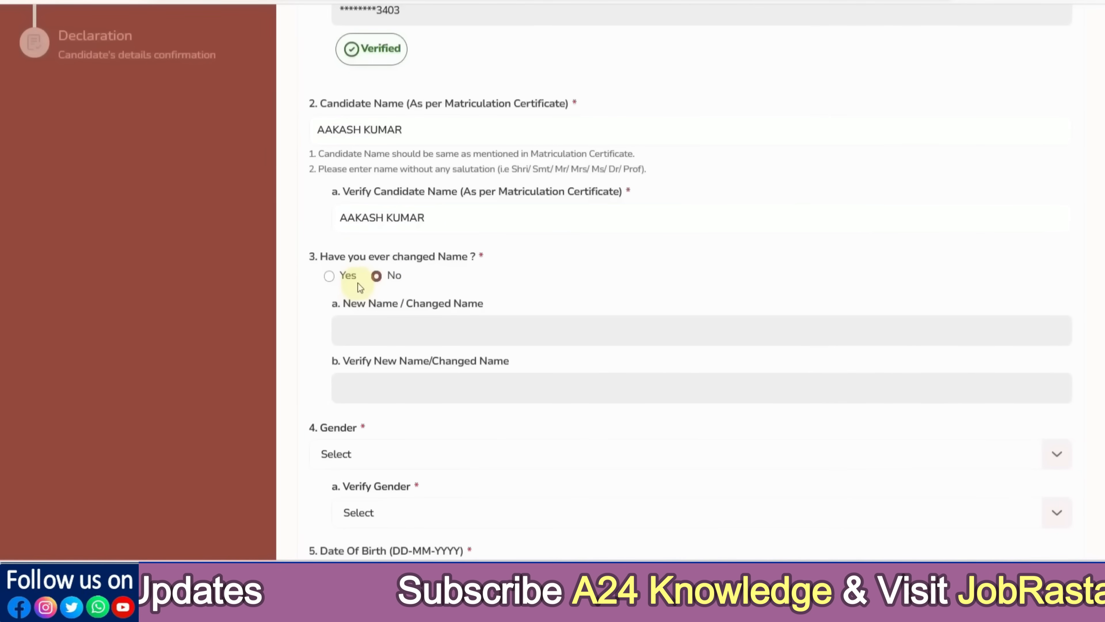
scroll(462, 334, down, 4)
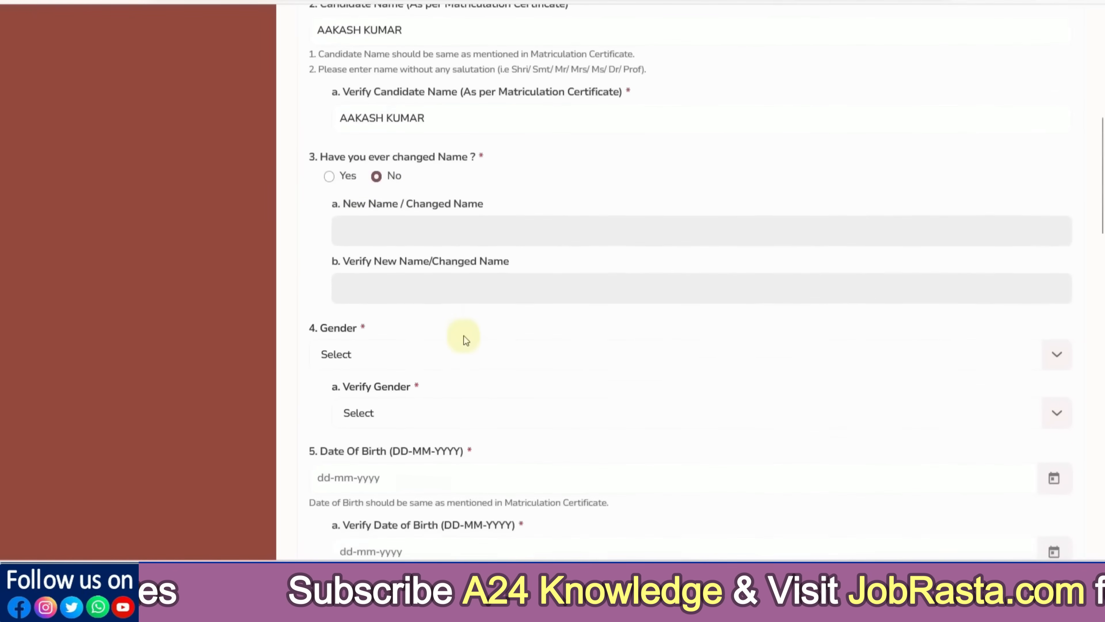
Set Gender and Verify Gender to Male
click(370, 290)
click(357, 344)
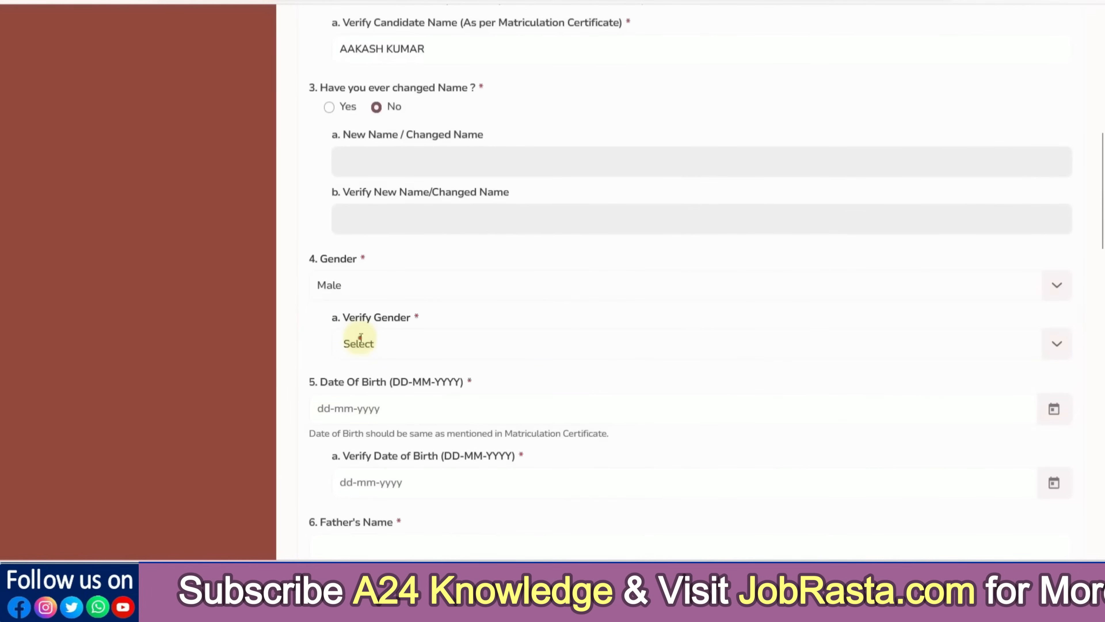
click(358, 342)
click(372, 400)
Set the date of birth to 09-03-2000 with the calendar picker
scroll(435, 373, down, 2)
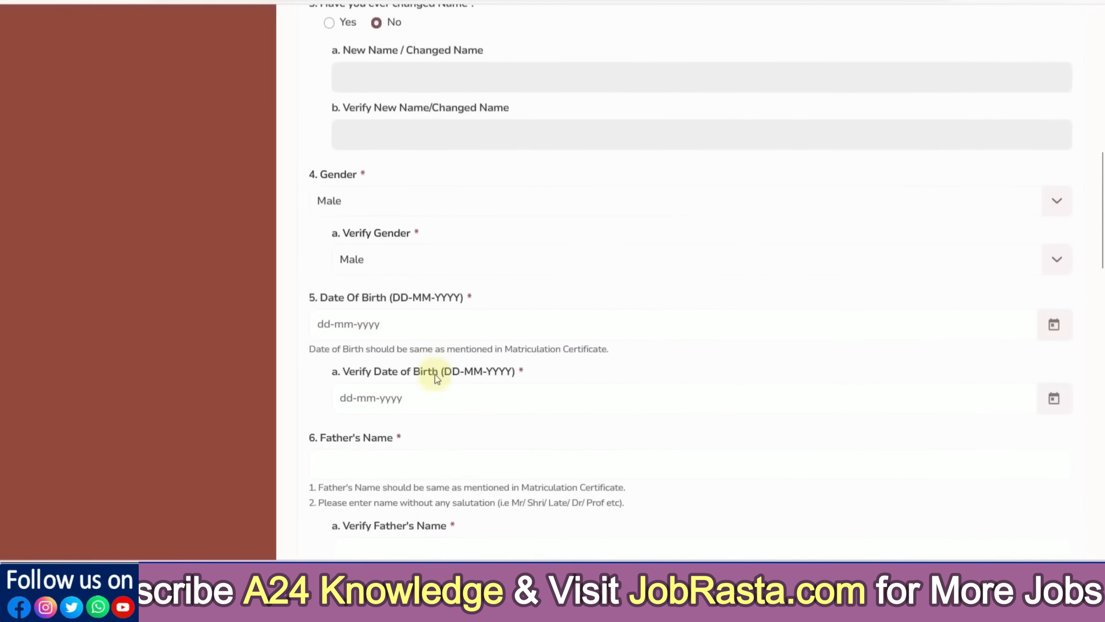
scroll(424, 370, down, 2)
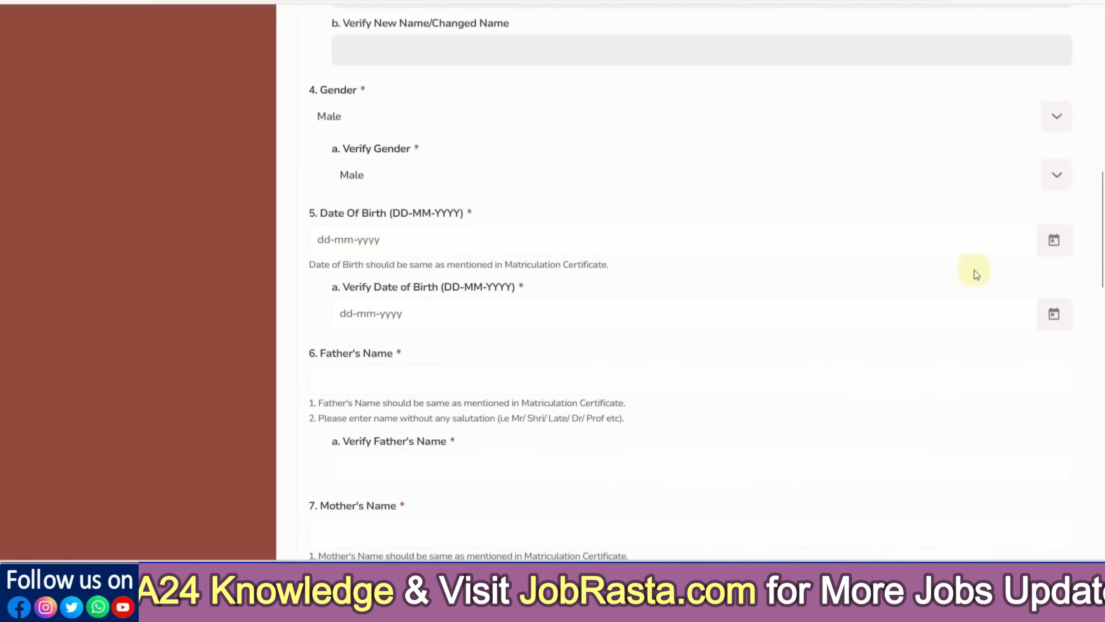
click(1052, 249)
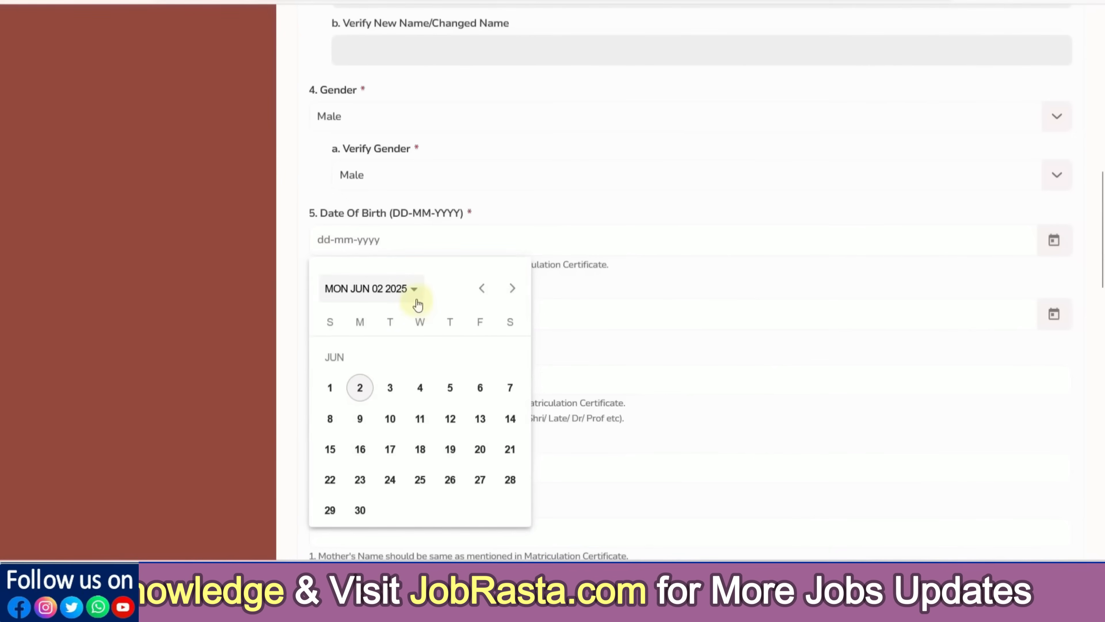
click(417, 297)
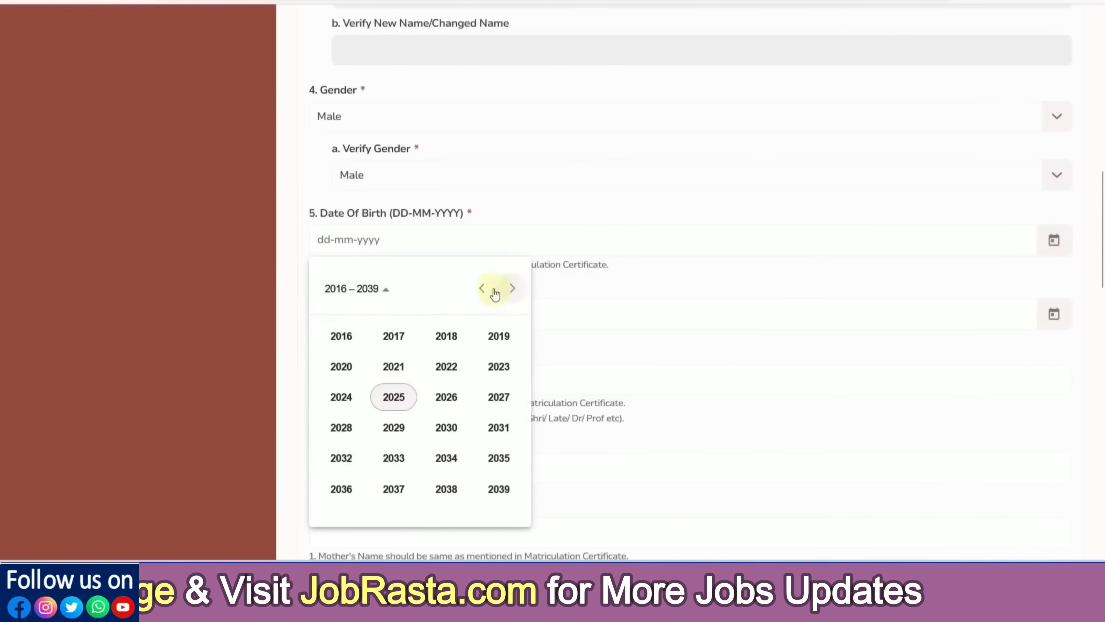
click(482, 289)
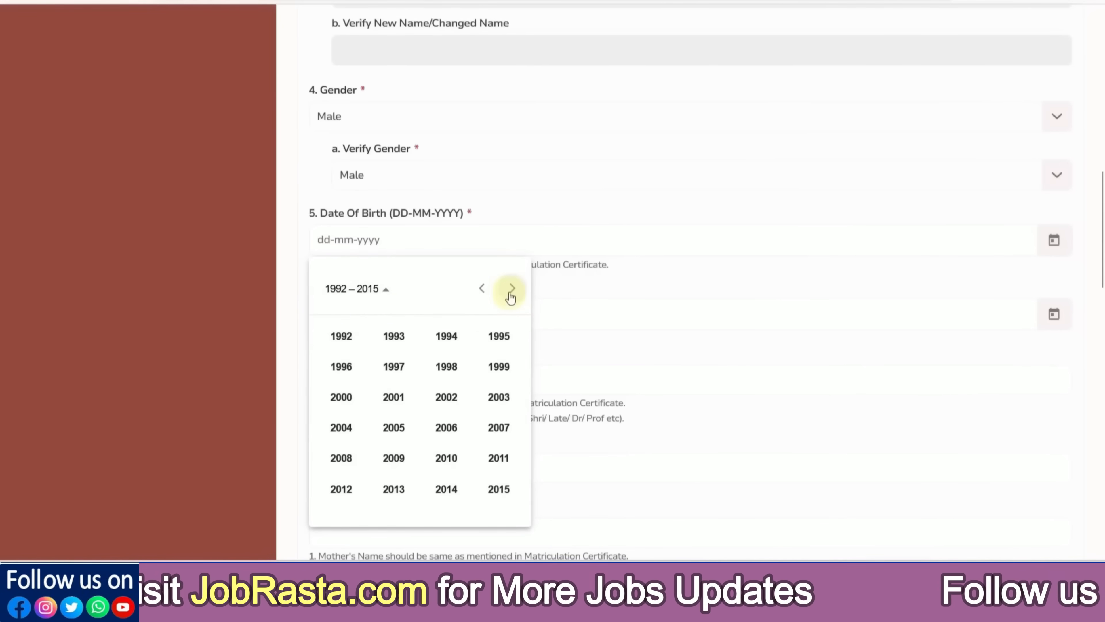
click(341, 397)
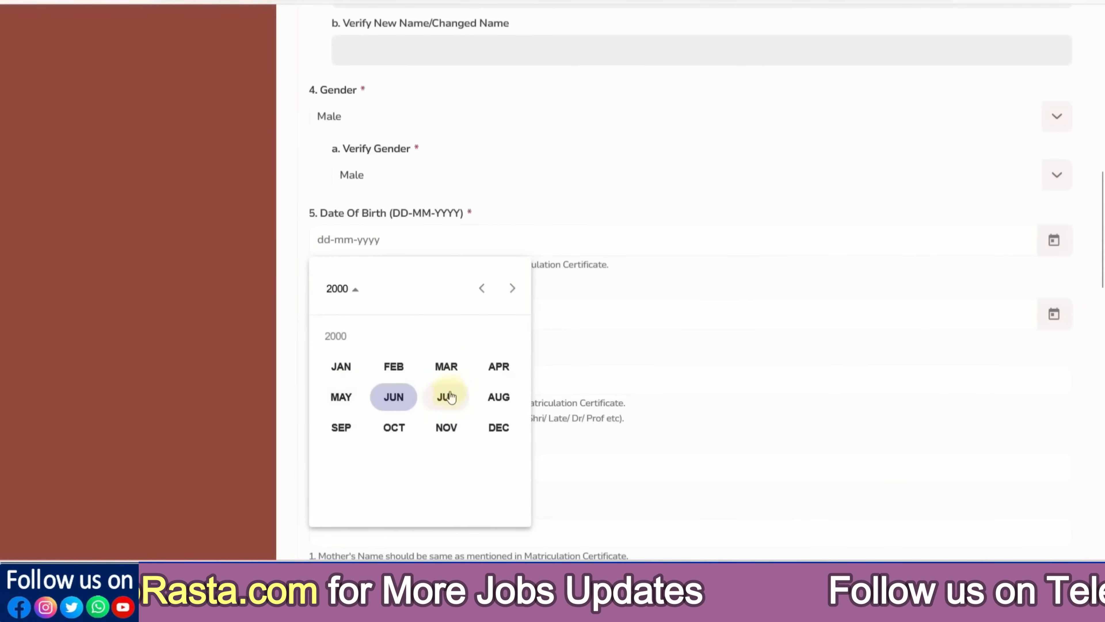
click(446, 366)
click(449, 384)
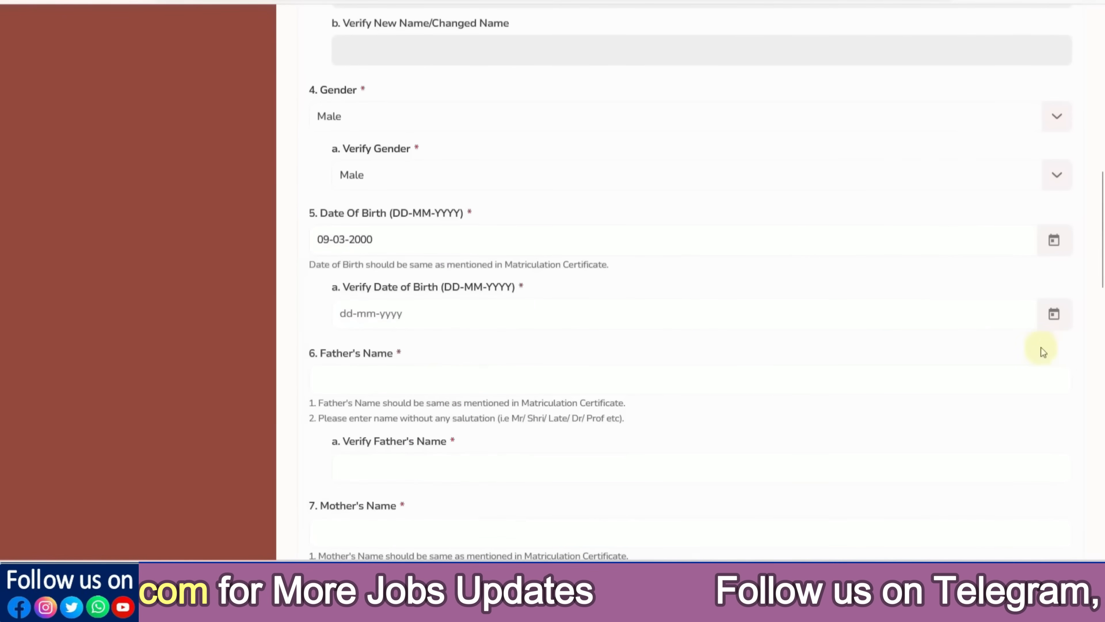
click(1054, 314)
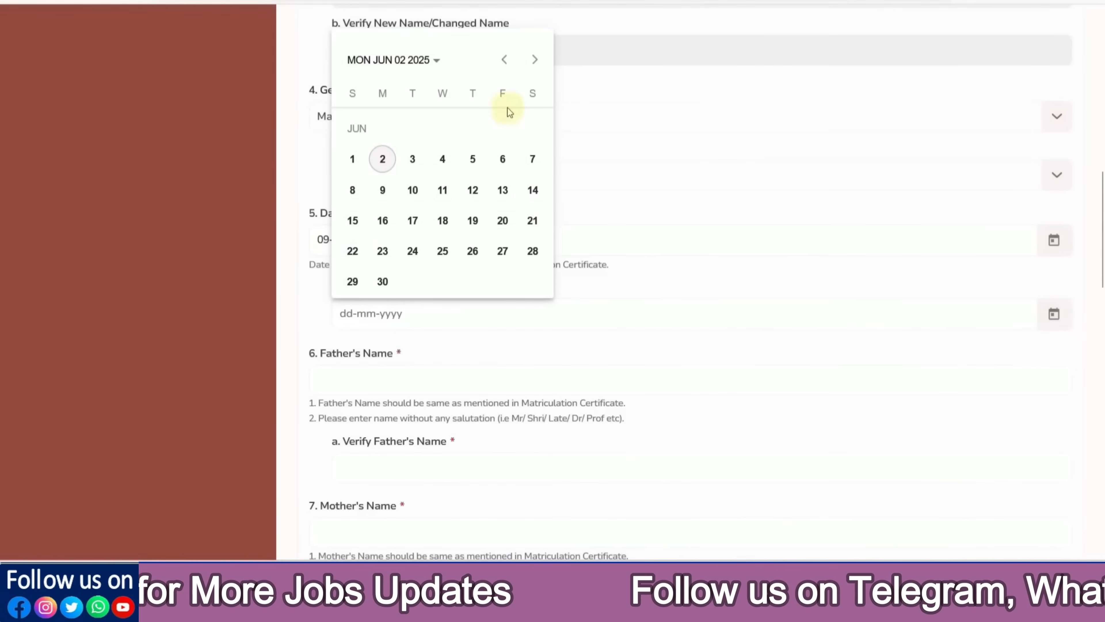
click(410, 61)
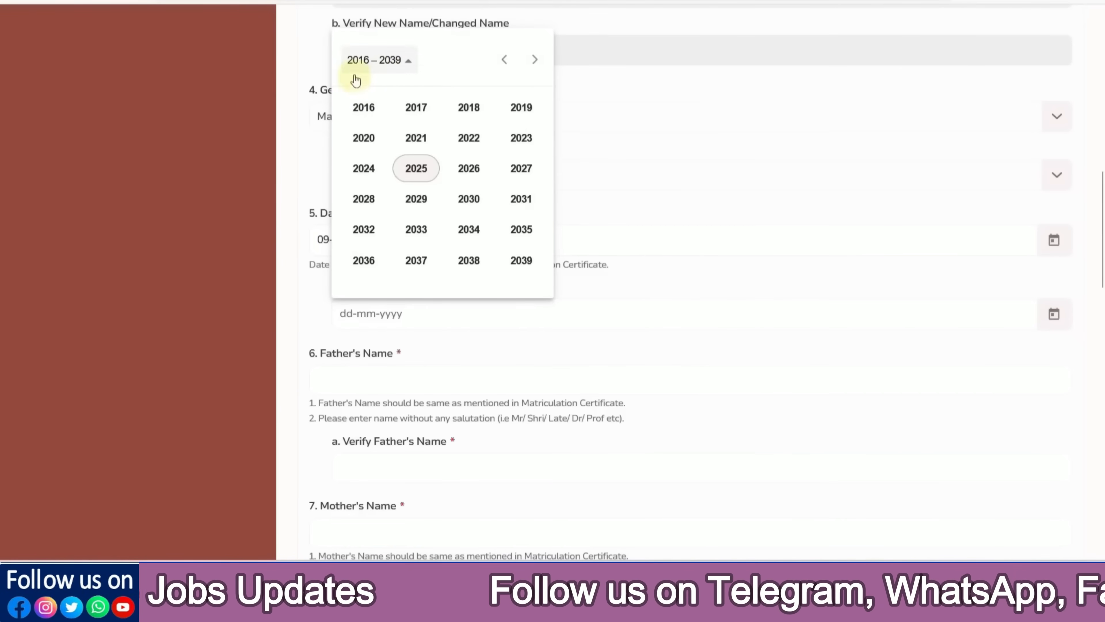
click(503, 64)
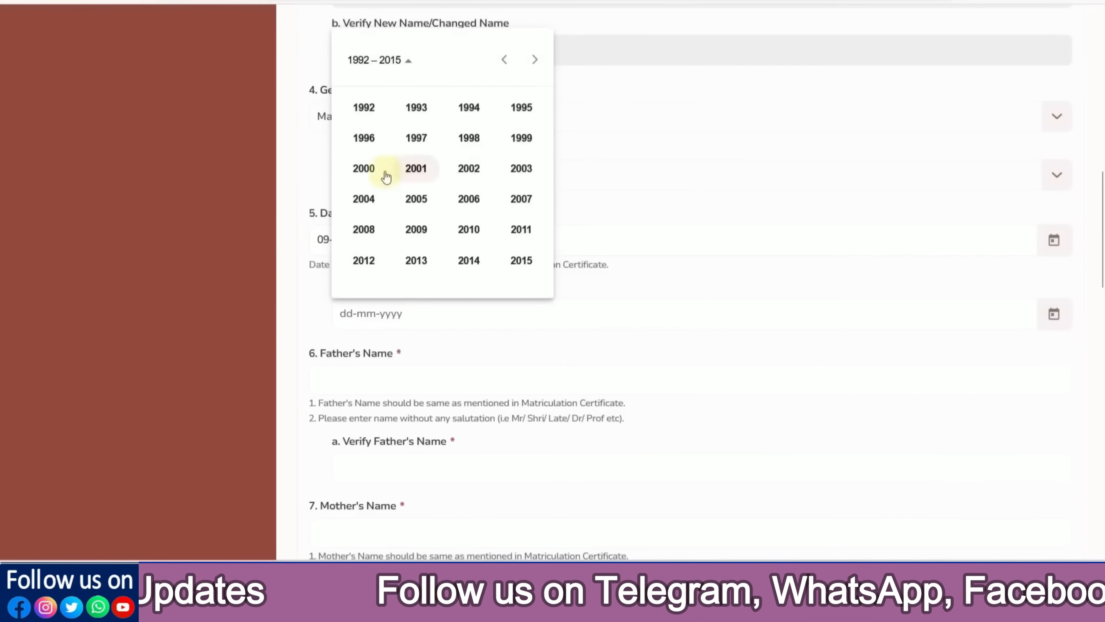
click(367, 170)
click(469, 144)
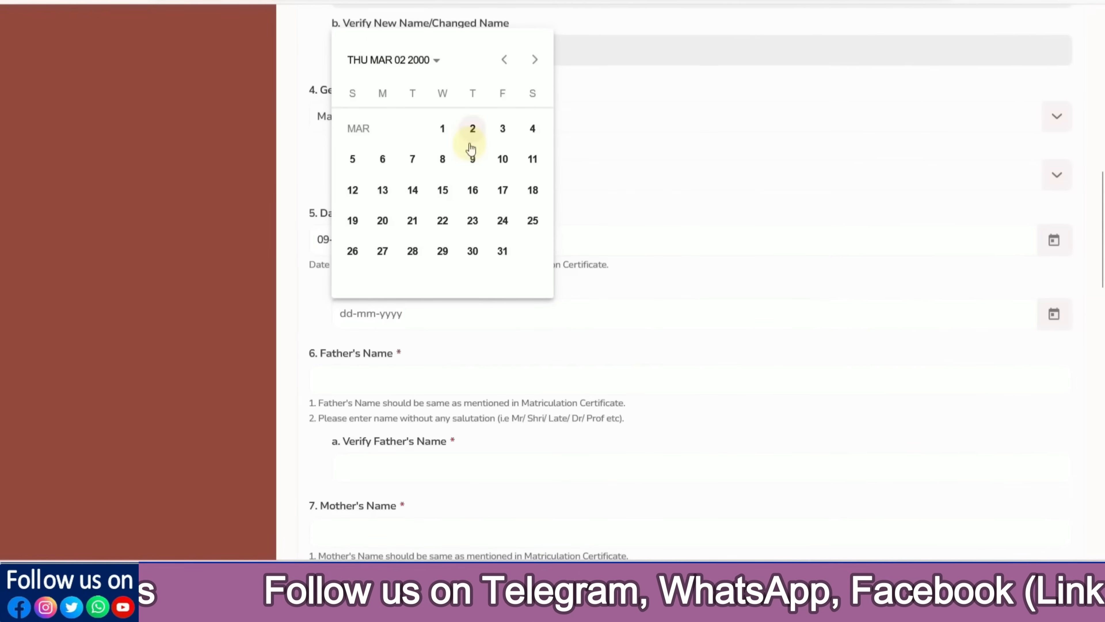
click(473, 161)
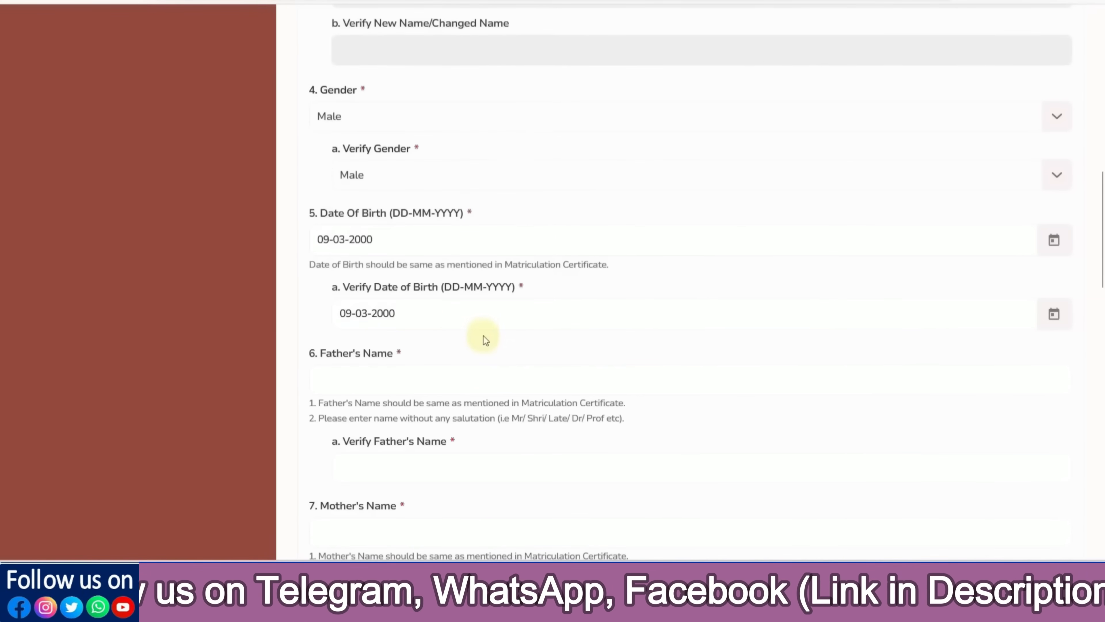
scroll(484, 335, down, 4)
Select the Father's Name field and its confirmation field
click(360, 220)
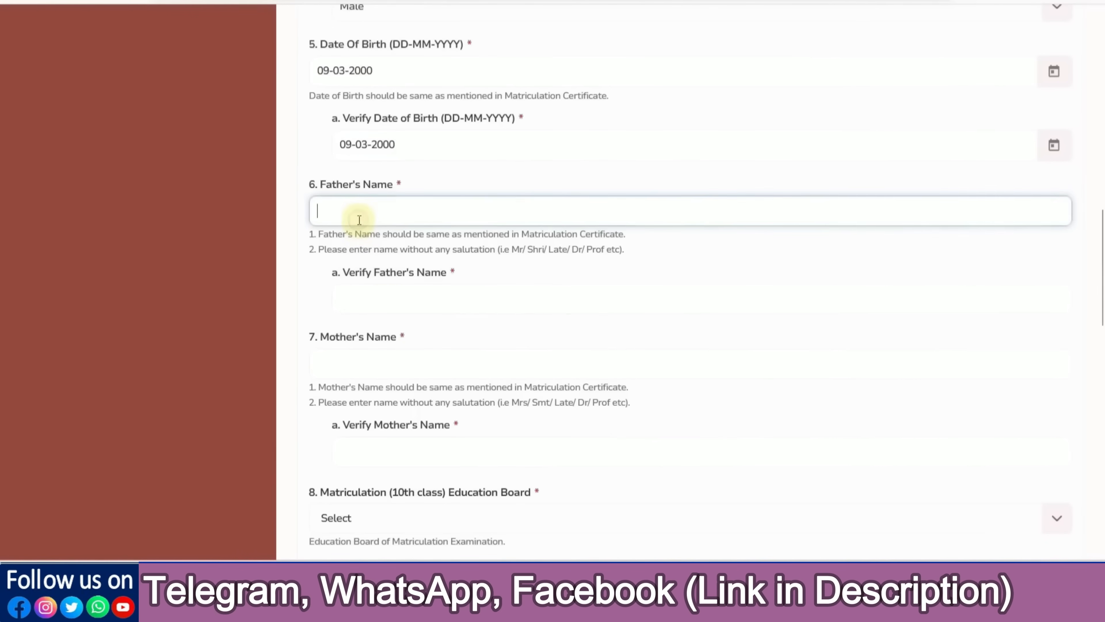
click(380, 298)
scroll(380, 298, down, 2)
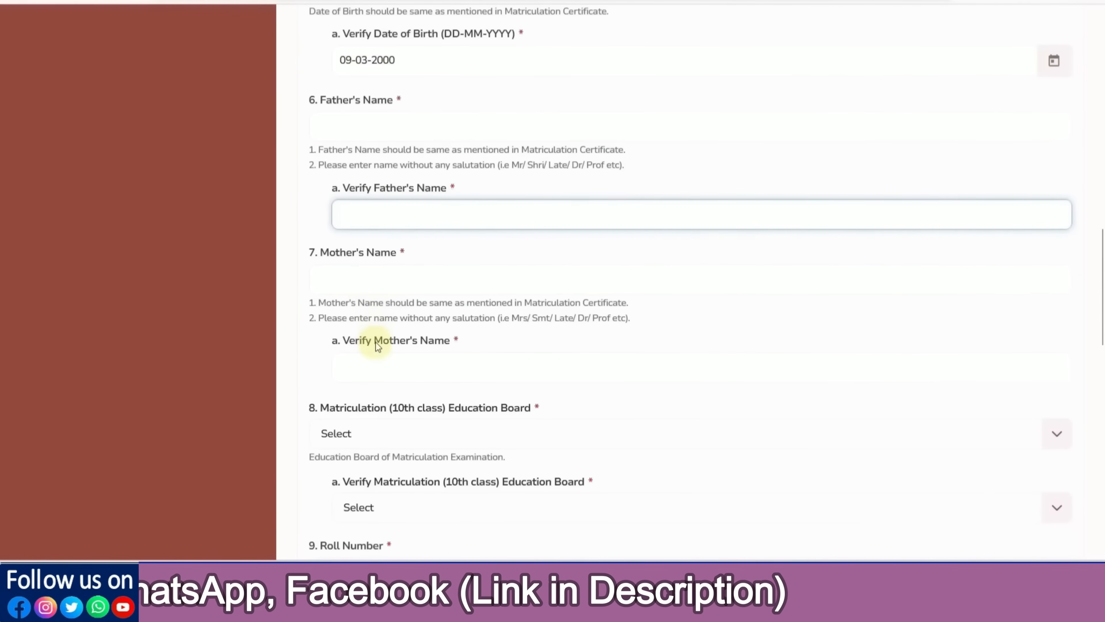
scroll(377, 345, down, 2)
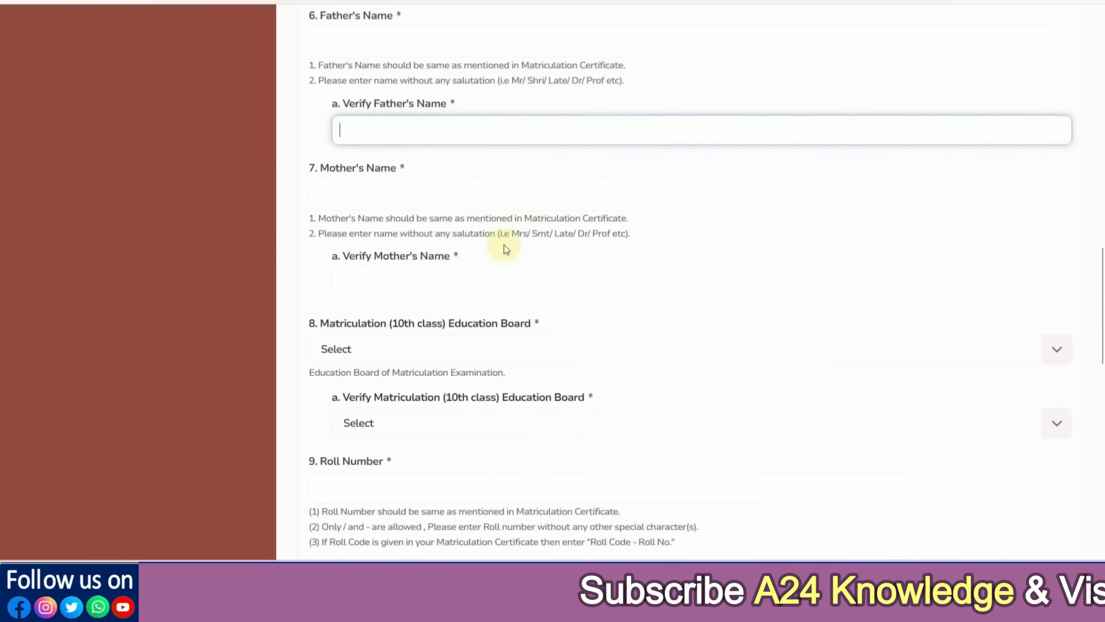
scroll(503, 246, down, 4)
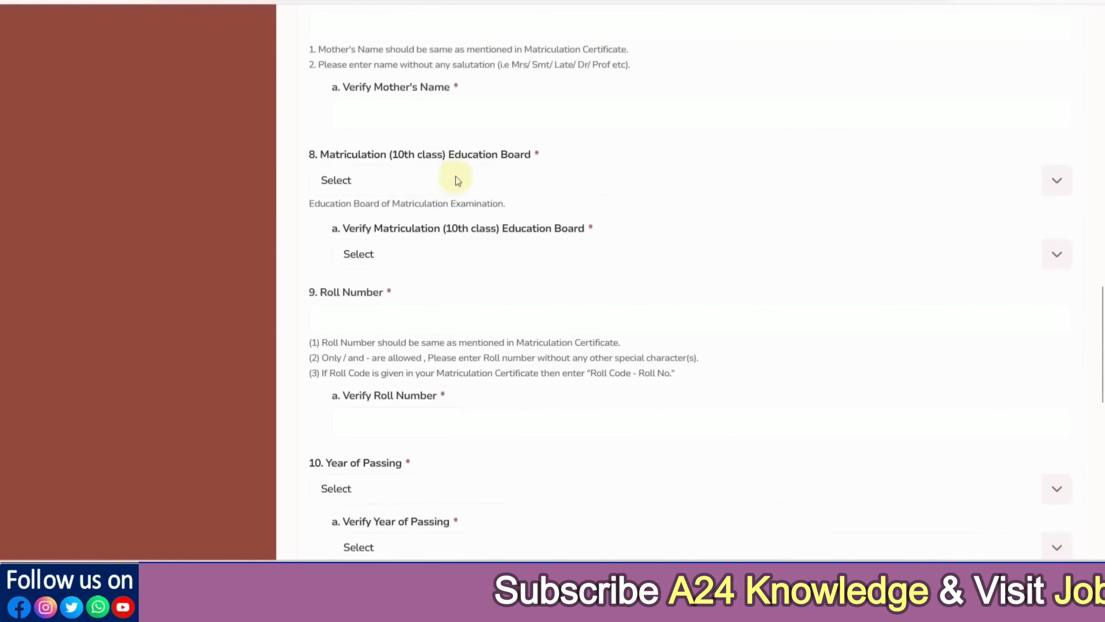
Choose Board of Secondary Education, Rajasthan in both Matriculation Education Board dropdowns
click(421, 181)
scroll(426, 241, down, 3)
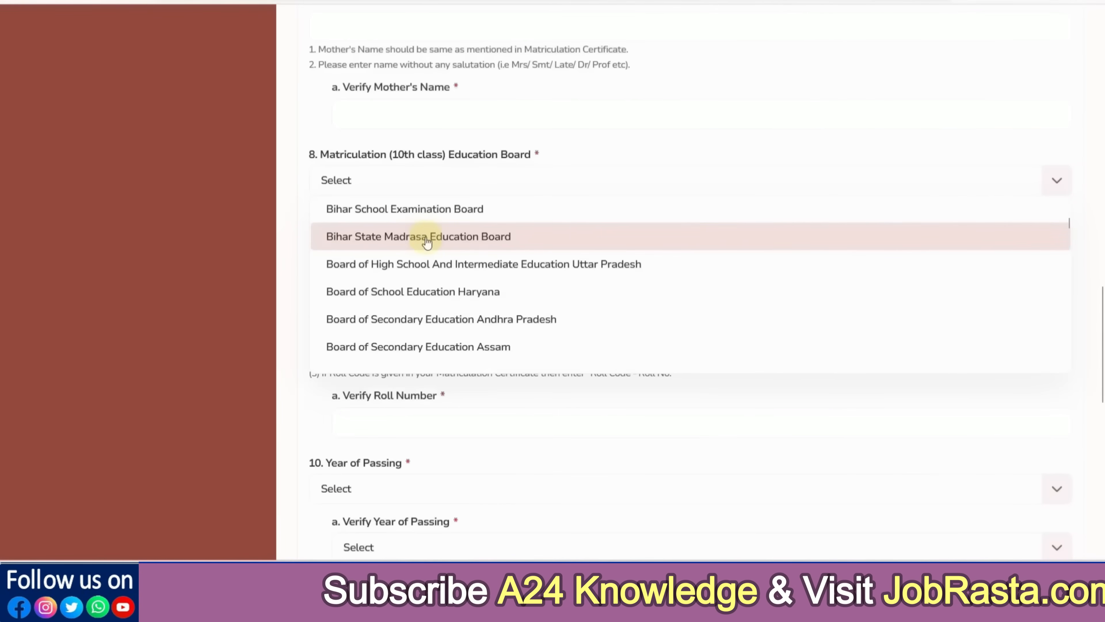
scroll(427, 241, down, 3)
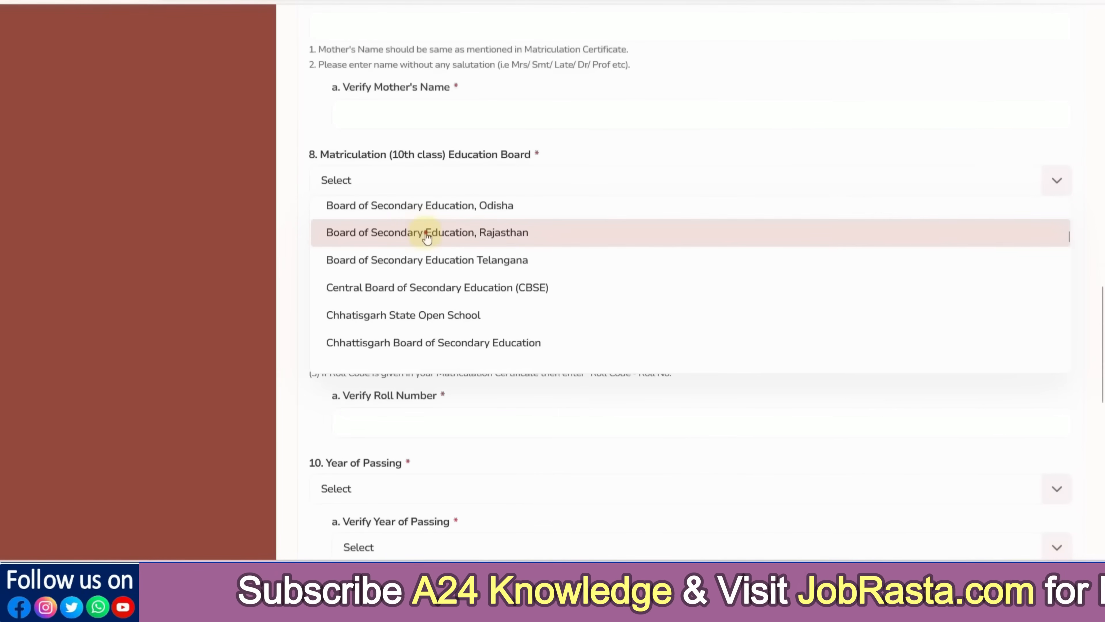
click(426, 237)
click(414, 251)
scroll(472, 346, down, 3)
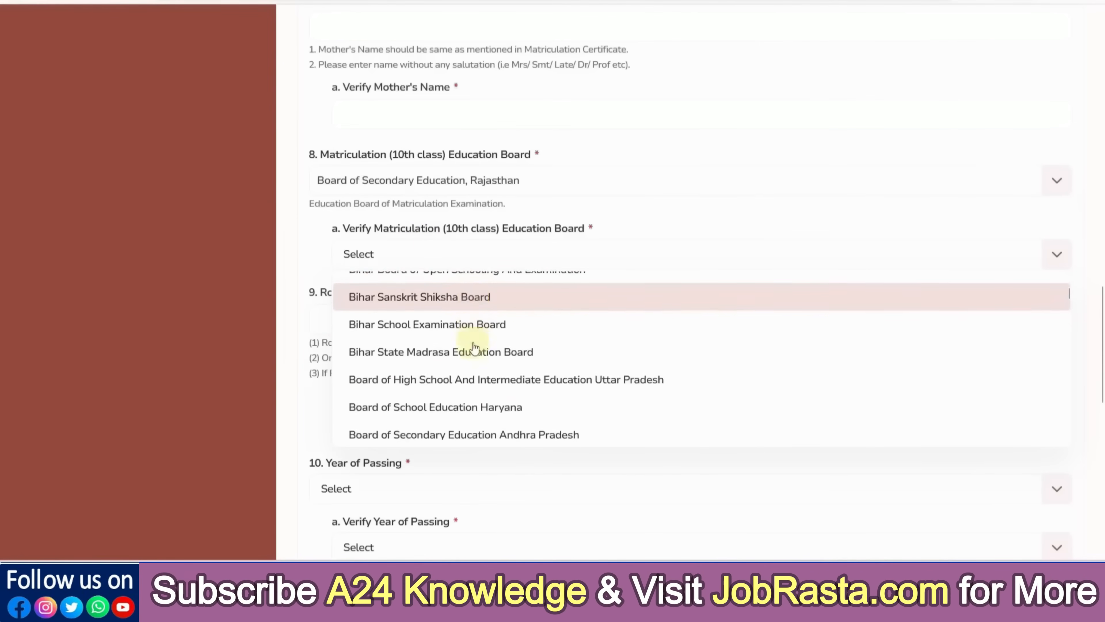
scroll(475, 348, down, 3)
click(477, 388)
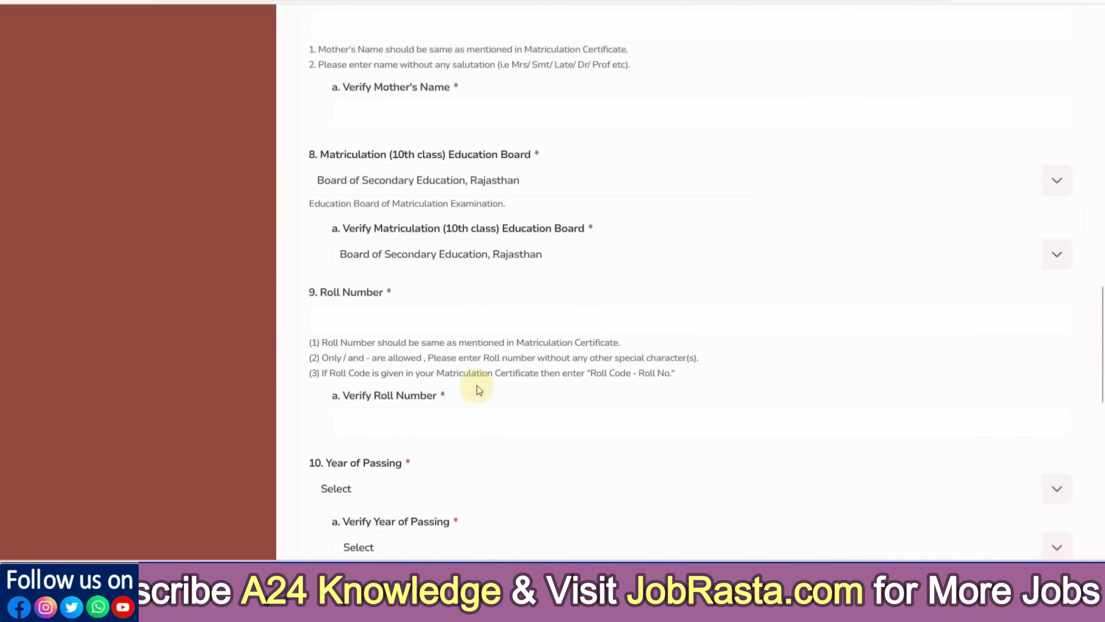
scroll(513, 349, down, 2)
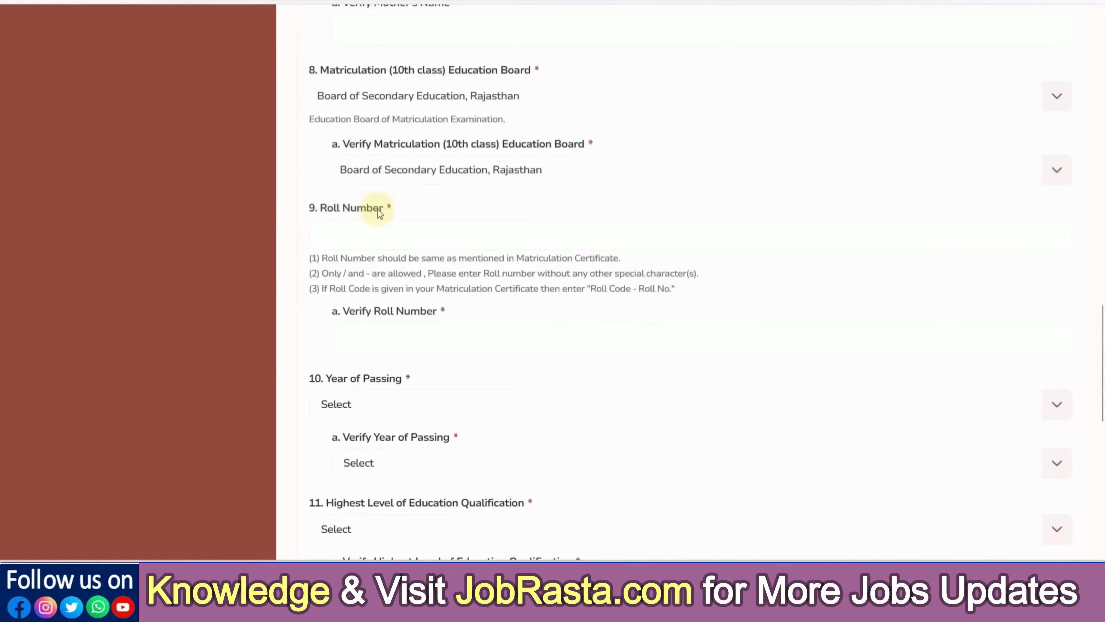
drag(525, 262, 594, 261)
click(402, 233)
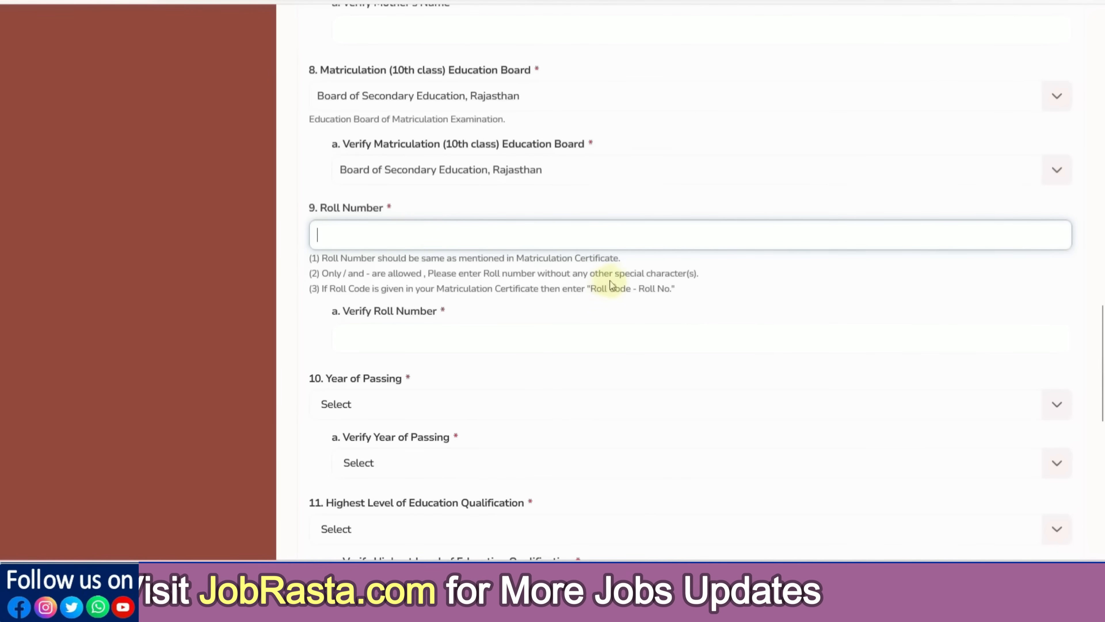
drag(615, 273, 665, 277)
click(666, 276)
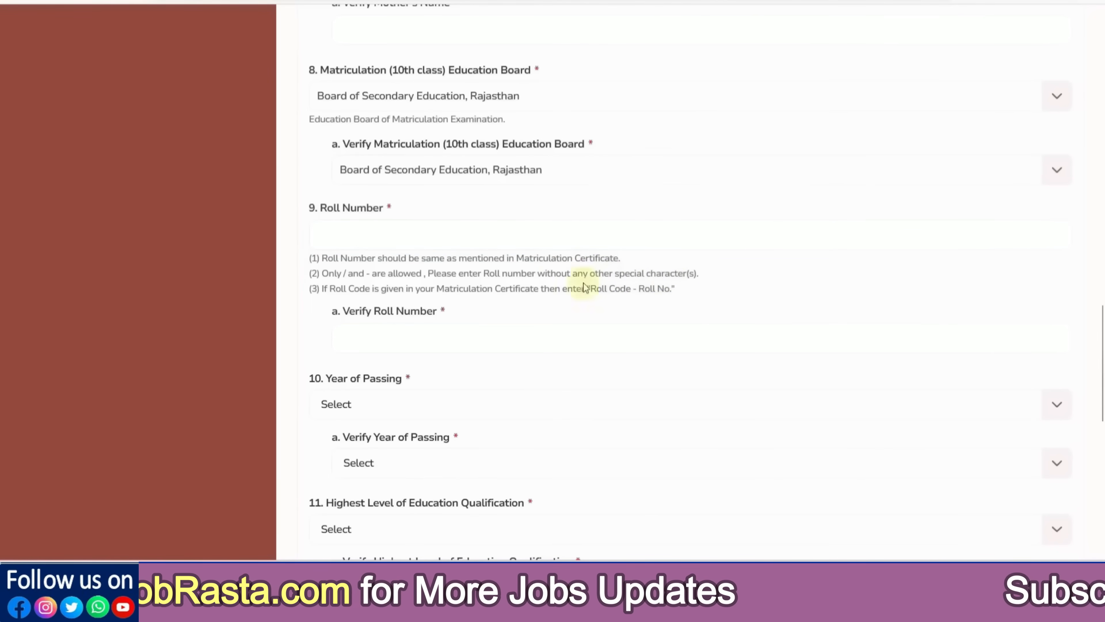
drag(334, 291, 382, 290)
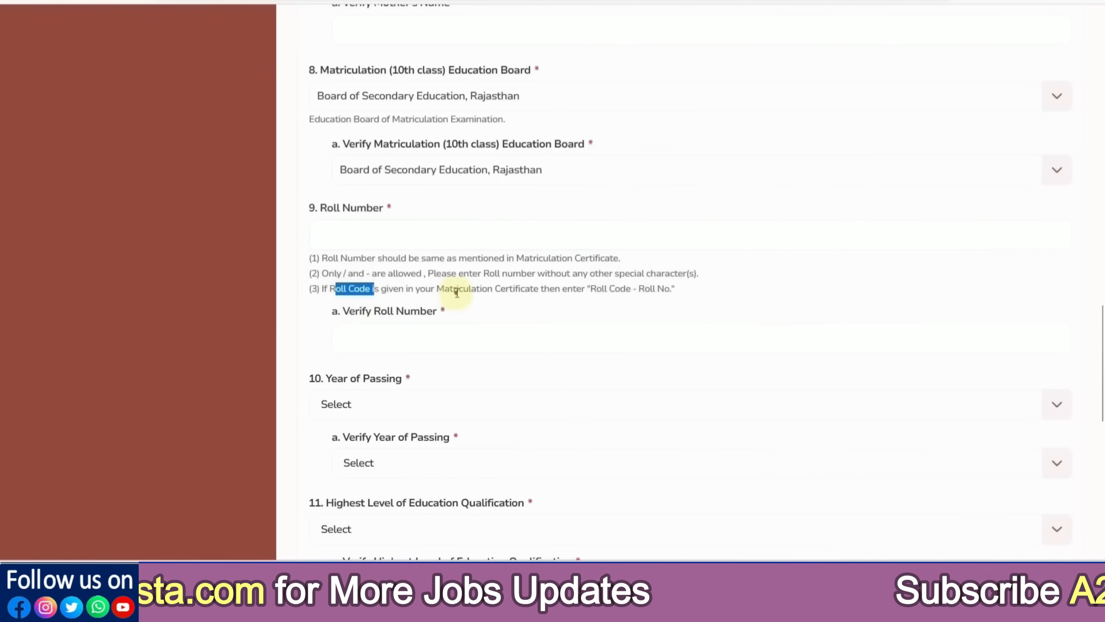
drag(456, 290, 506, 289)
drag(596, 289, 666, 289)
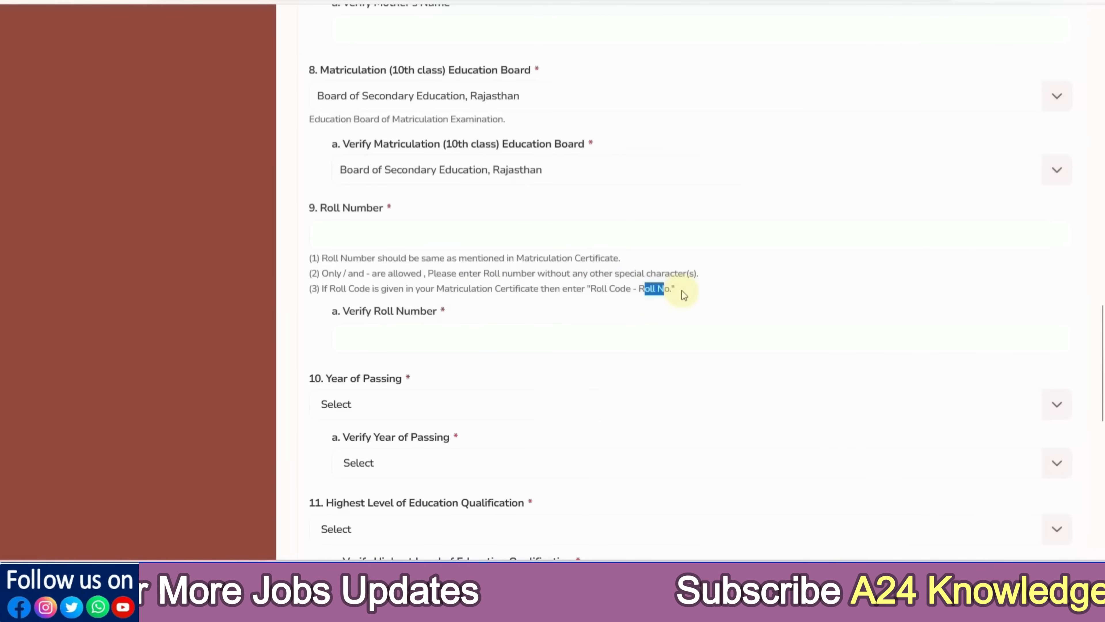
click(583, 296)
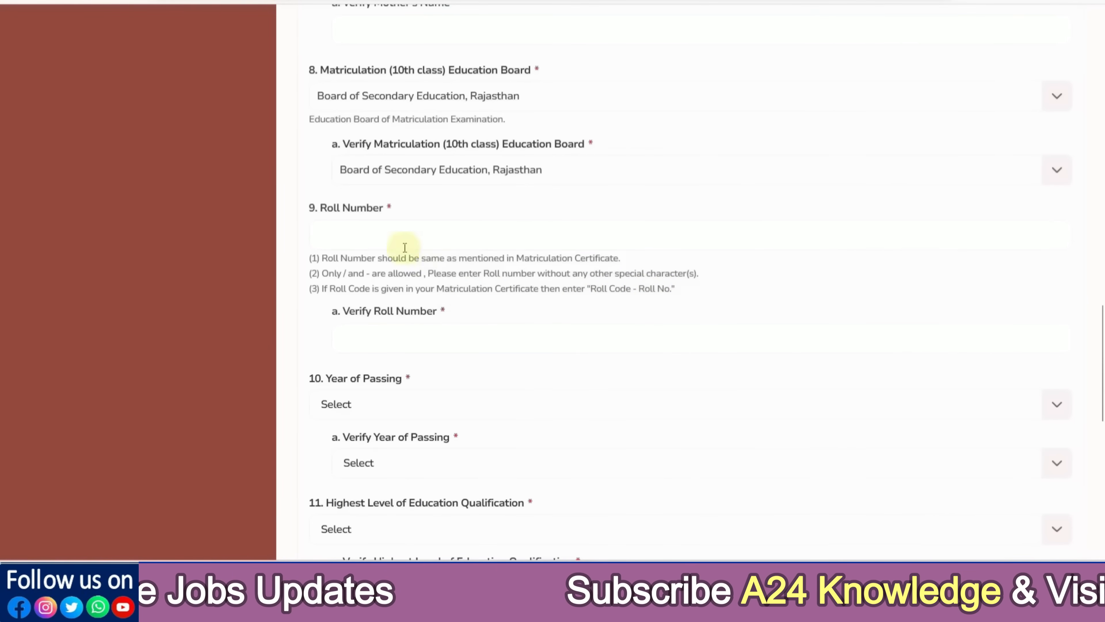
click(335, 232)
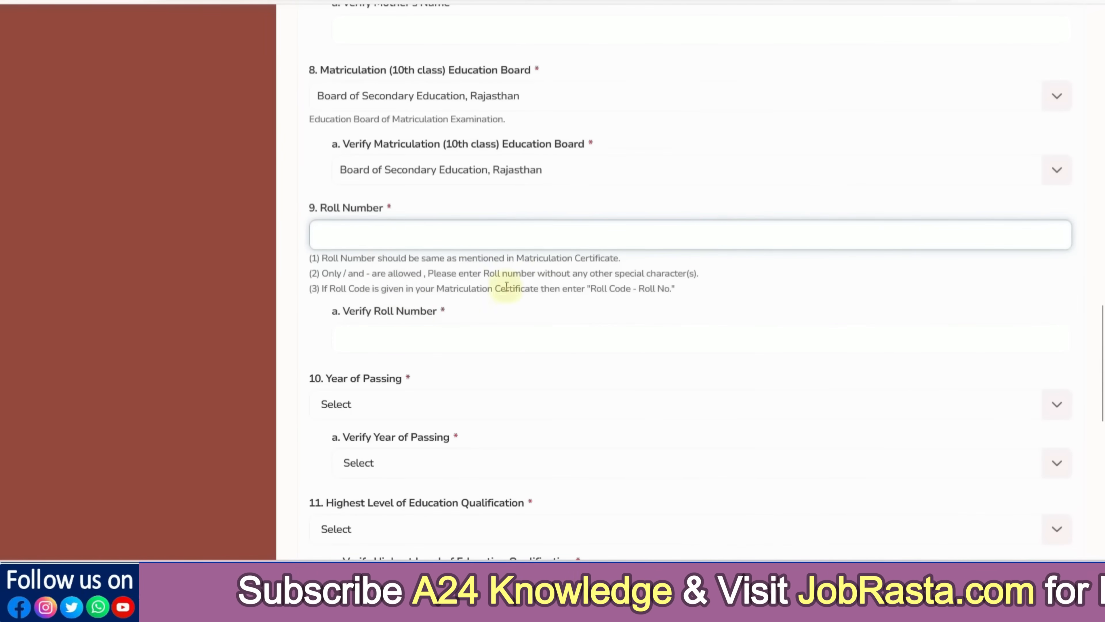
click(605, 292)
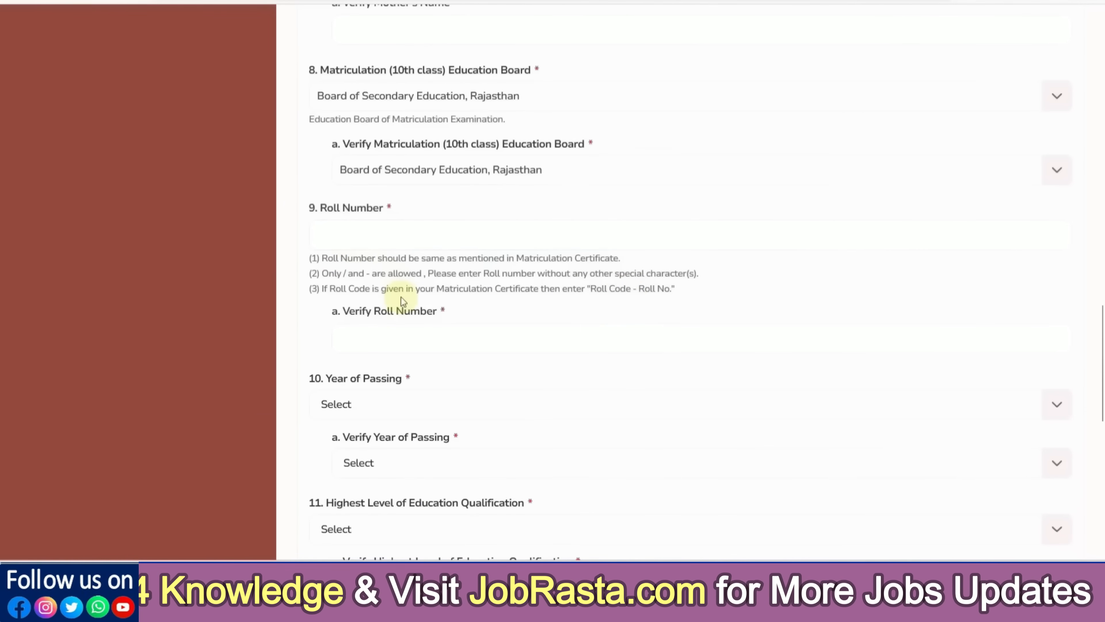
Pick 2017 in both the Year of Passing and Verify Year of Passing dropdowns
scroll(396, 301, down, 2)
click(360, 326)
scroll(364, 370, down, 3)
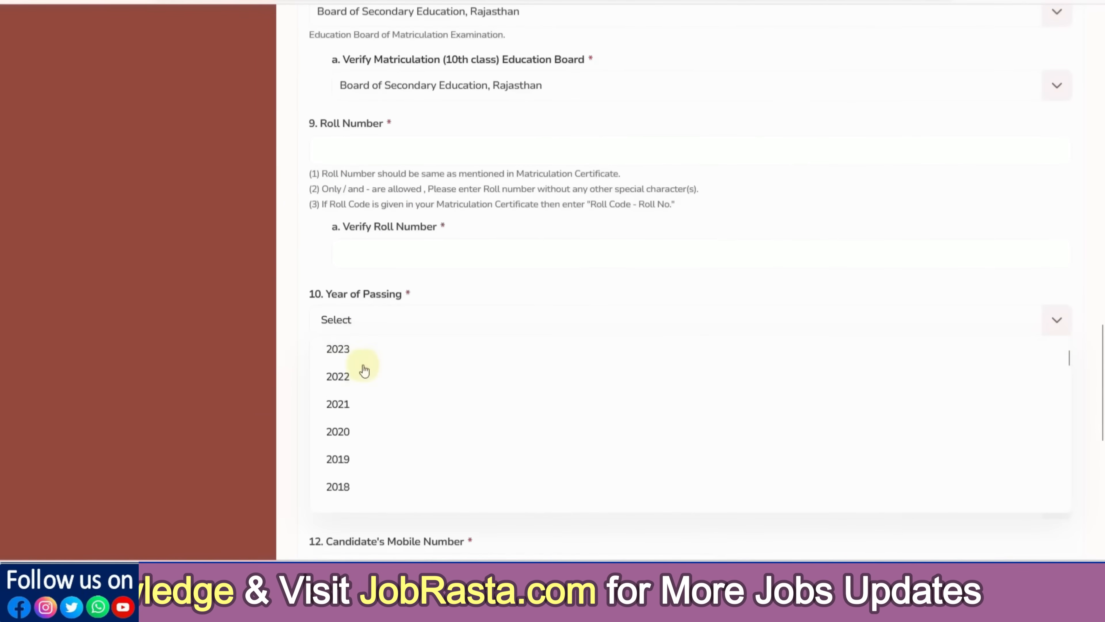
click(361, 406)
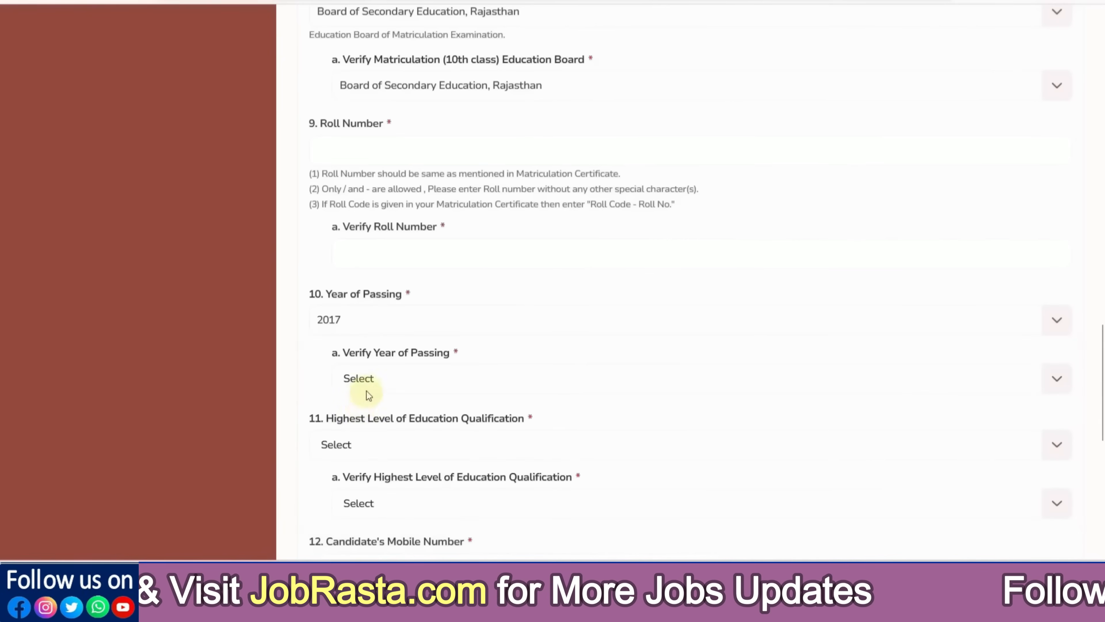
click(369, 378)
scroll(386, 455, down, 2)
scroll(386, 455, down, 1)
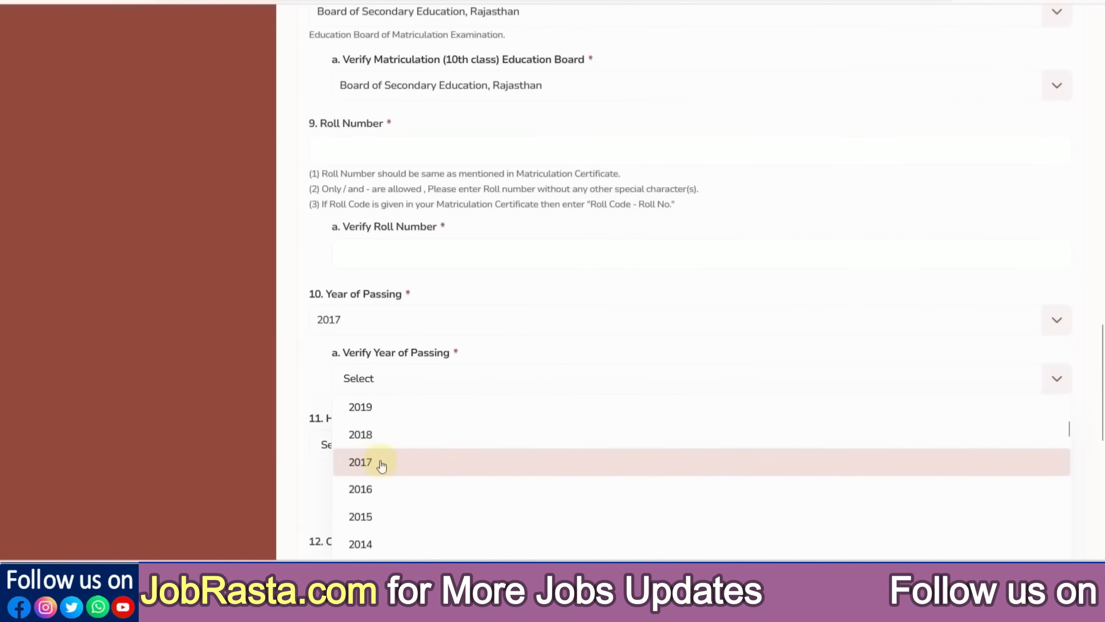
click(377, 461)
scroll(517, 315, down, 4)
scroll(517, 315, down, 2)
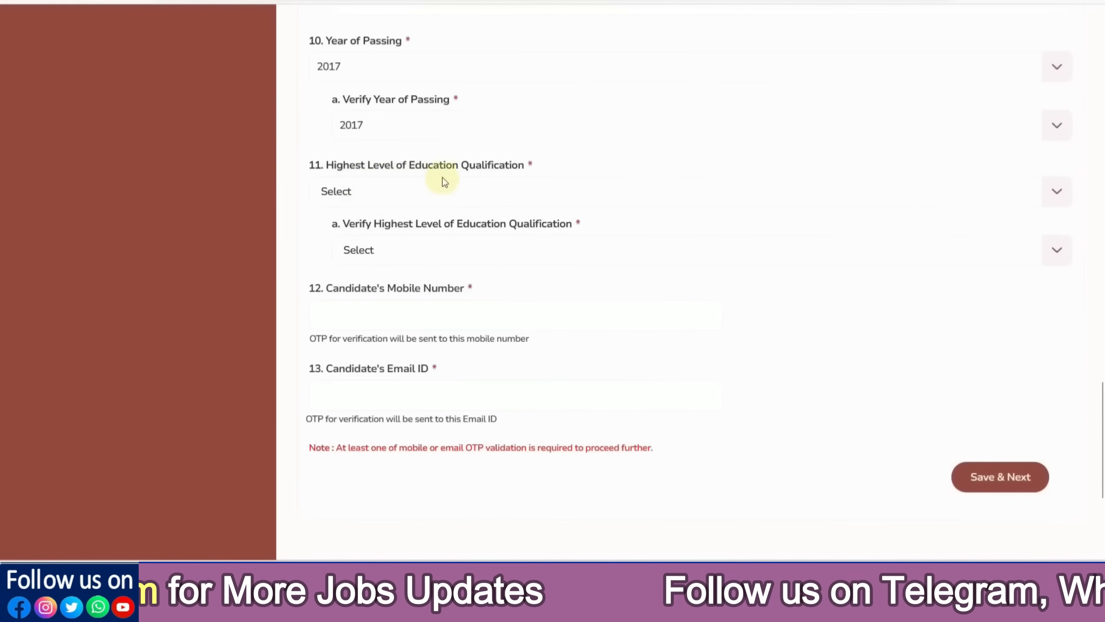
Choose Graduation as the highest qualification and in its Verify dropdown
click(370, 201)
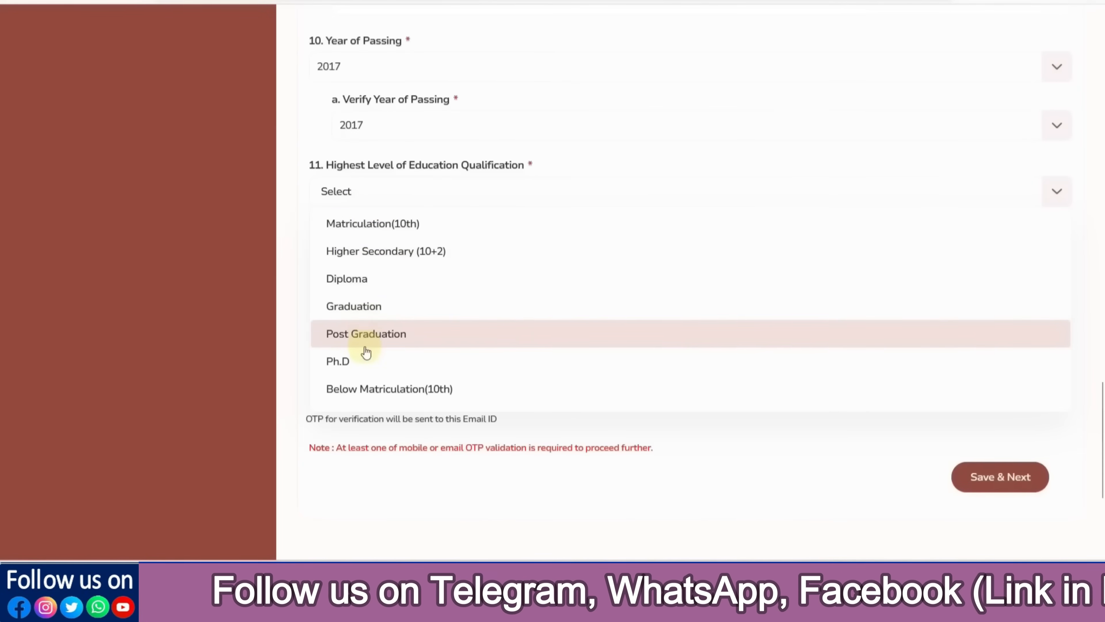
click(301, 264)
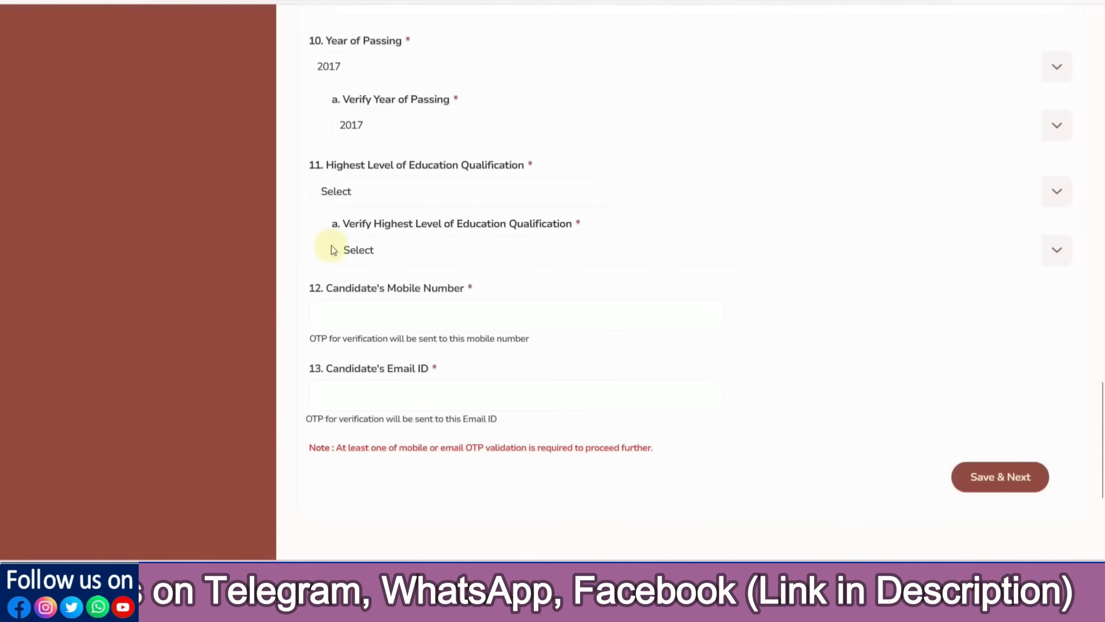
click(357, 201)
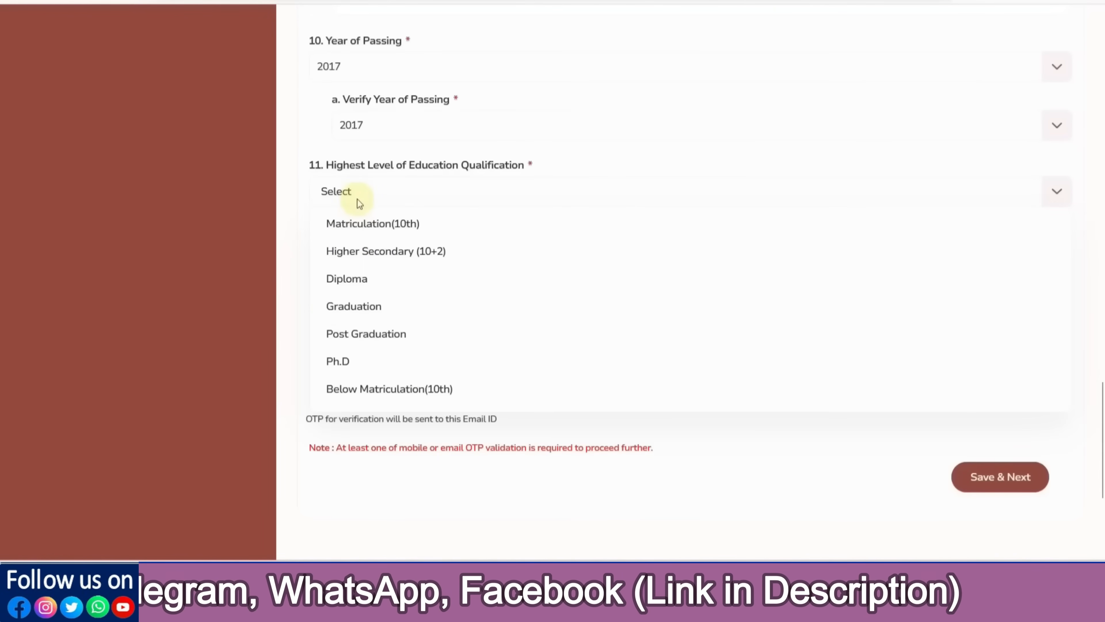
click(358, 306)
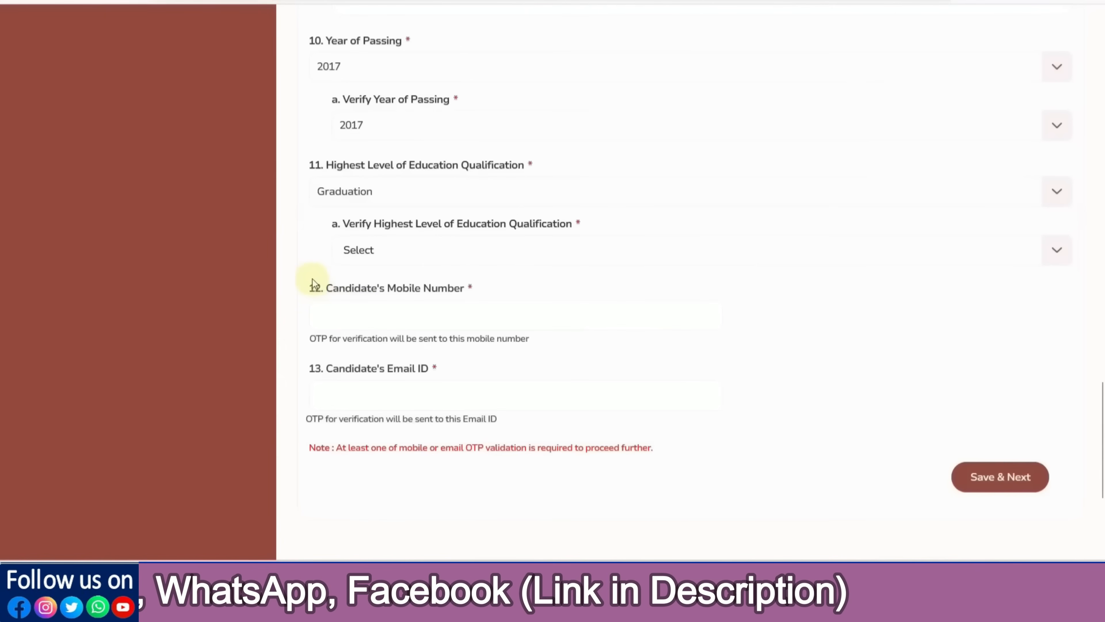
click(360, 257)
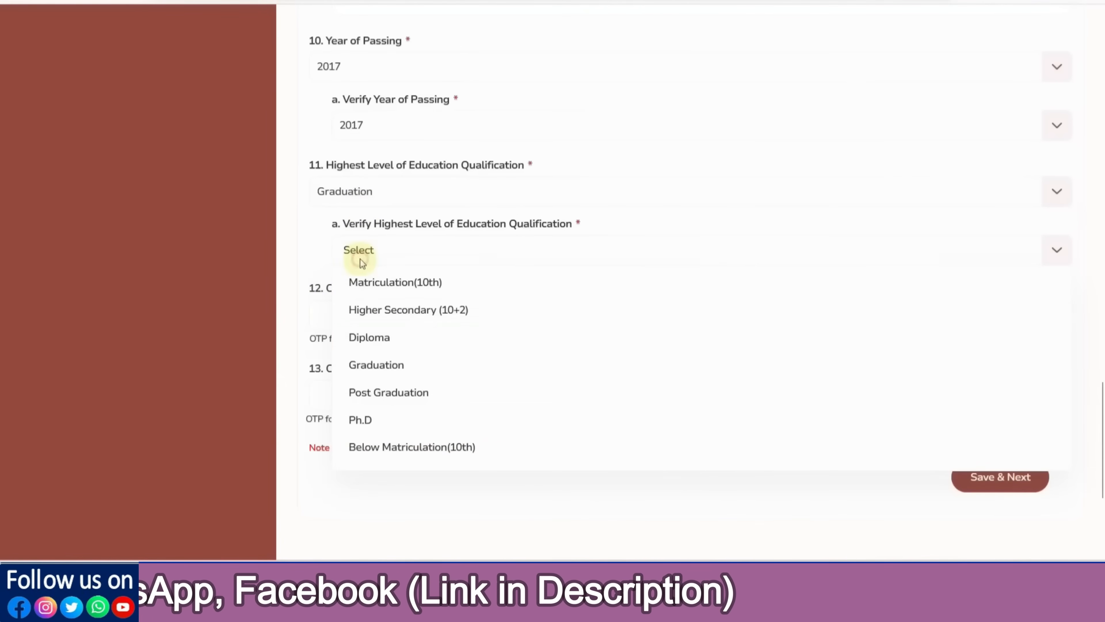
click(372, 360)
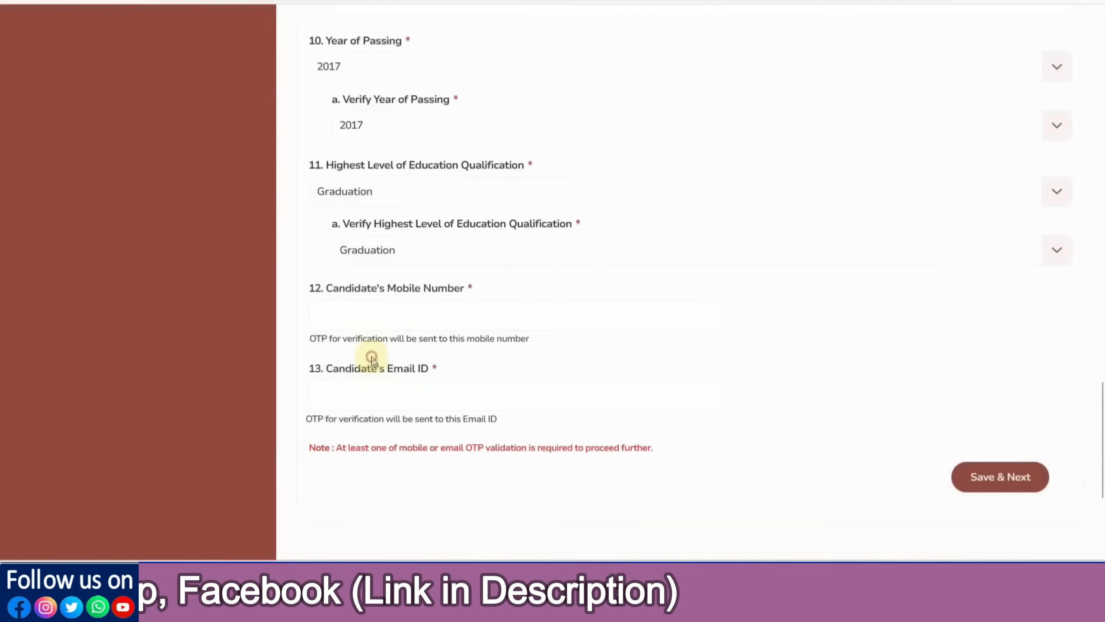
Switch the highest qualification to Higher Secondary (10+2) to show the mismatch, then restore Graduation
click(357, 202)
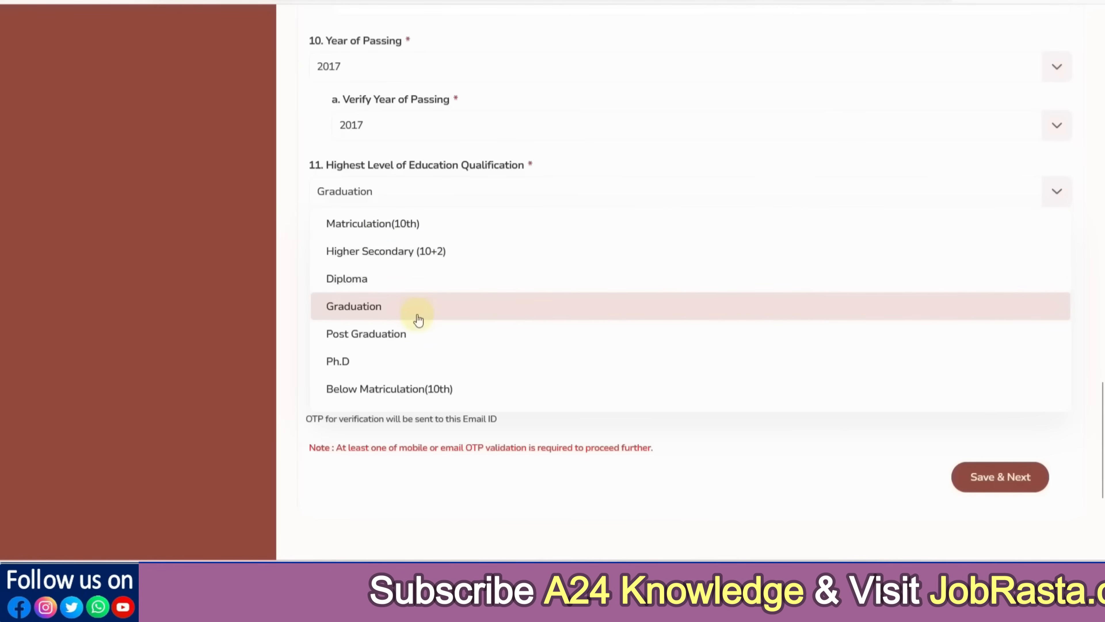
click(393, 252)
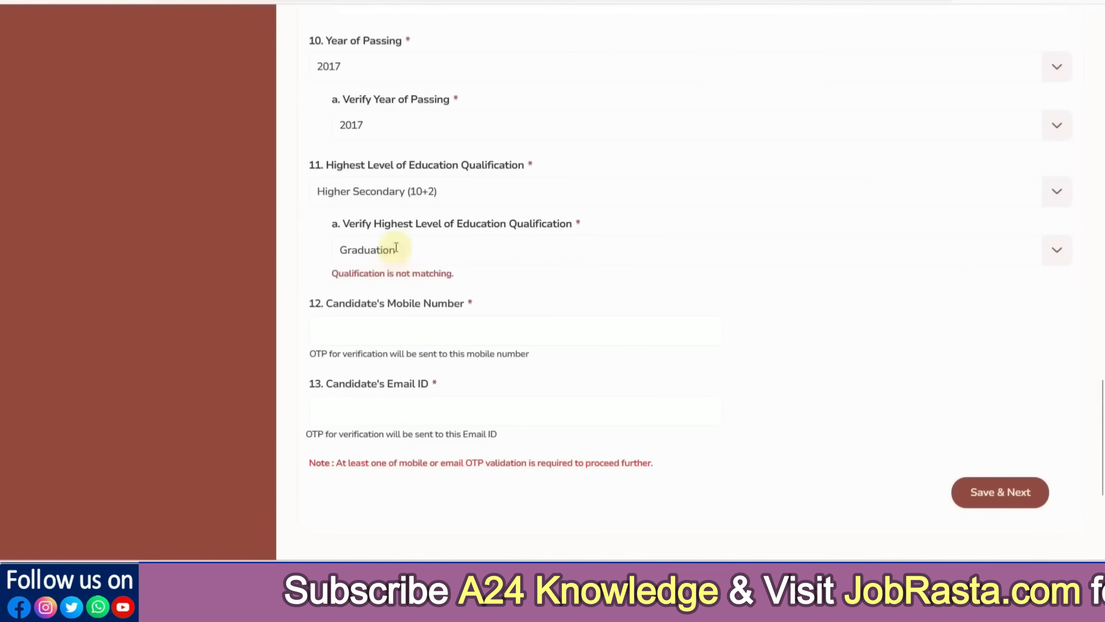
click(417, 196)
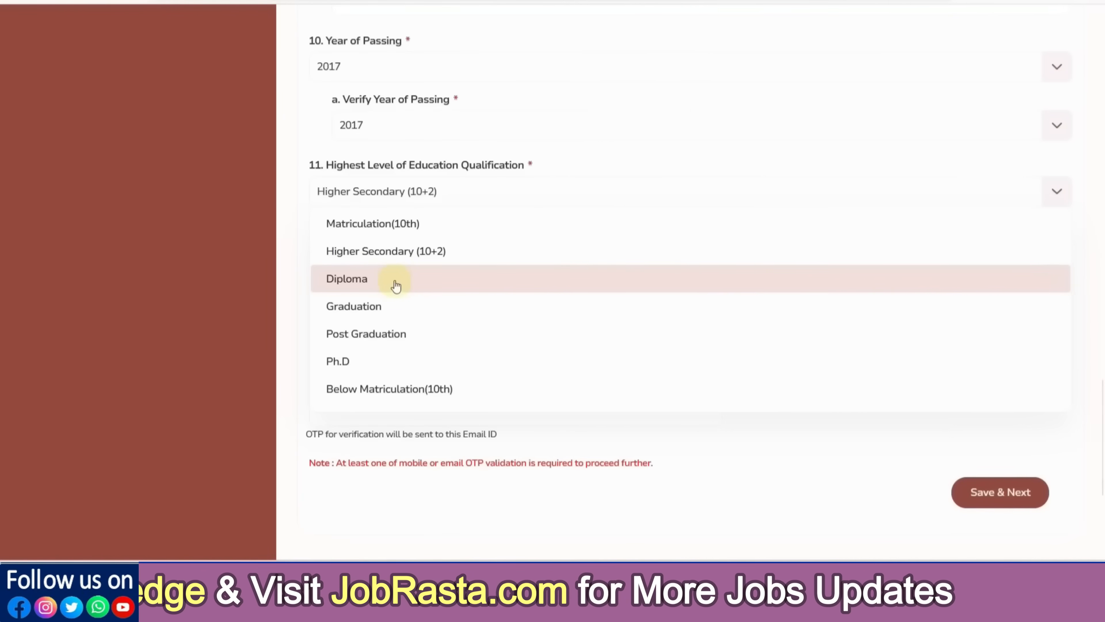
click(402, 305)
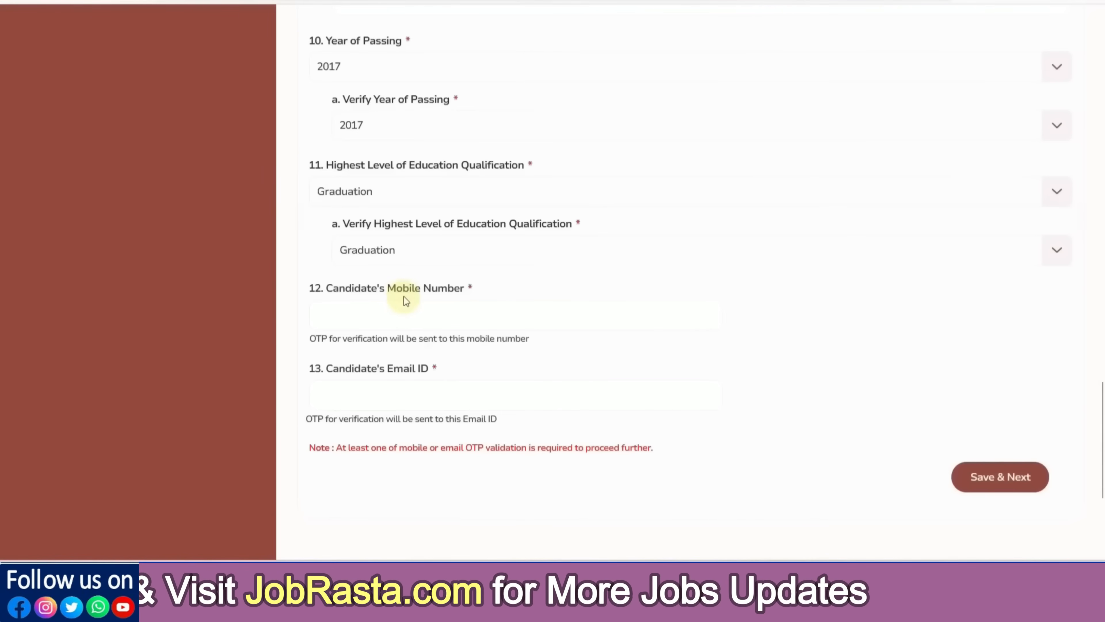
scroll(404, 297, down, 3)
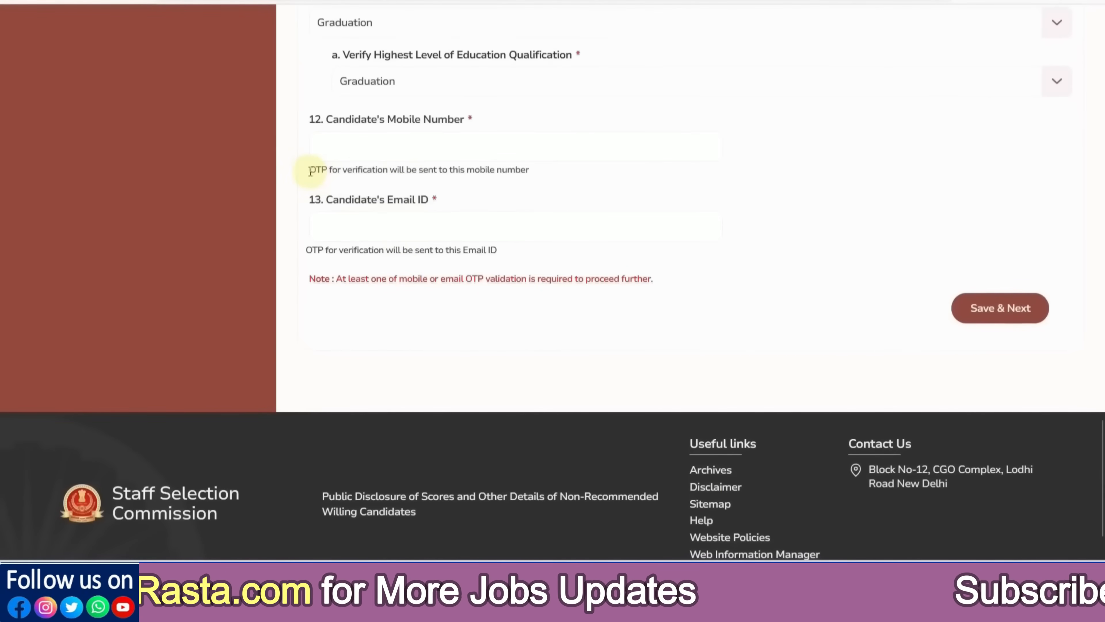
Enter the candidate's mobile number and e-mail ID, then save the basic details
drag(310, 169, 367, 170)
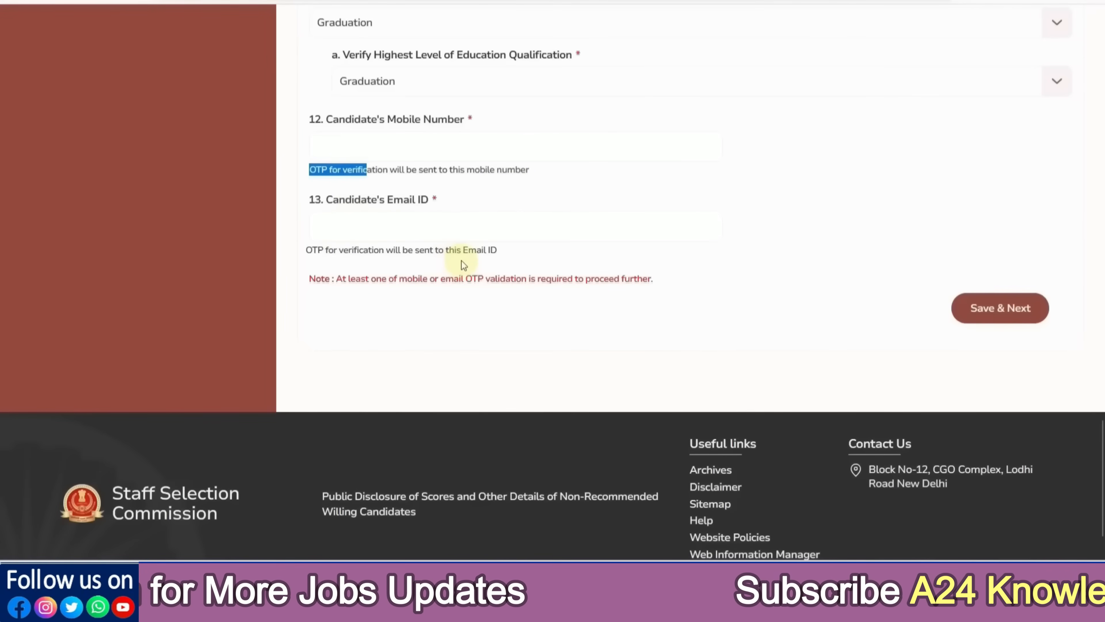
click(446, 309)
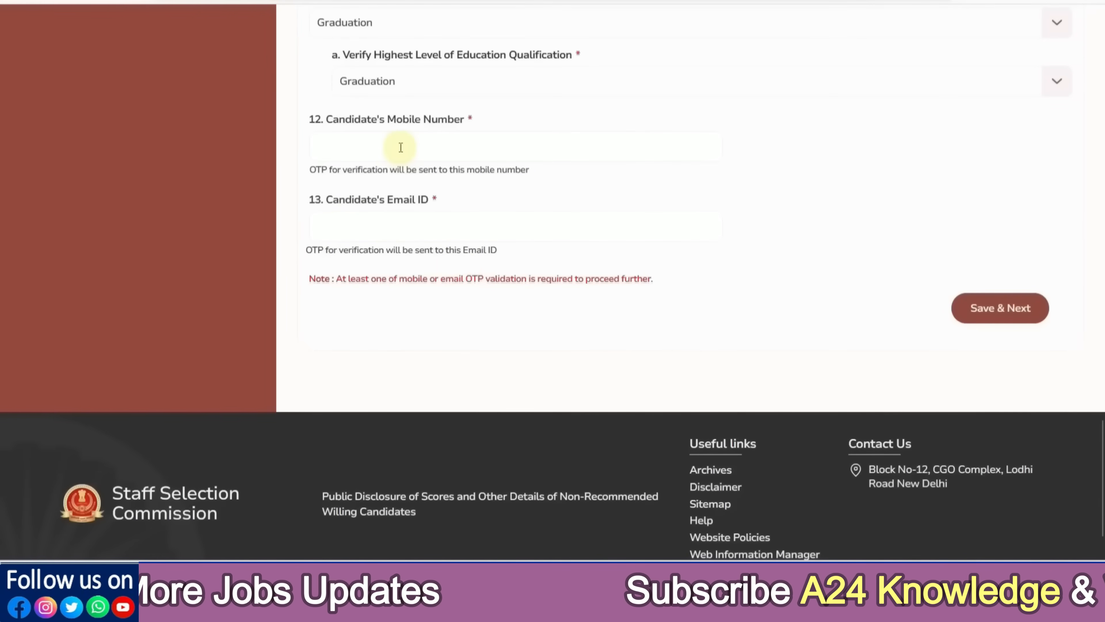
click(384, 151)
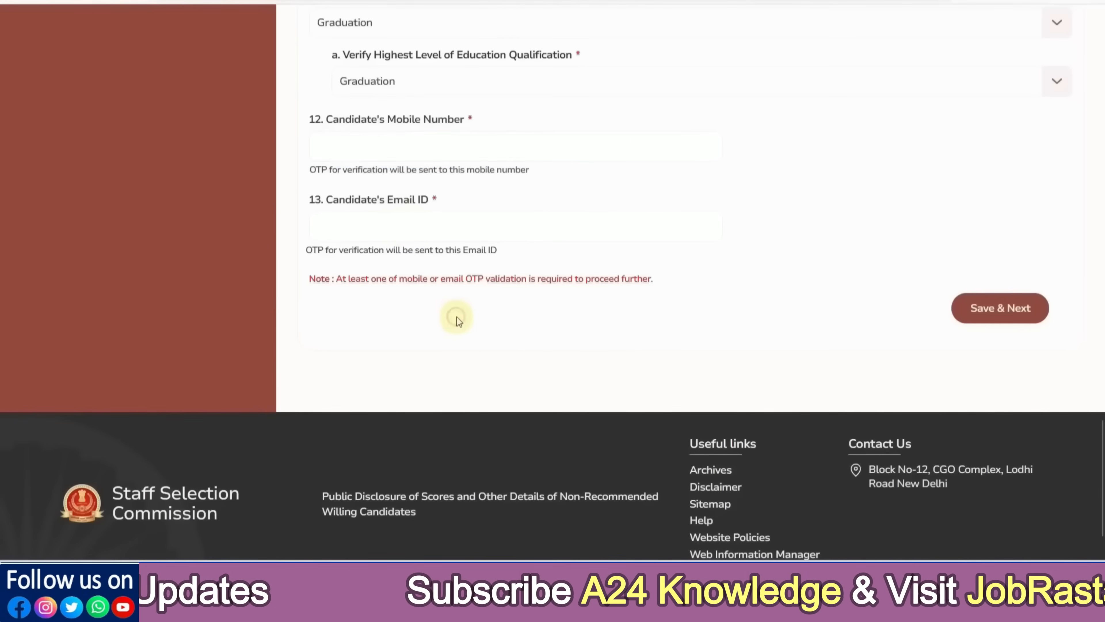
click(366, 148)
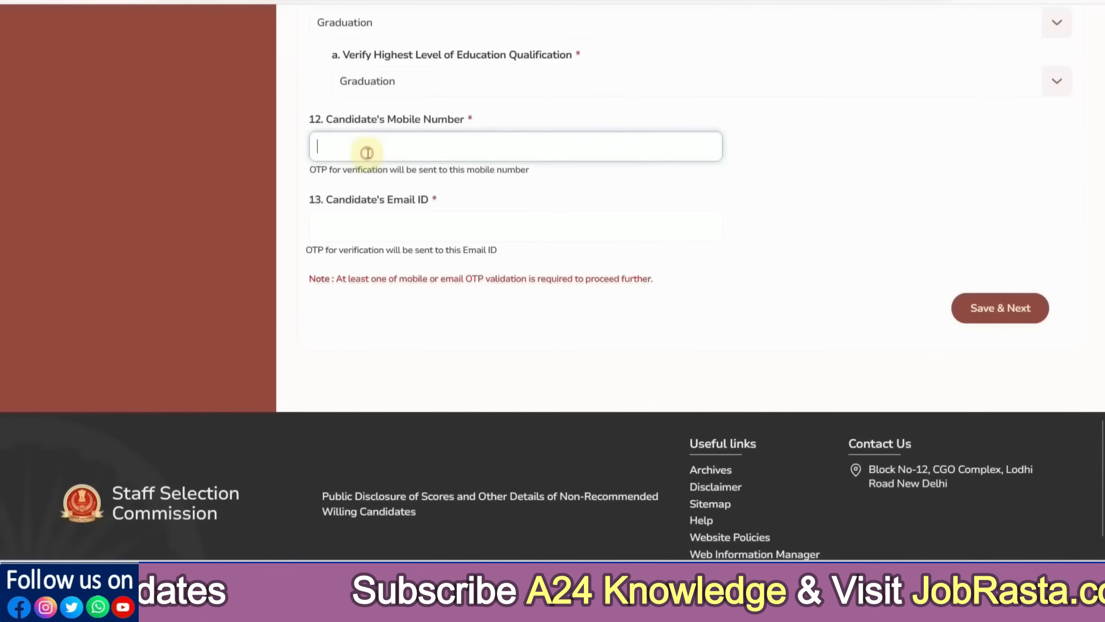
click(377, 228)
click(411, 312)
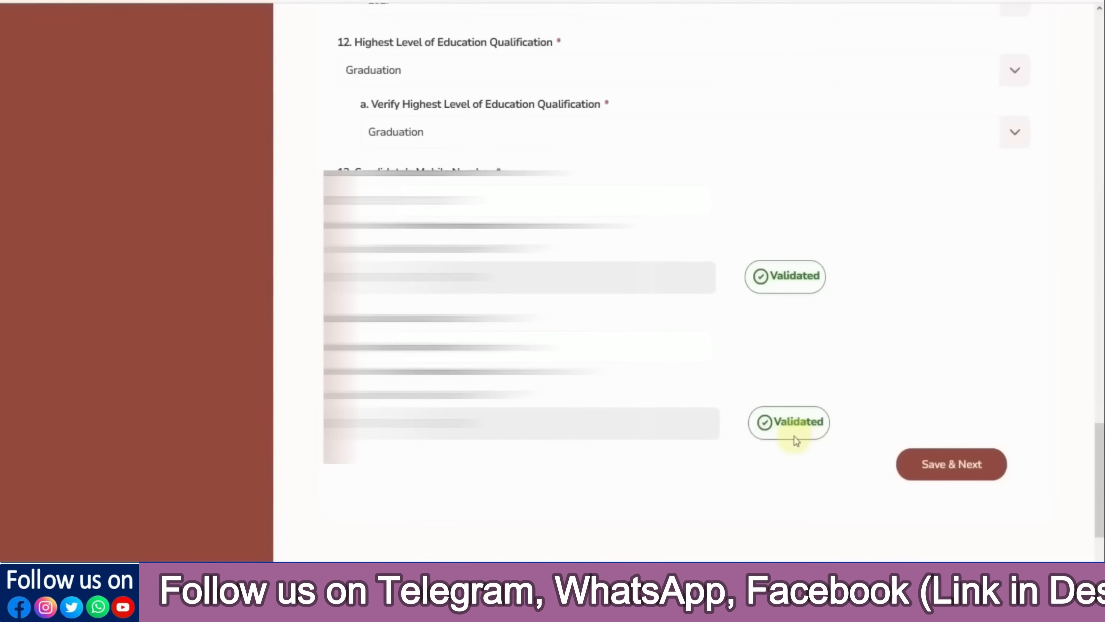
click(948, 470)
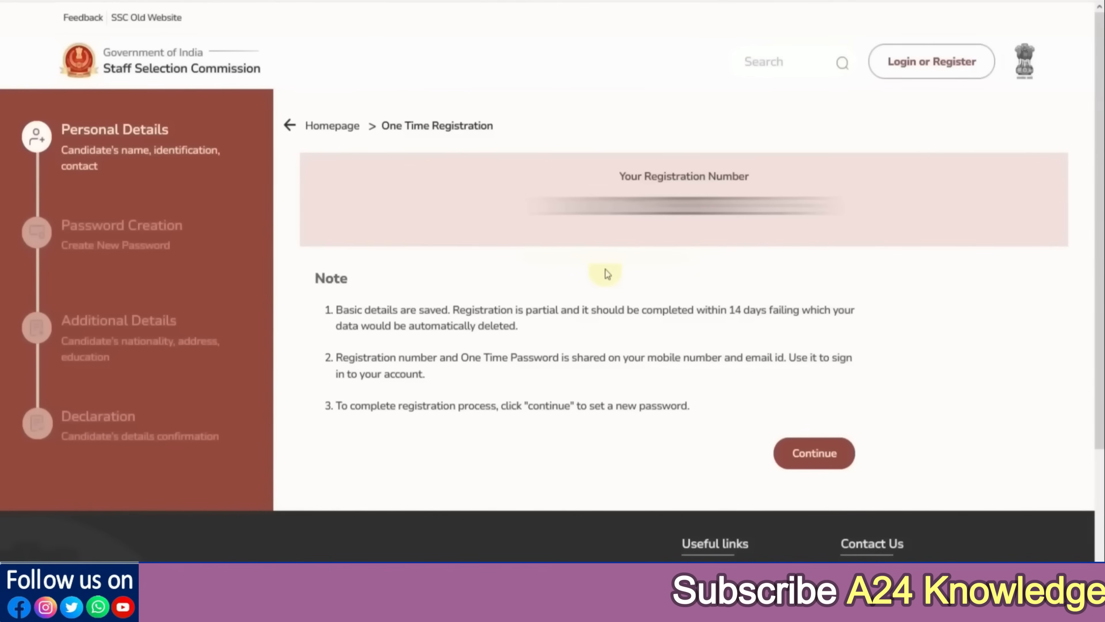
Continue from the registration number page to the candidate sign-in page
click(803, 455)
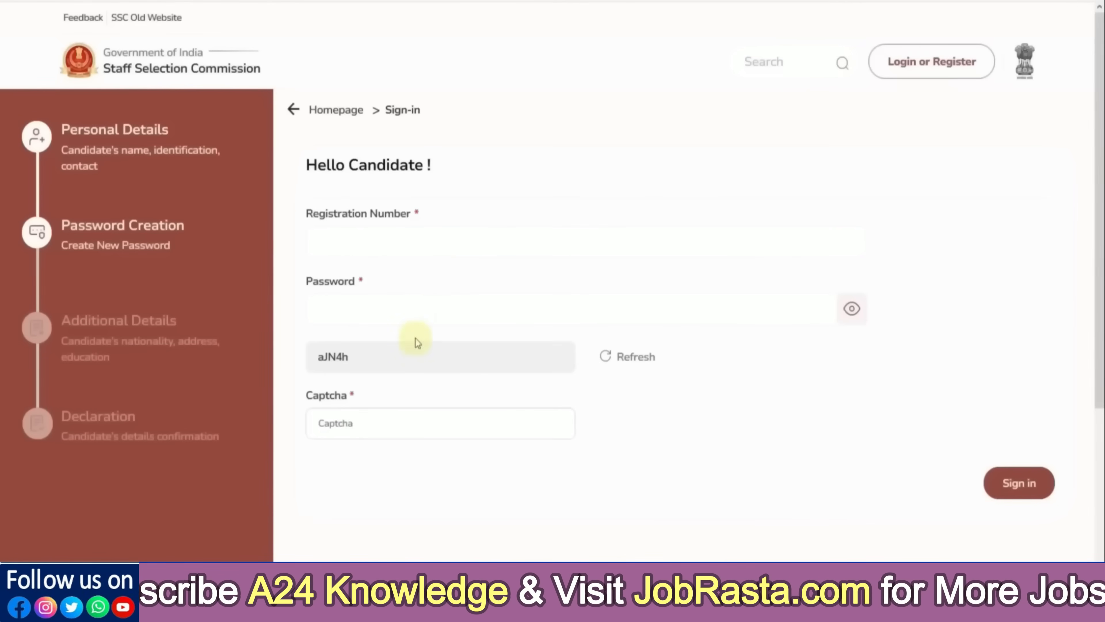
Select the captcha field on the candidate sign-in page
click(409, 422)
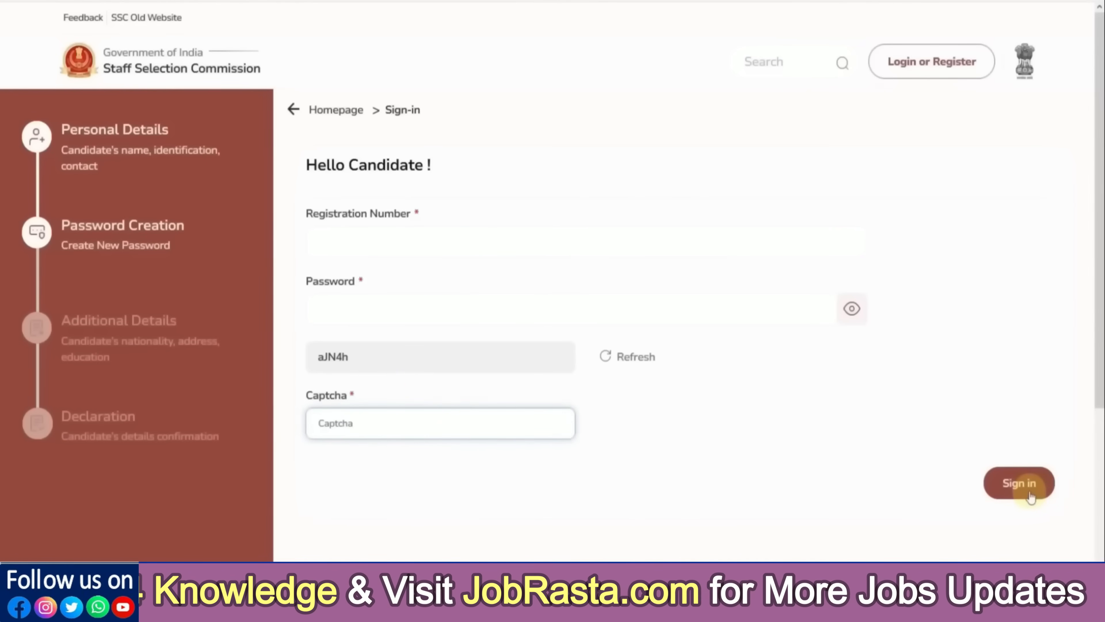
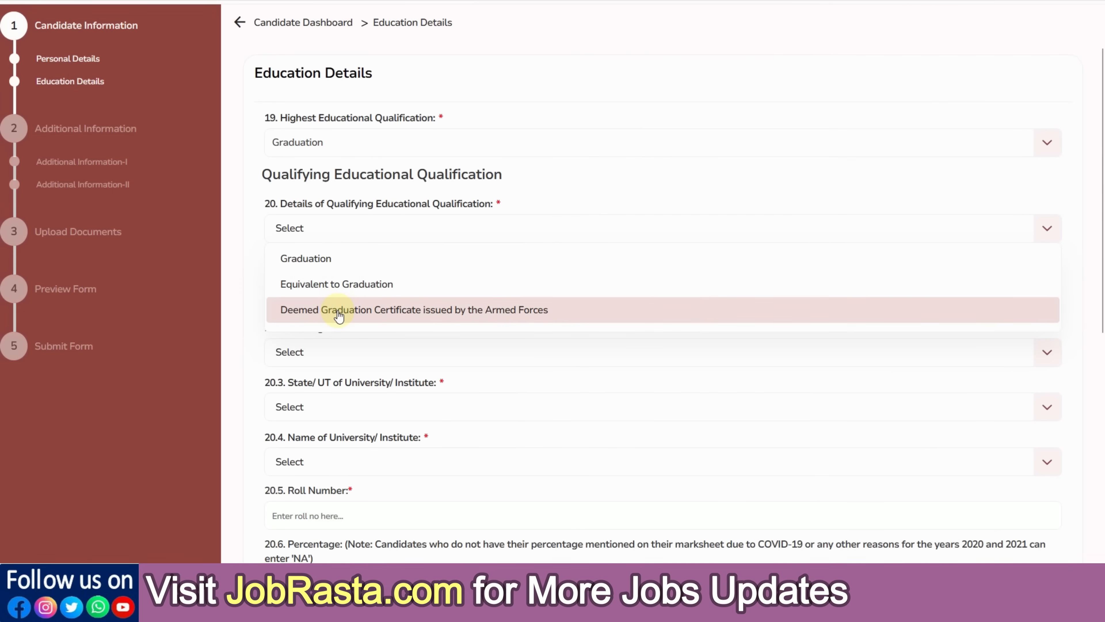
Choose Graduation as the qualification, with status Passed and passing year 2024
click(314, 261)
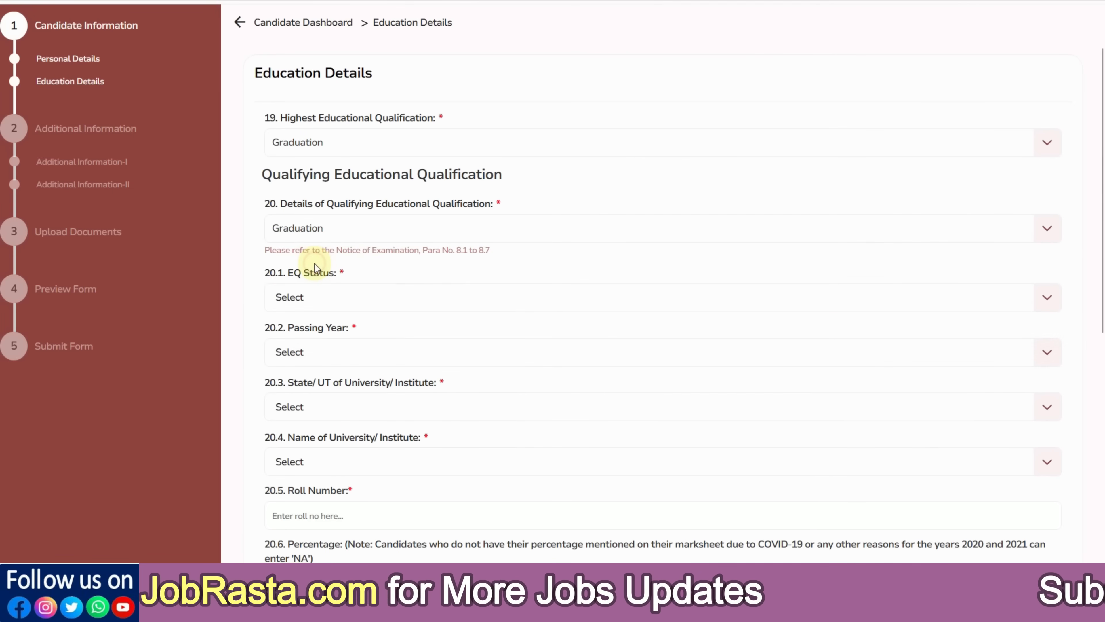
scroll(342, 261, down, 2)
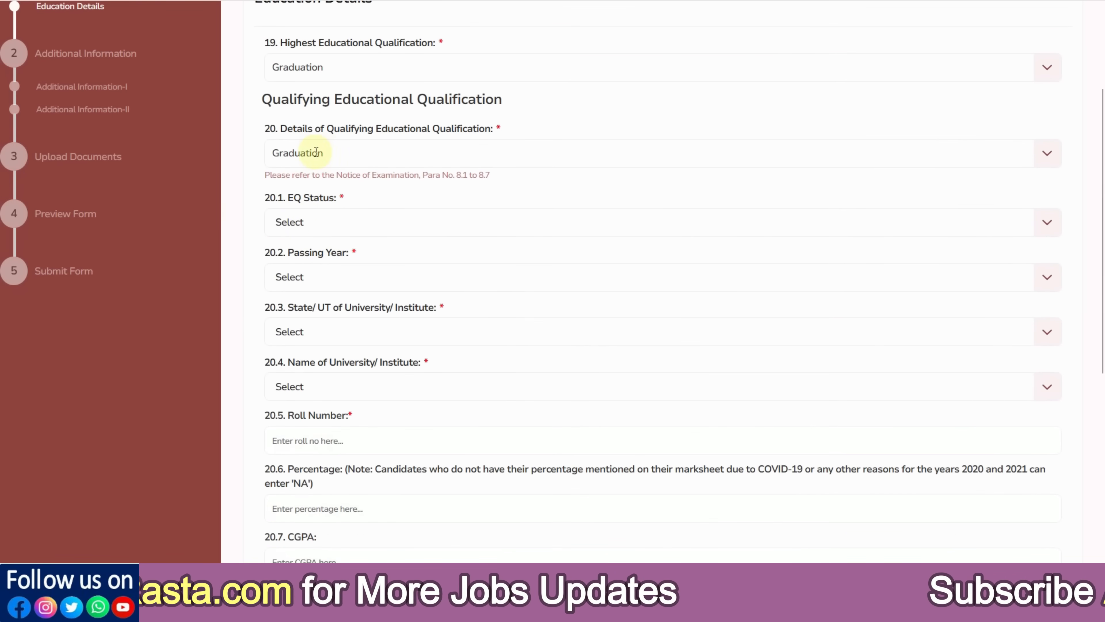
click(321, 226)
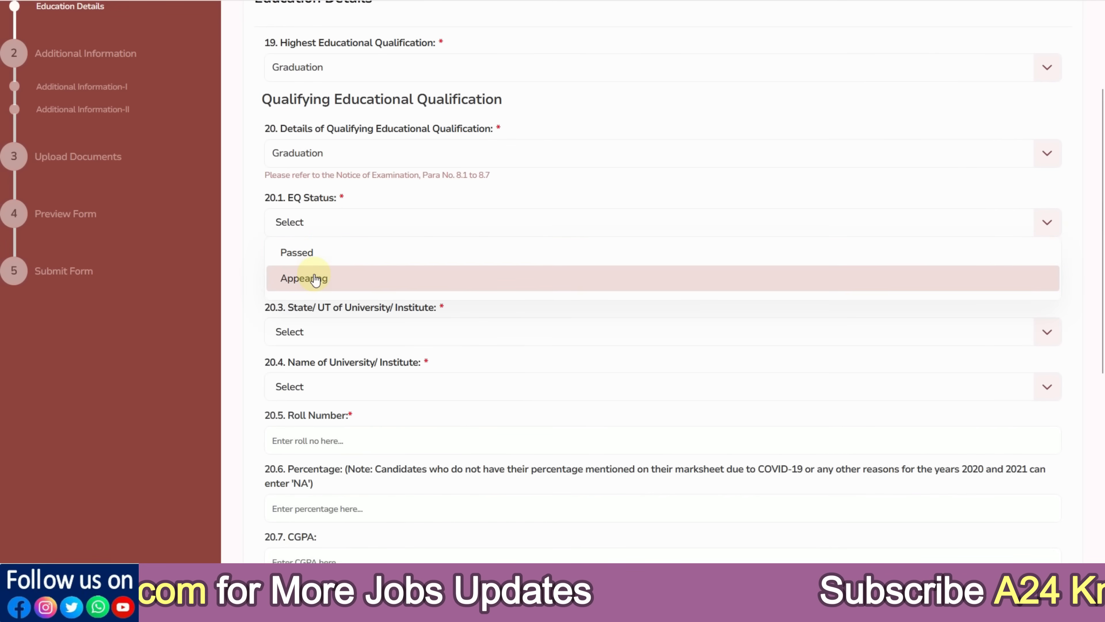
click(315, 277)
click(326, 286)
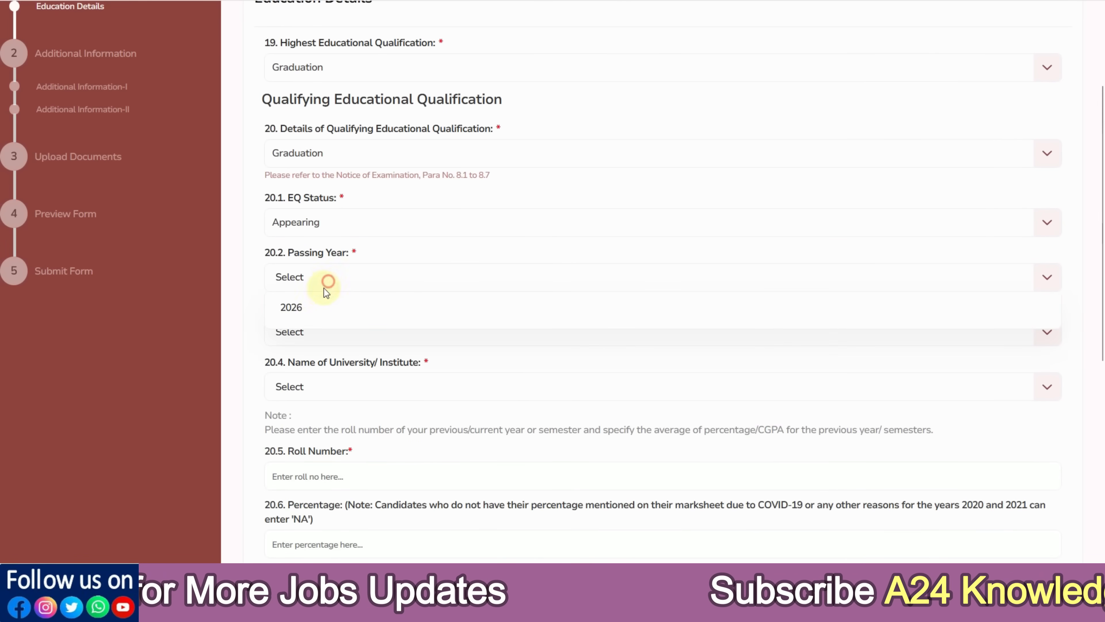
click(313, 308)
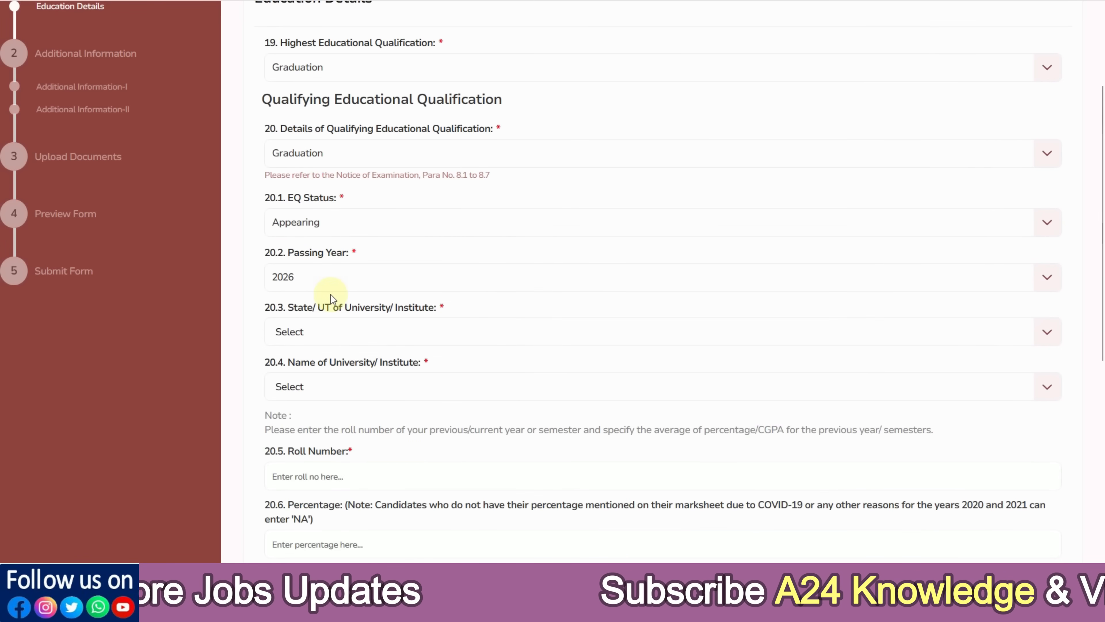
click(303, 235)
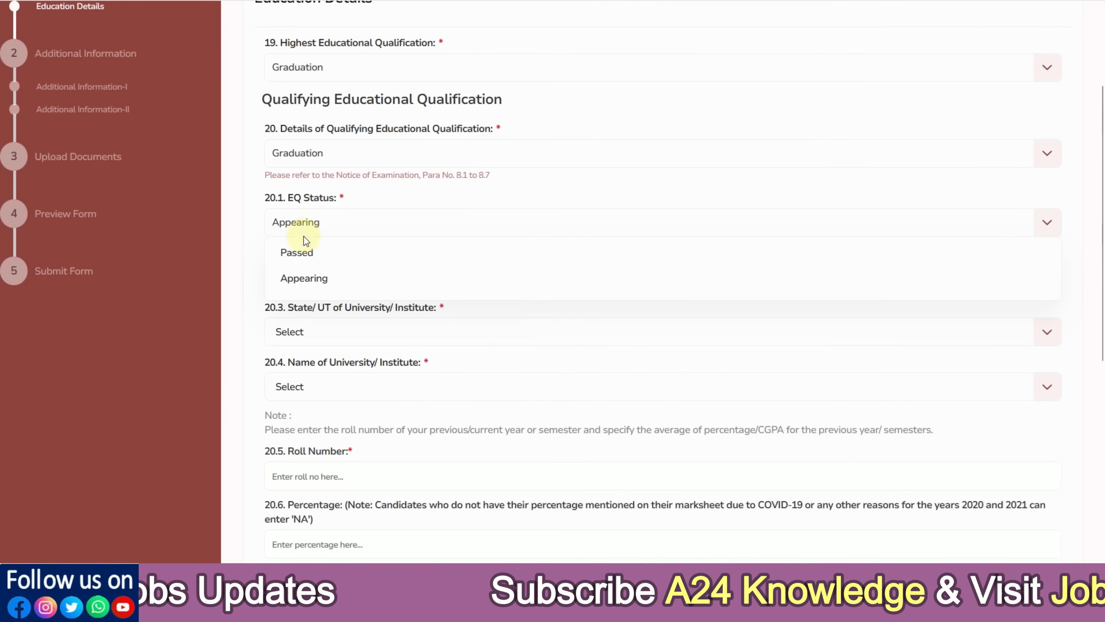
click(304, 250)
click(309, 274)
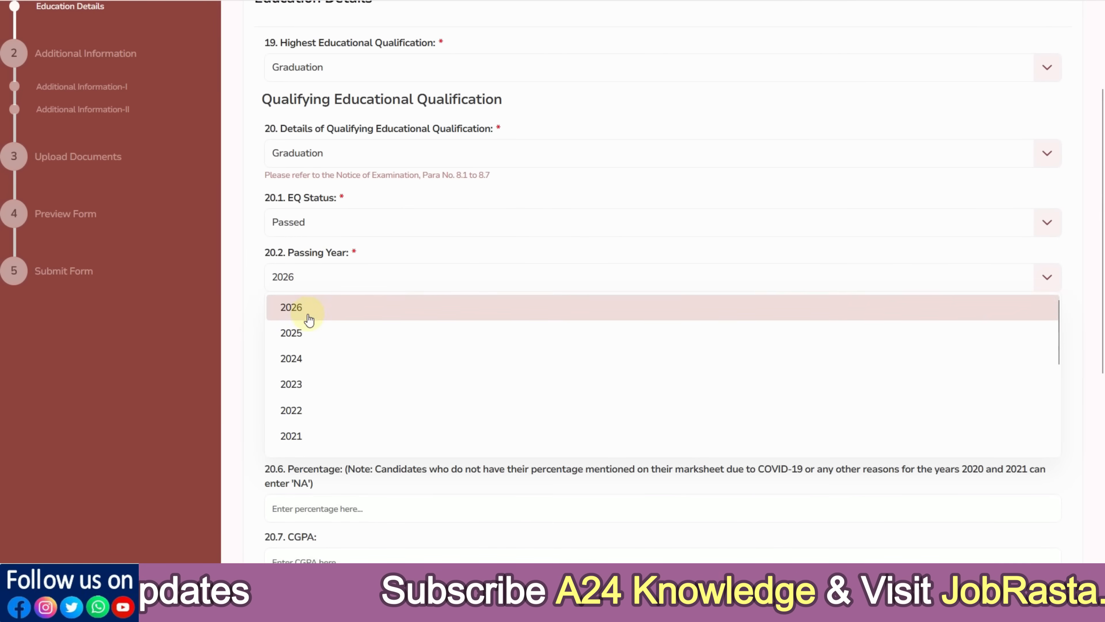
click(308, 355)
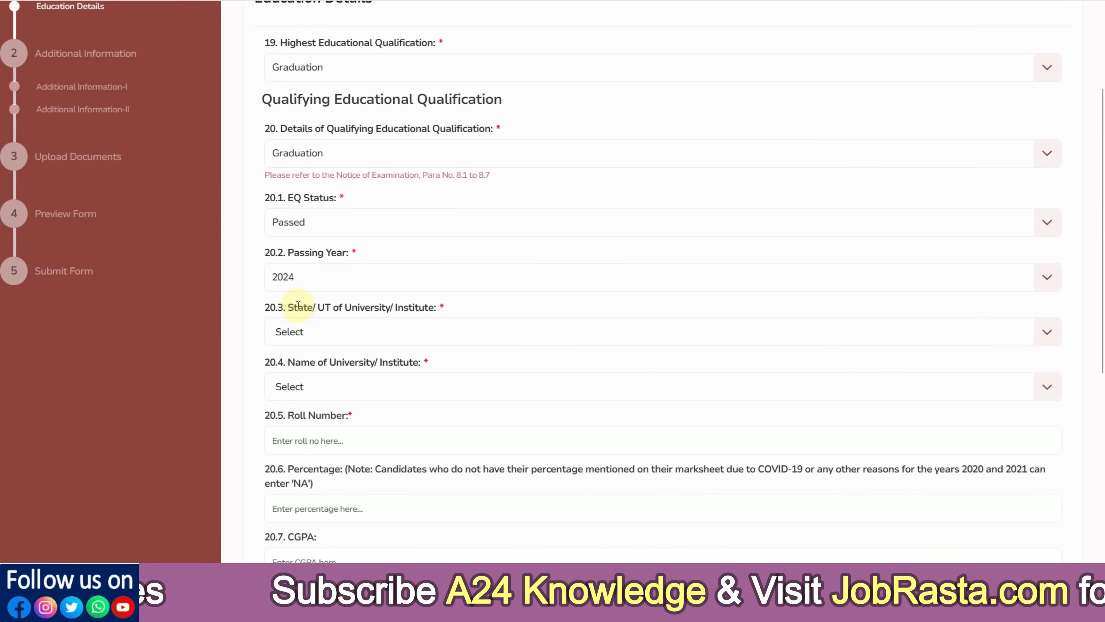
Set the university state to Rajasthan and the university to Central University of Rajasthan
scroll(318, 315, down, 2)
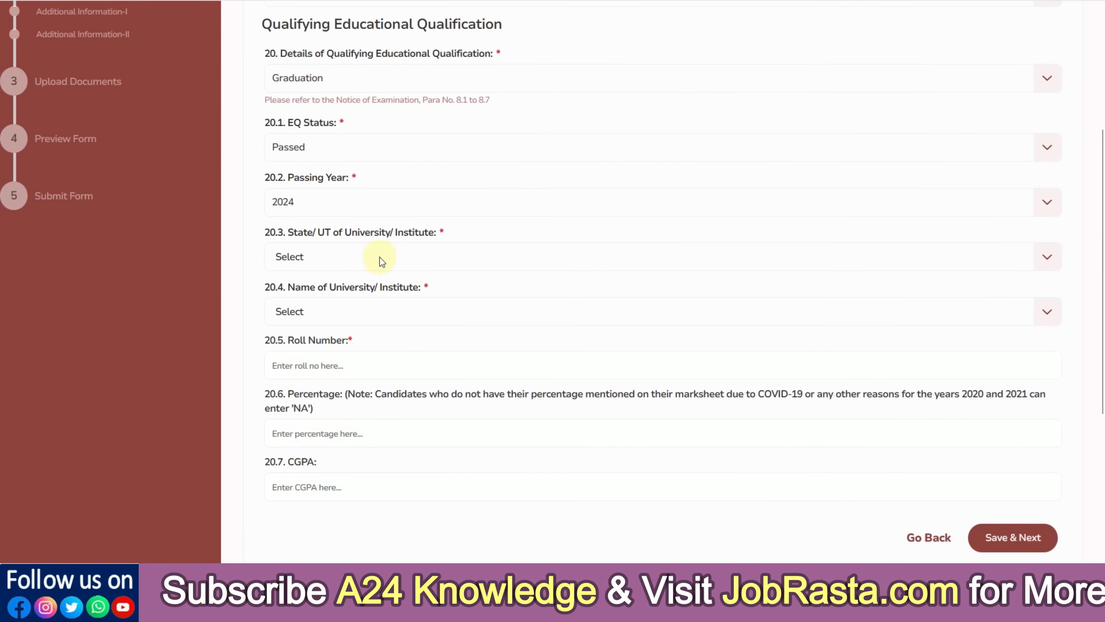
click(353, 259)
scroll(344, 324, down, 6)
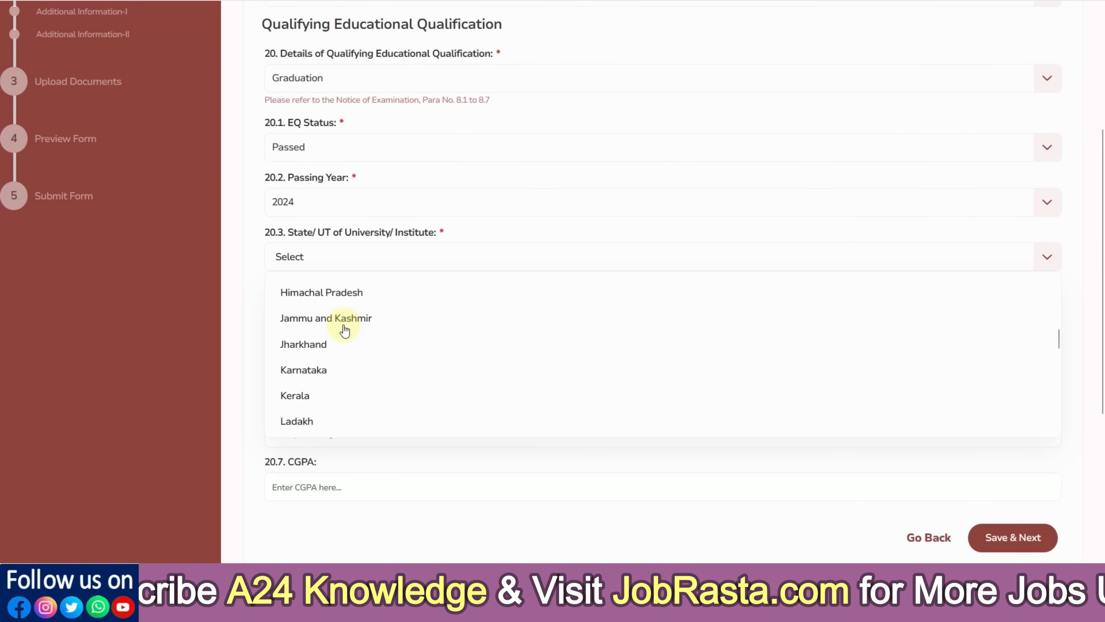
scroll(343, 331, down, 5)
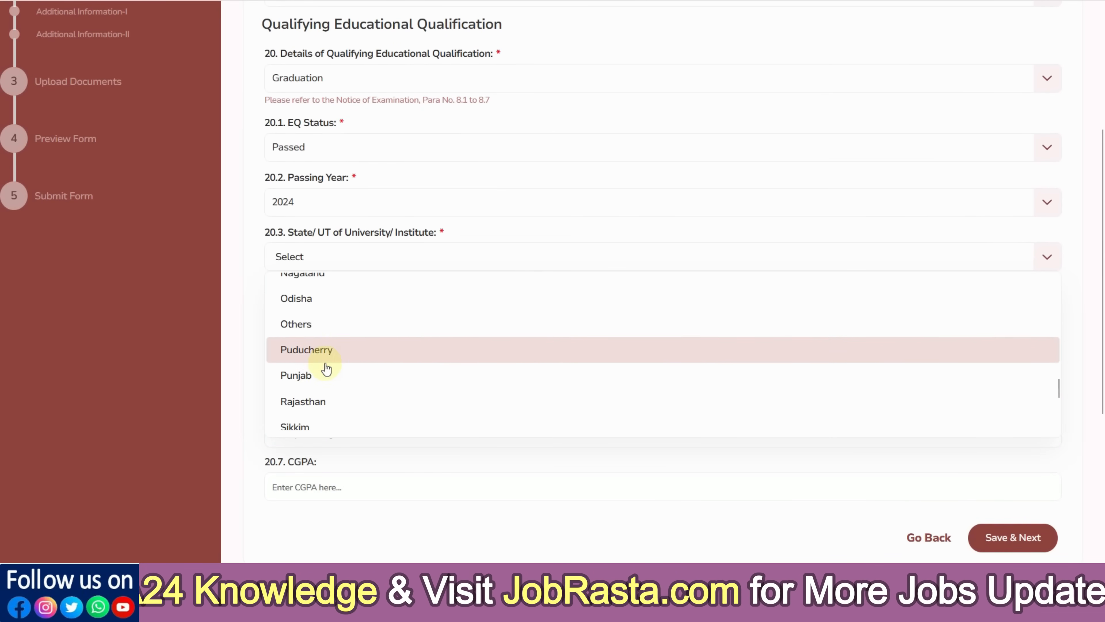
click(324, 400)
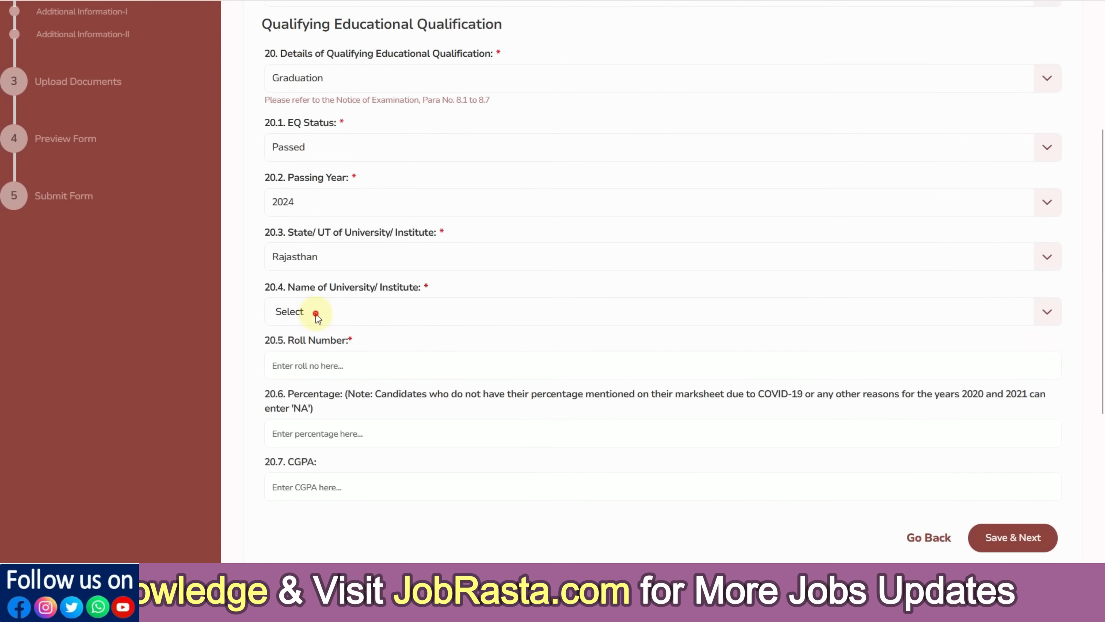
click(318, 312)
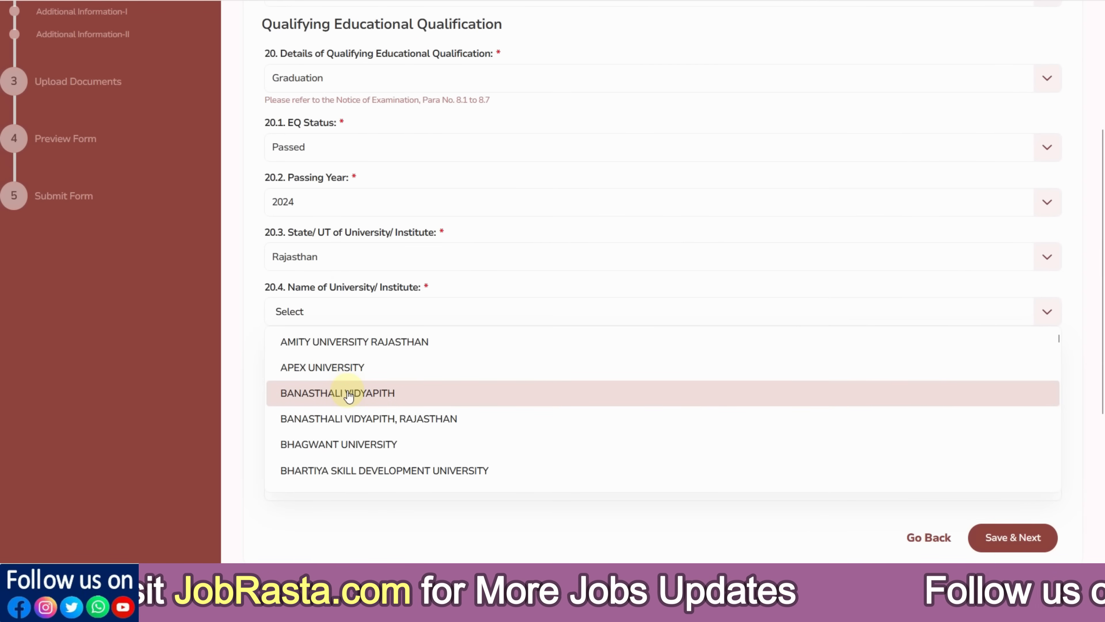
scroll(348, 396, down, 5)
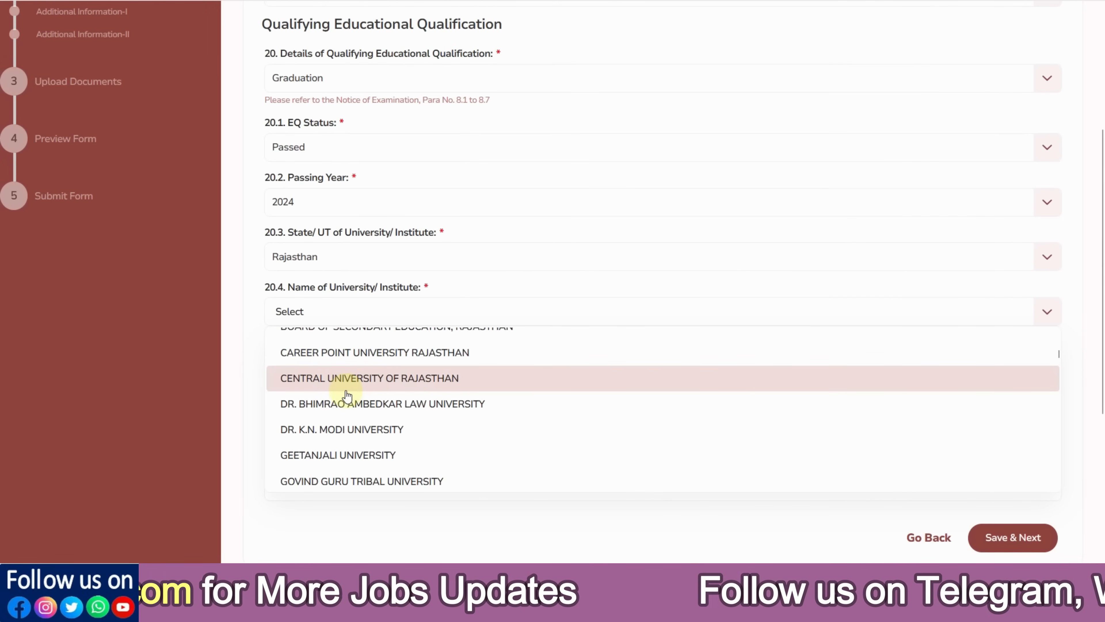
click(345, 389)
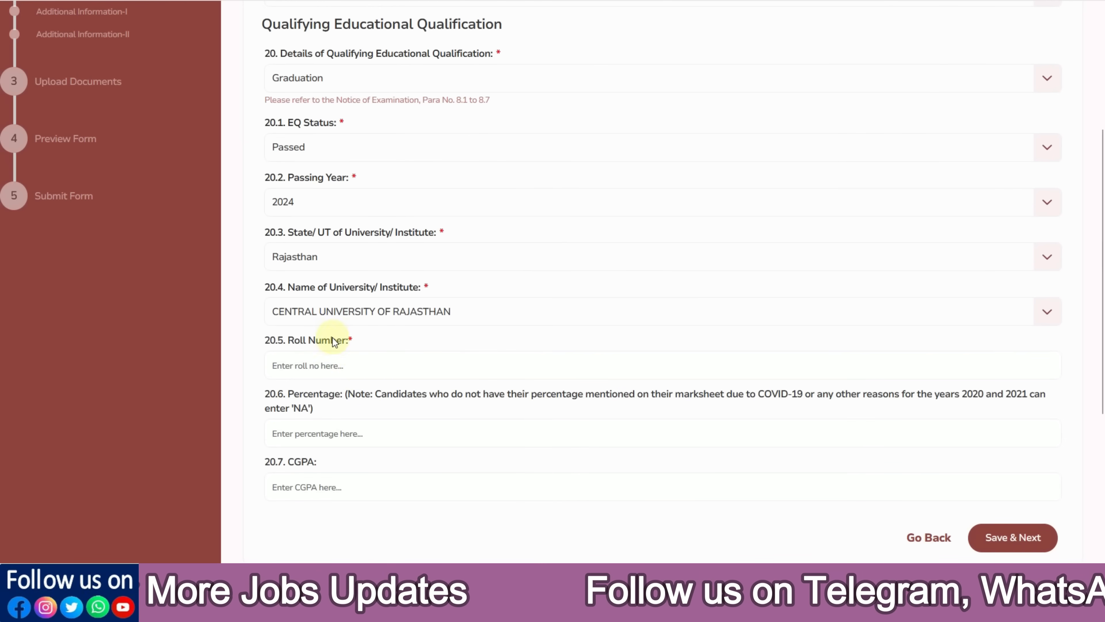
Enter 71.00 as the graduation percentage
click(317, 366)
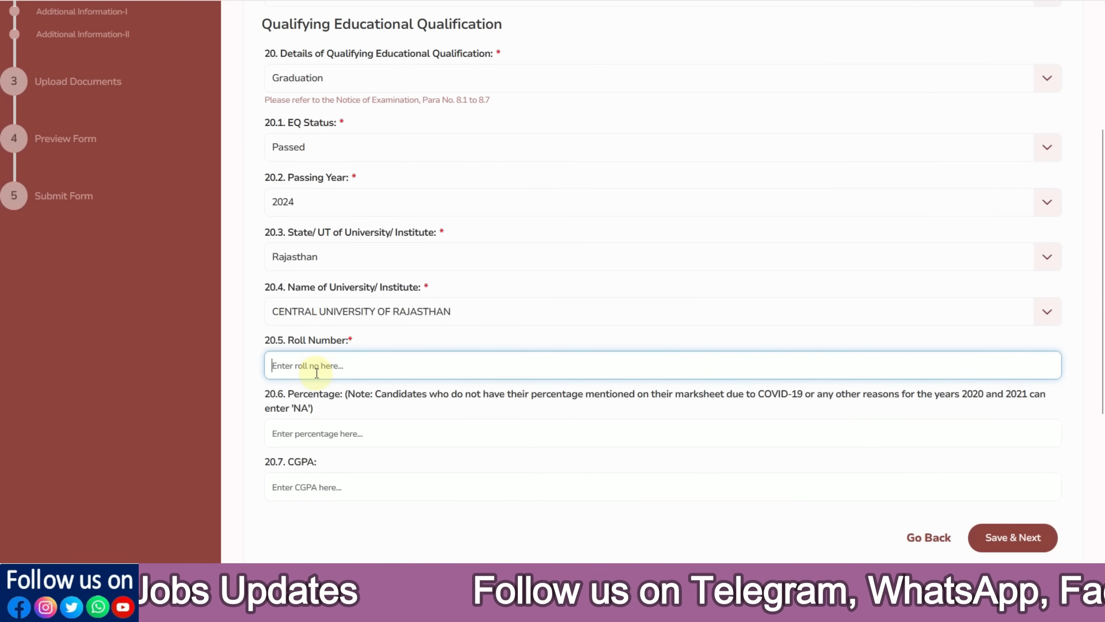
click(335, 433)
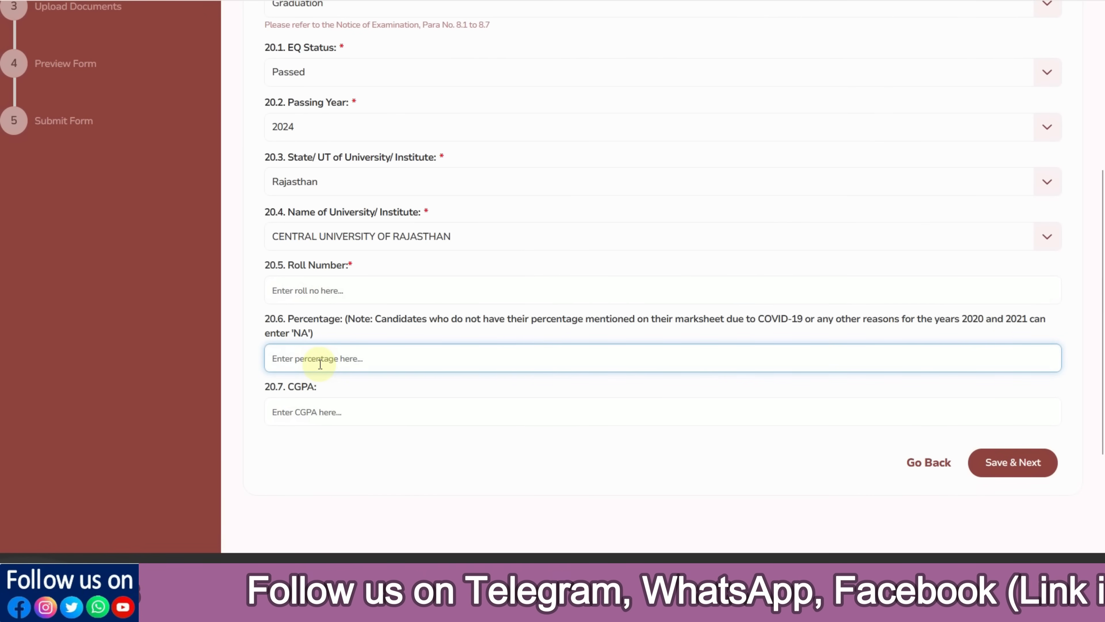
text(71.)
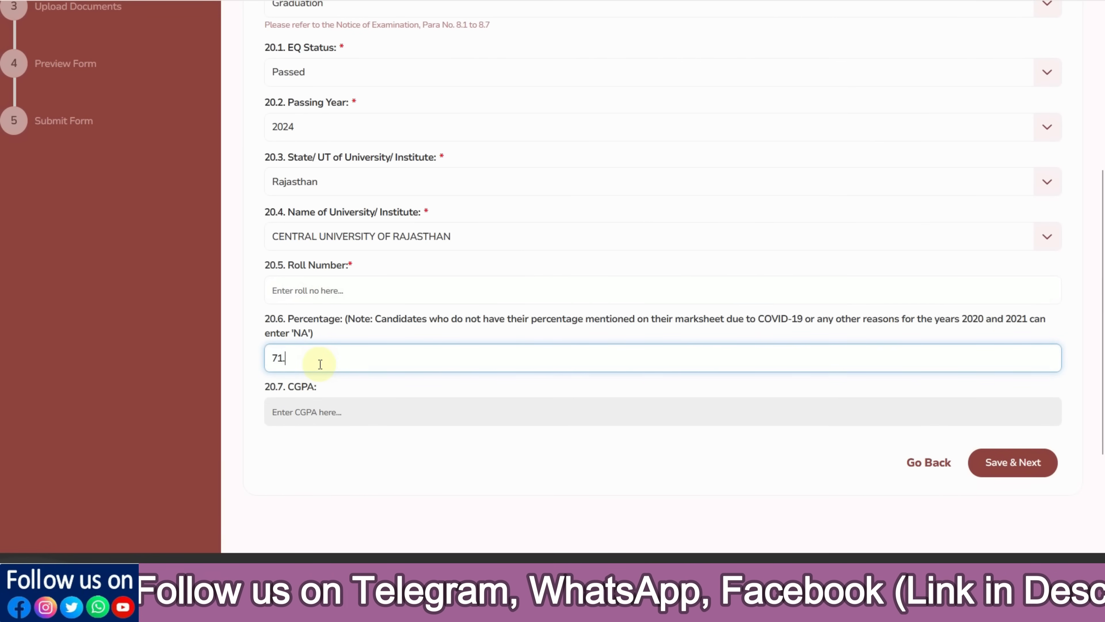
text(00)
click(317, 299)
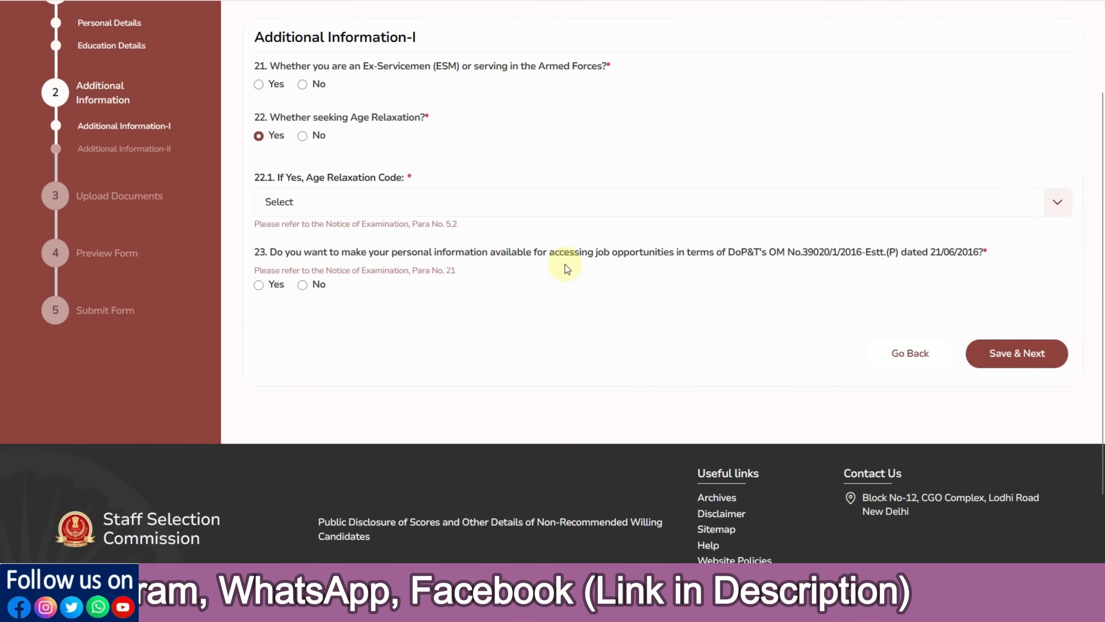
scroll(564, 264, up, 2)
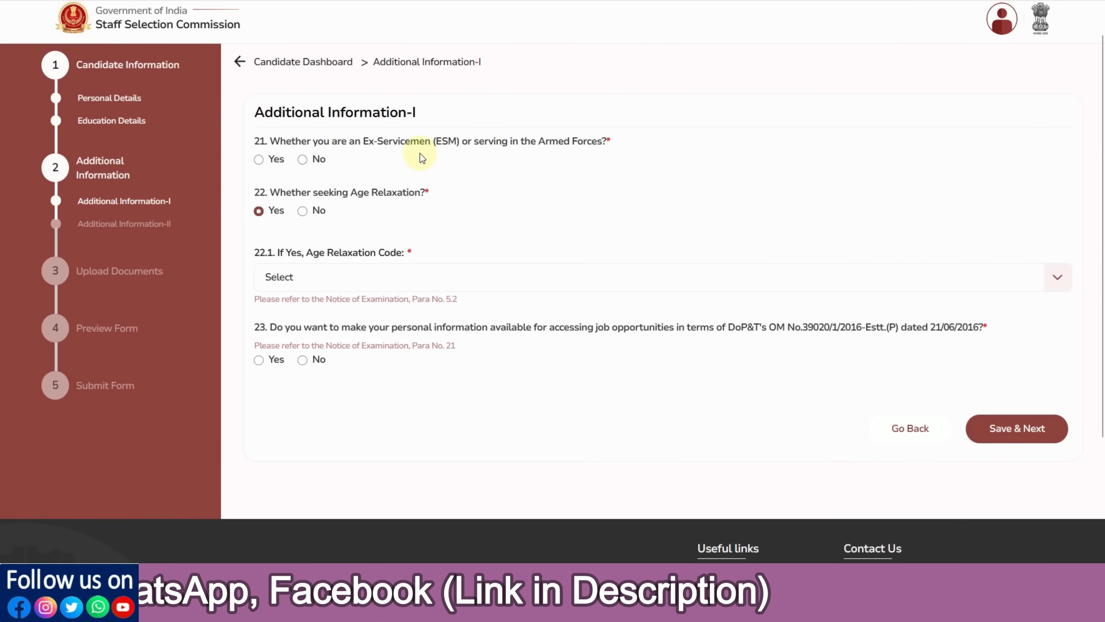
Answer No to Q21 and Q22 and Yes to Q23, then save the page
click(266, 164)
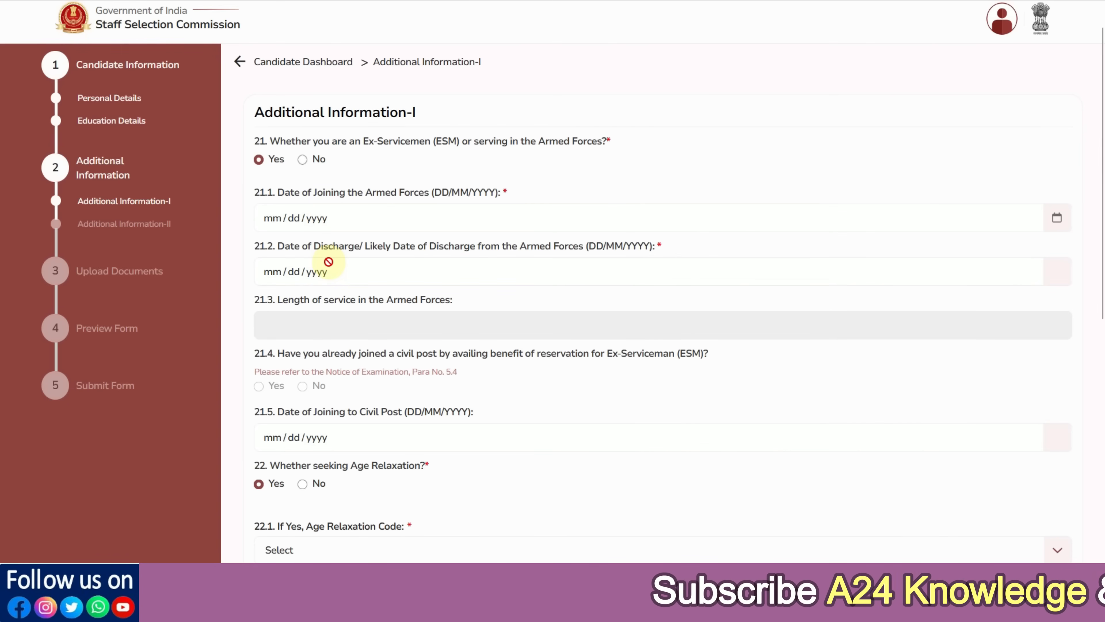
click(306, 160)
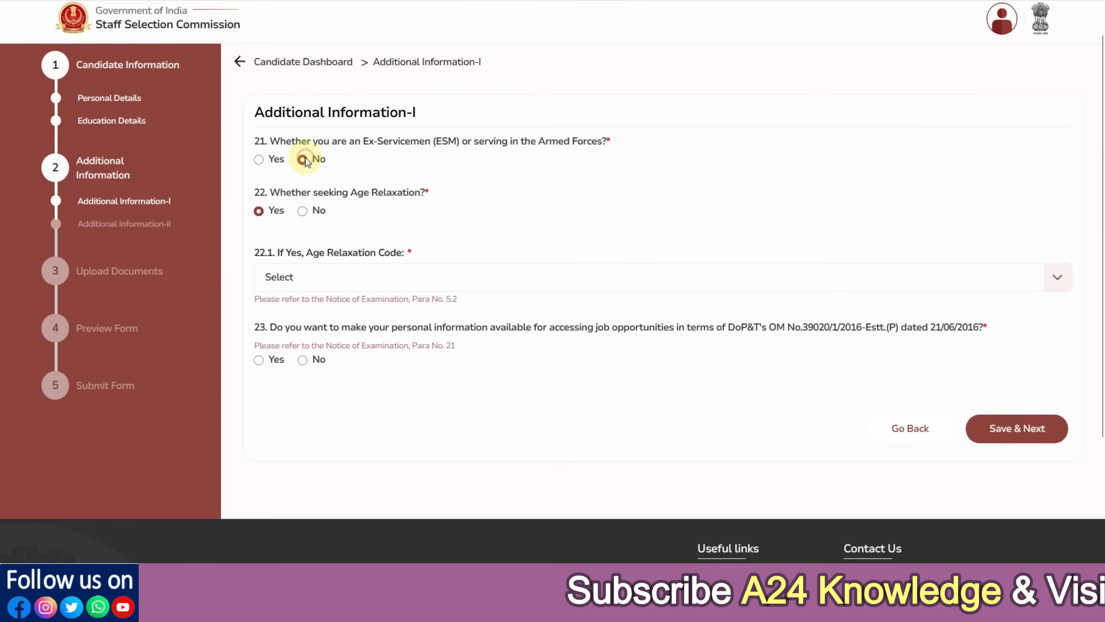
click(305, 277)
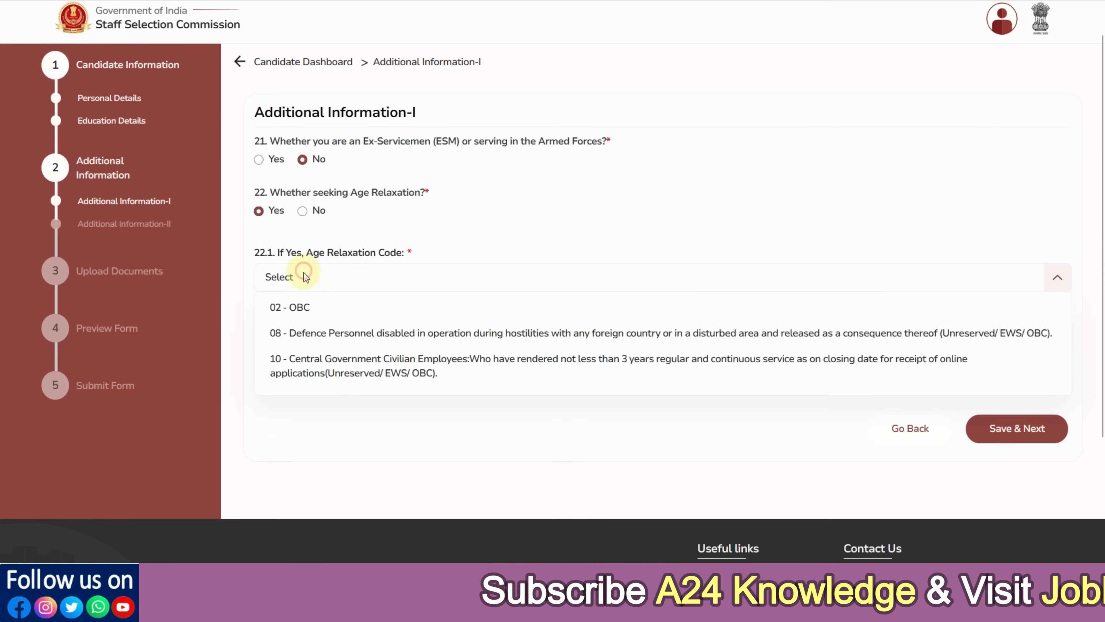
click(310, 307)
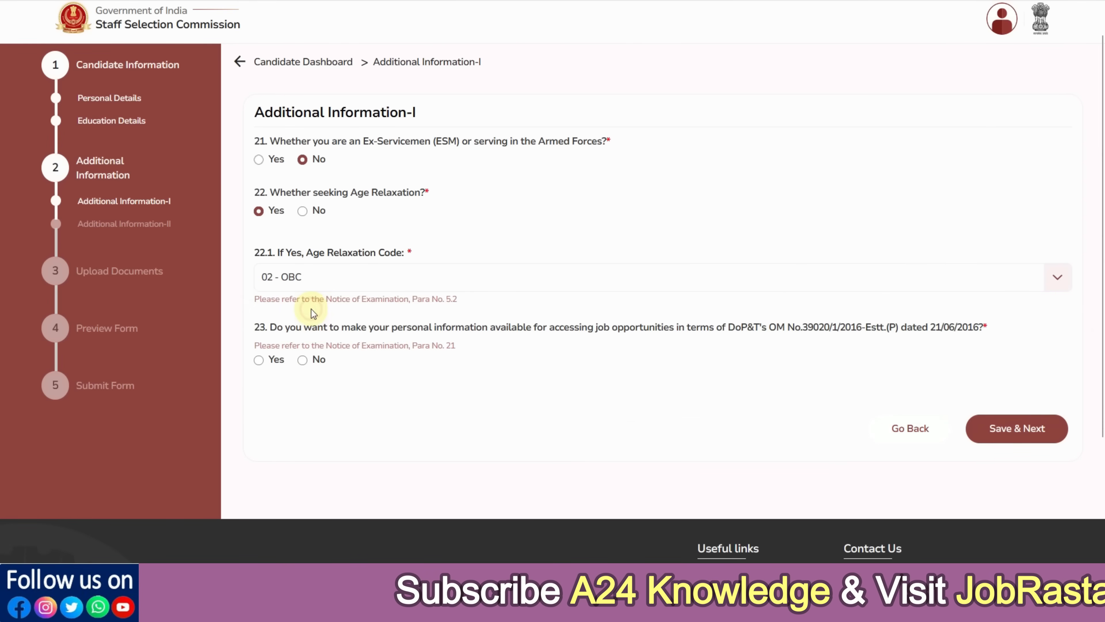
click(302, 211)
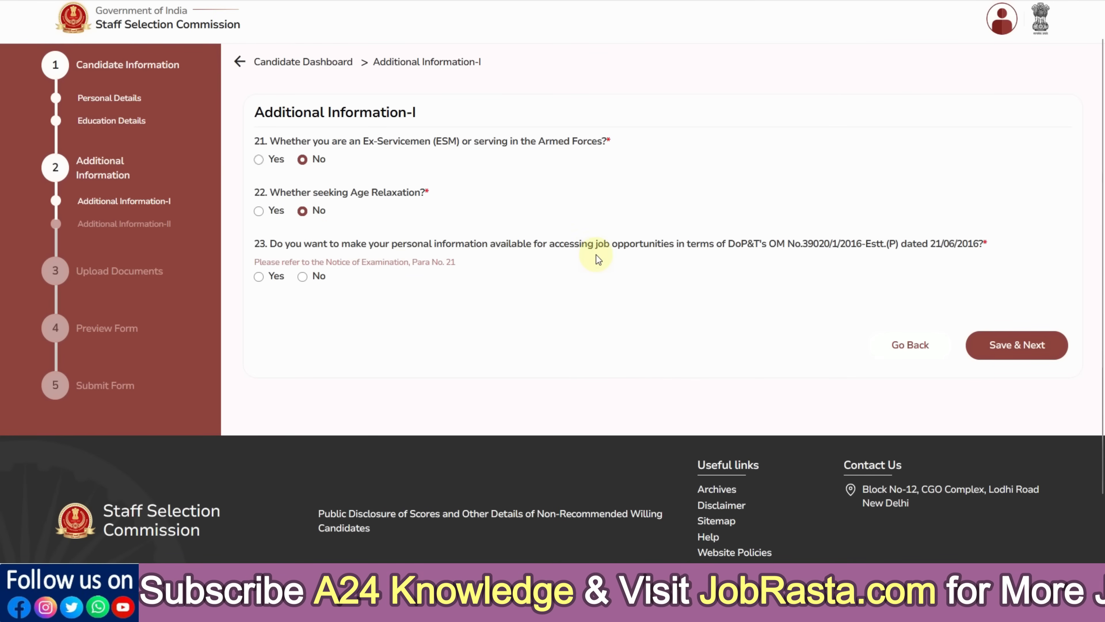
click(260, 279)
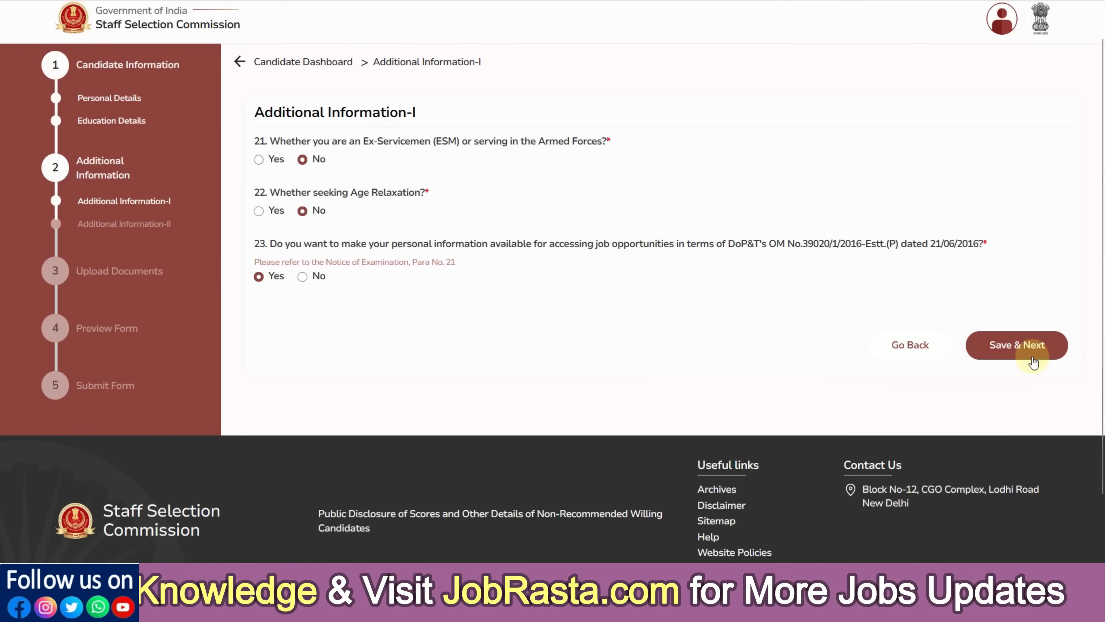
click(1026, 352)
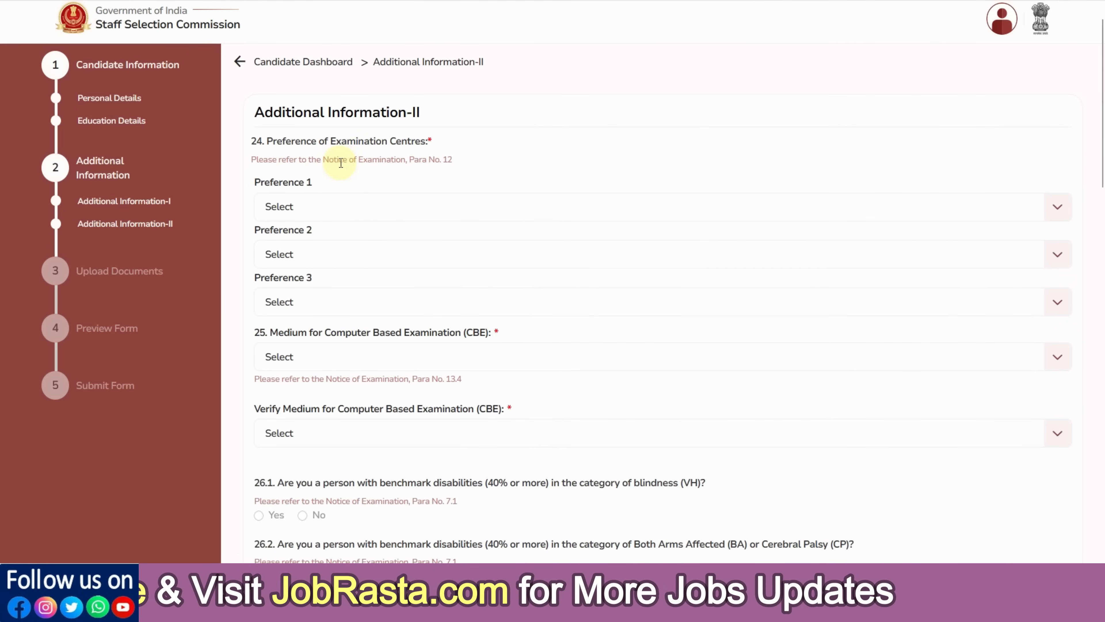
Choose NR-Delhi, NR-Udaipur and NR-Dehradun as exam centre preferences 1 to 3
click(301, 206)
scroll(311, 262, down, 5)
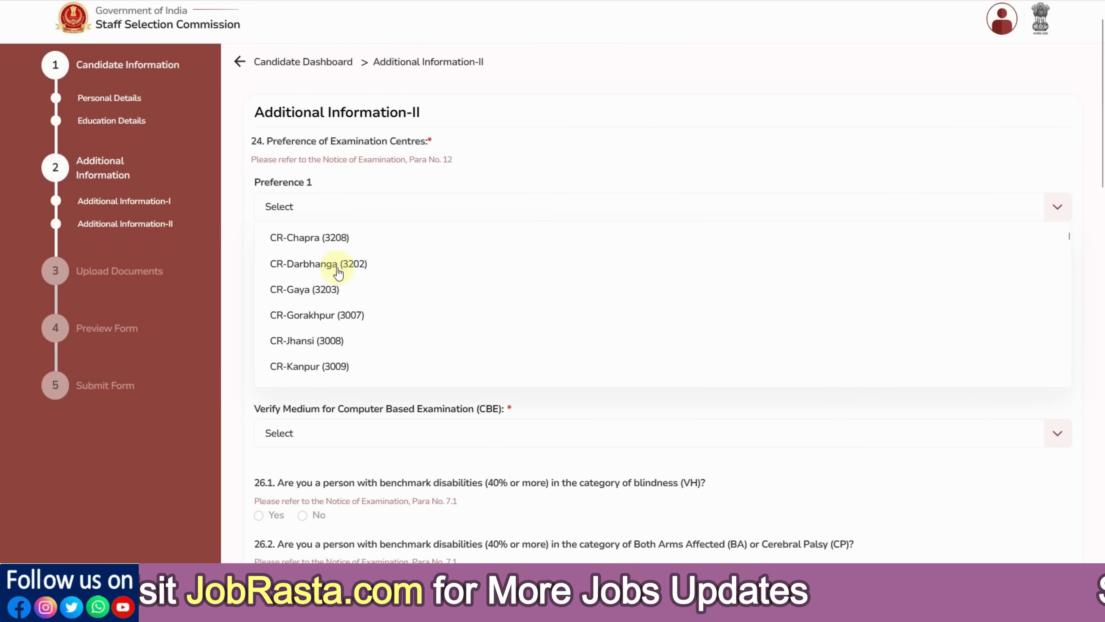
scroll(338, 273, down, 15)
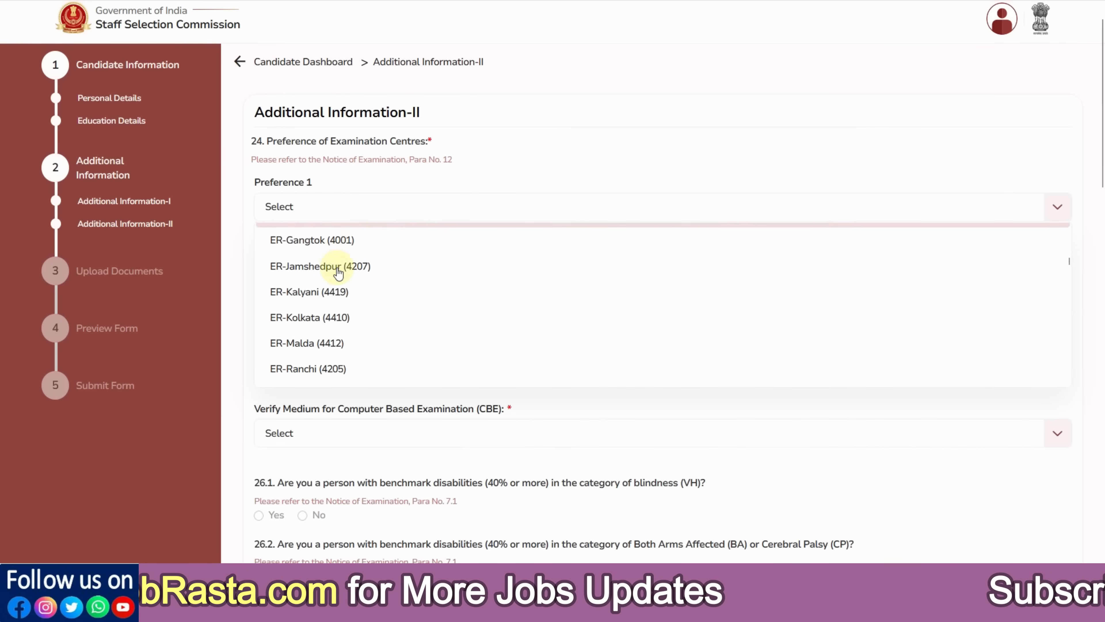
scroll(338, 274, down, 15)
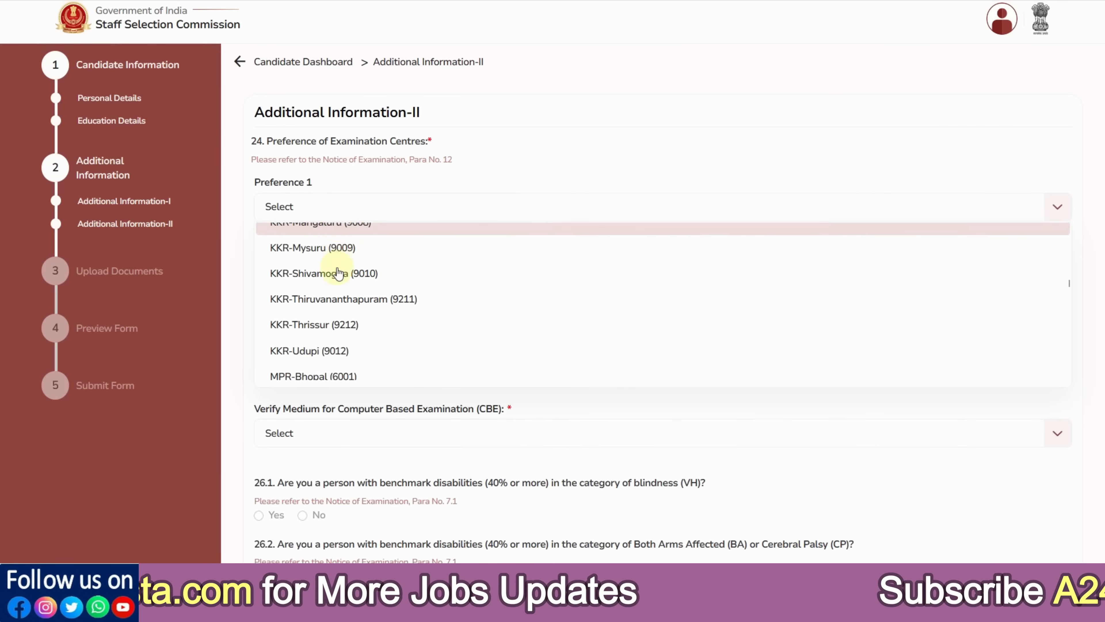
scroll(339, 273, down, 15)
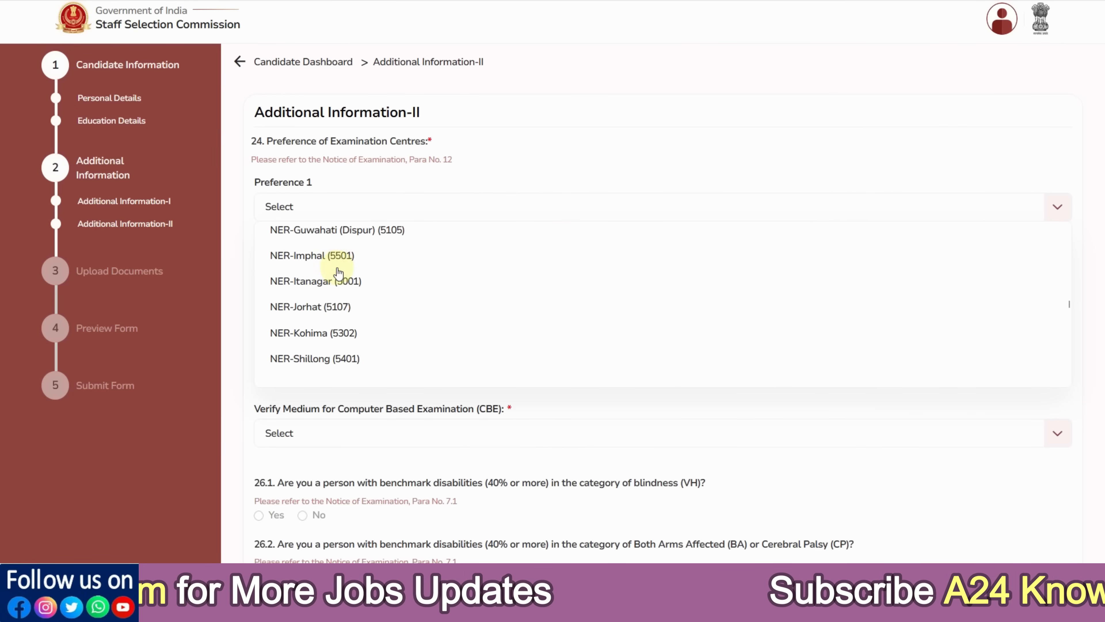
scroll(338, 273, down, 3)
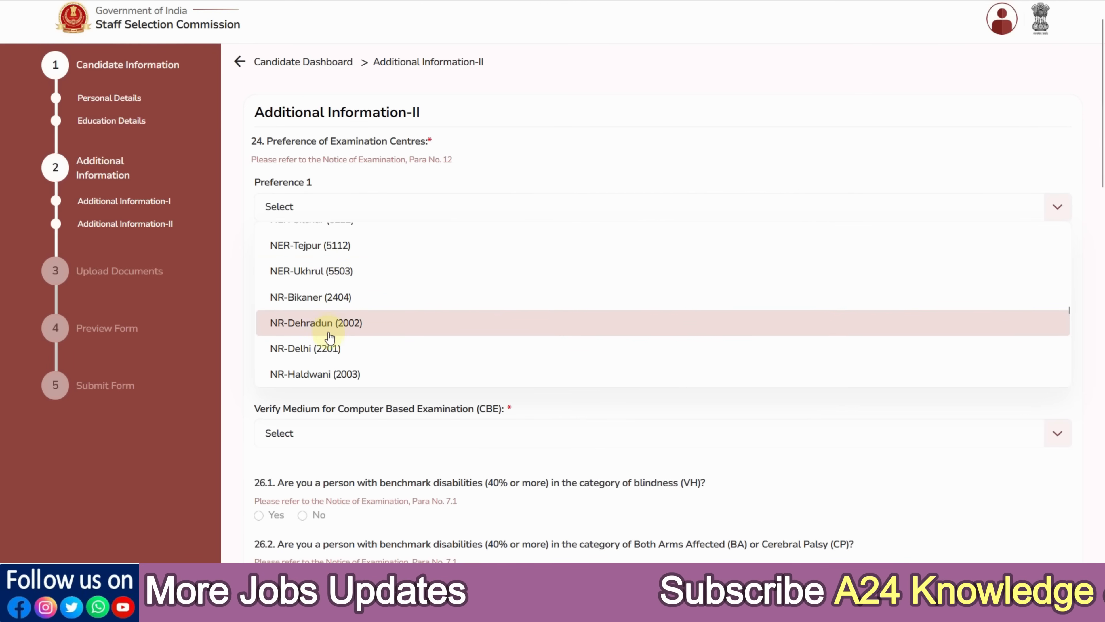
click(329, 347)
click(301, 259)
scroll(322, 301, down, 3)
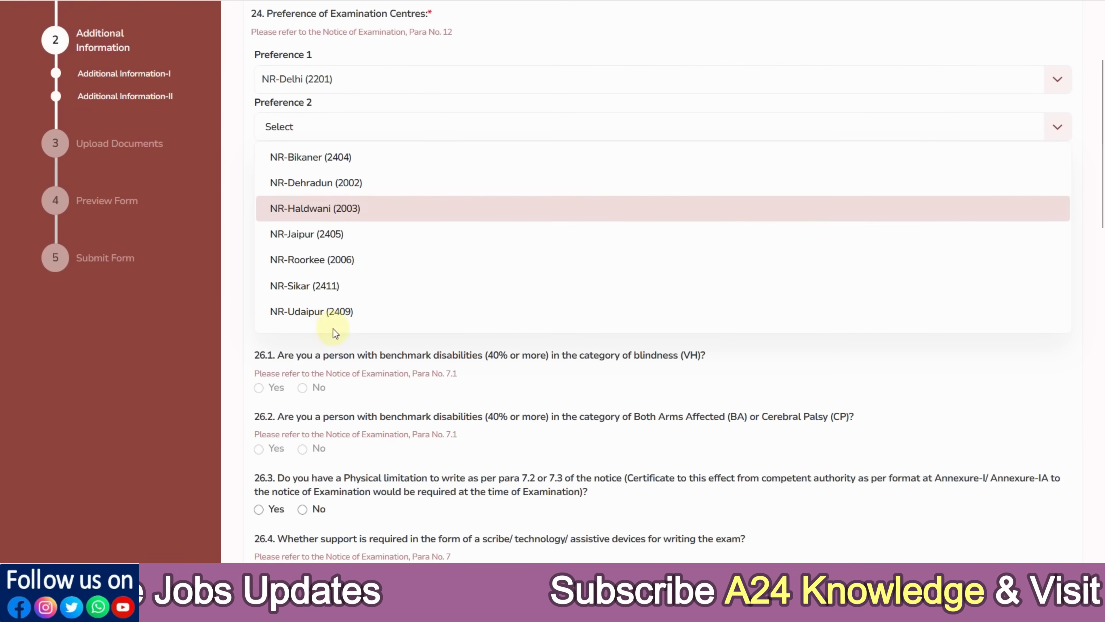
click(317, 288)
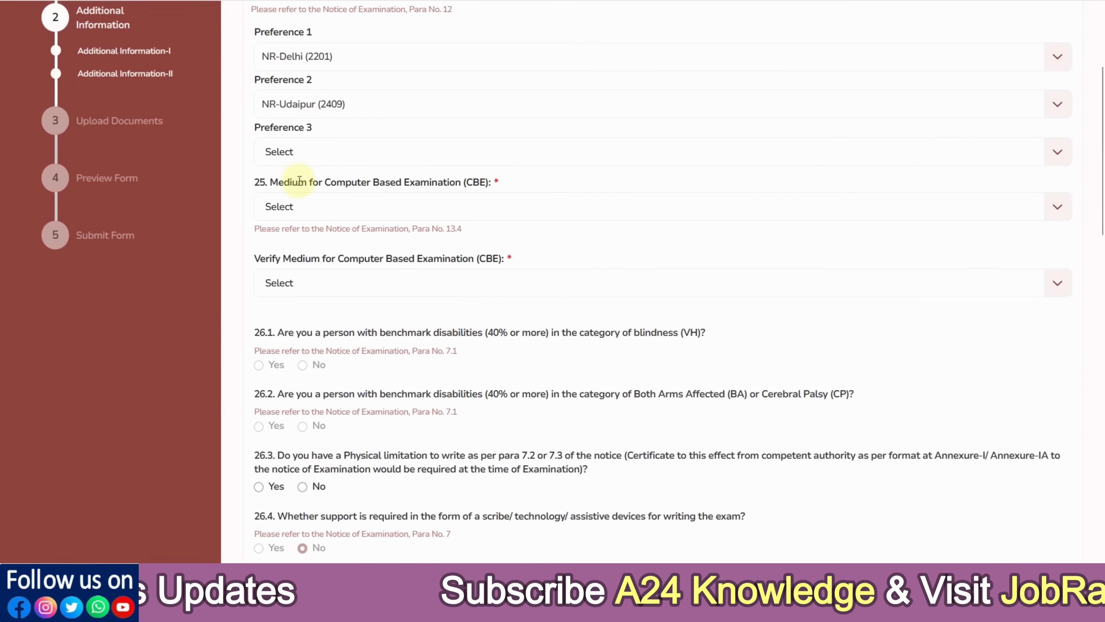
click(293, 153)
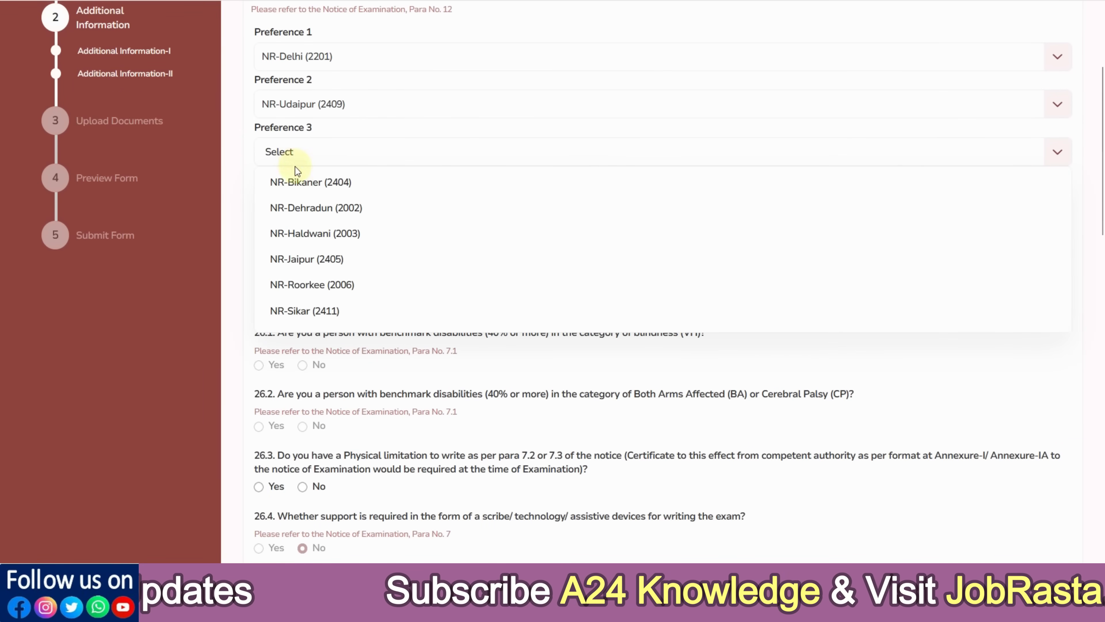
click(316, 210)
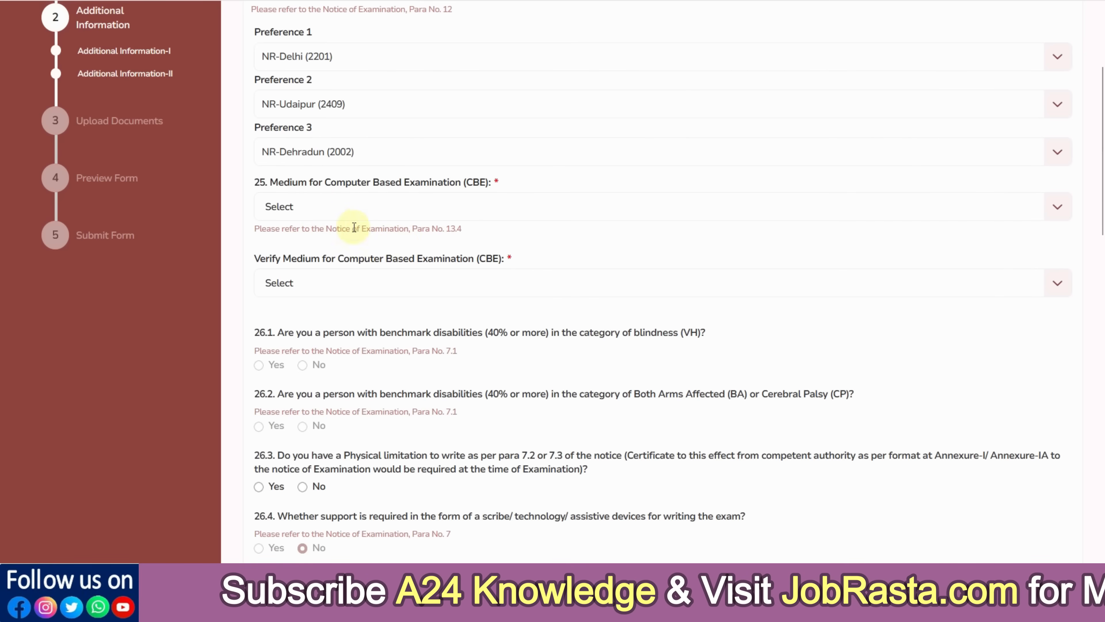
Set and verify Hindi (01) as the exam medium, and answer No to question 26.3
click(331, 209)
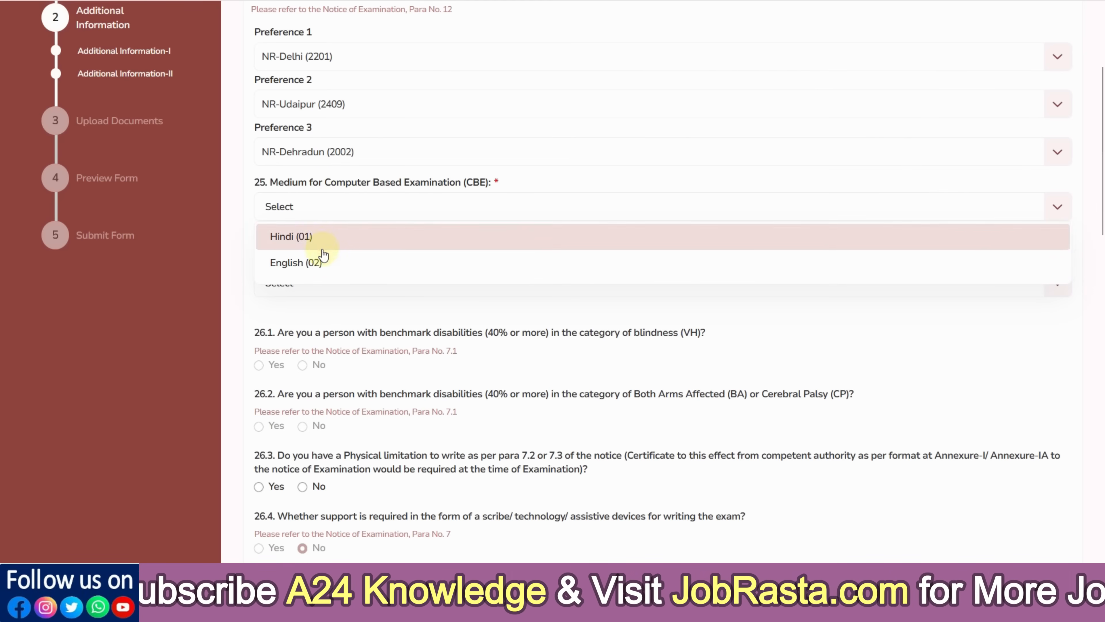
click(319, 244)
click(308, 282)
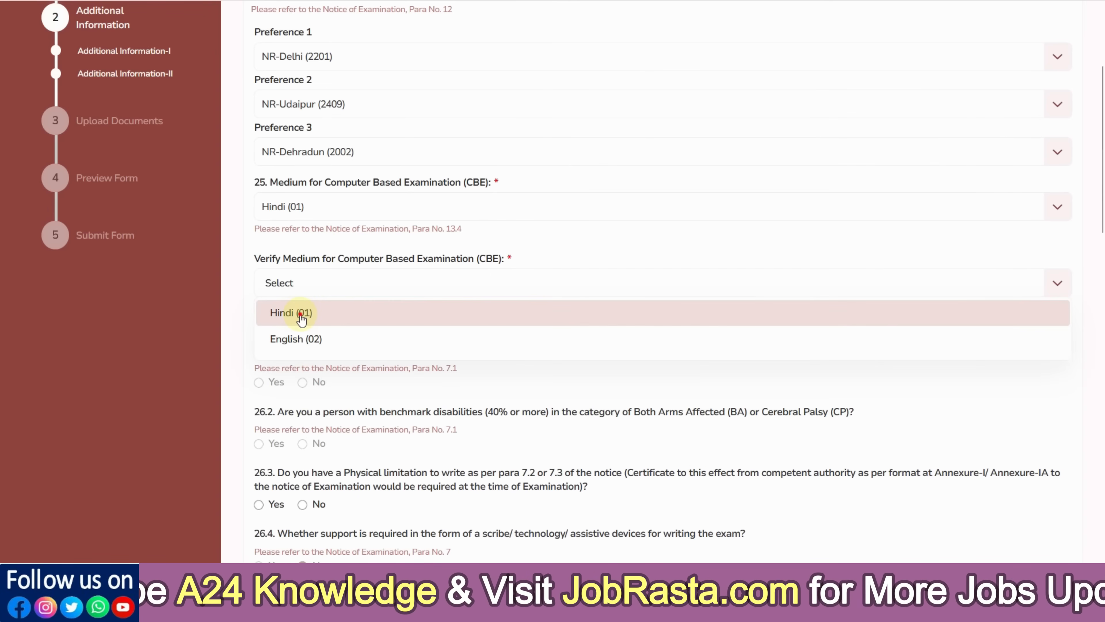
click(299, 313)
scroll(371, 298, down, 3)
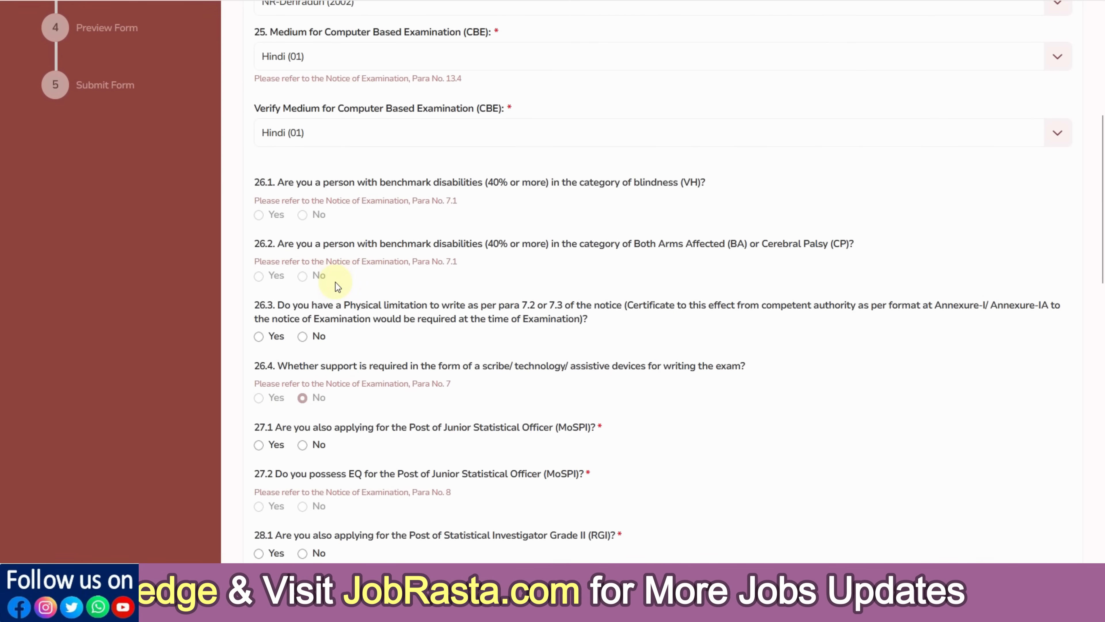
click(303, 336)
scroll(371, 254, down, 3)
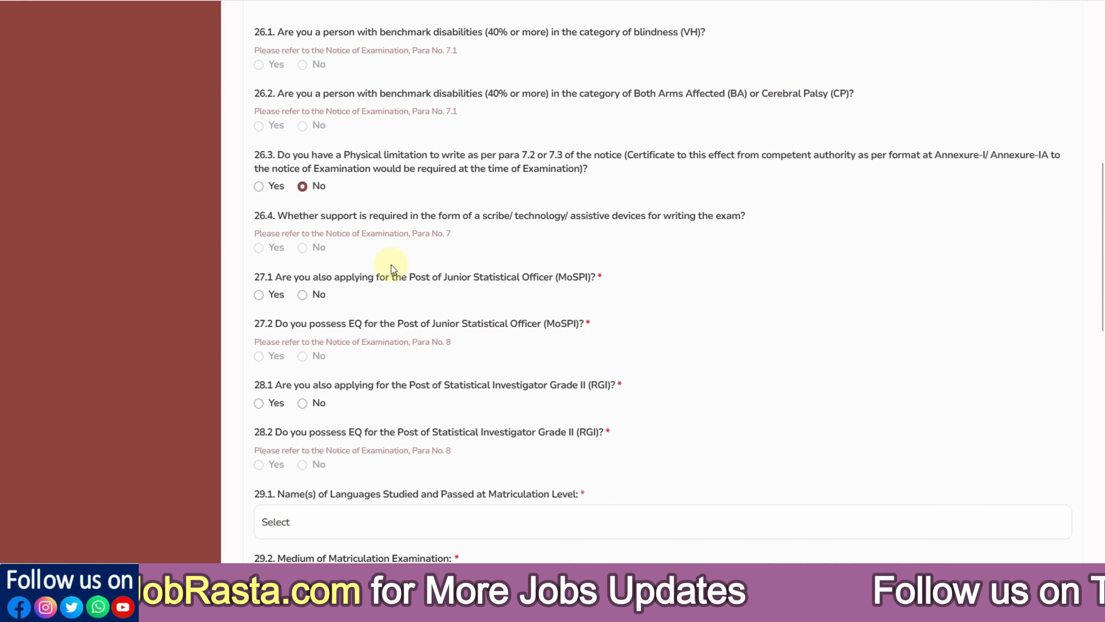
scroll(391, 265, down, 2)
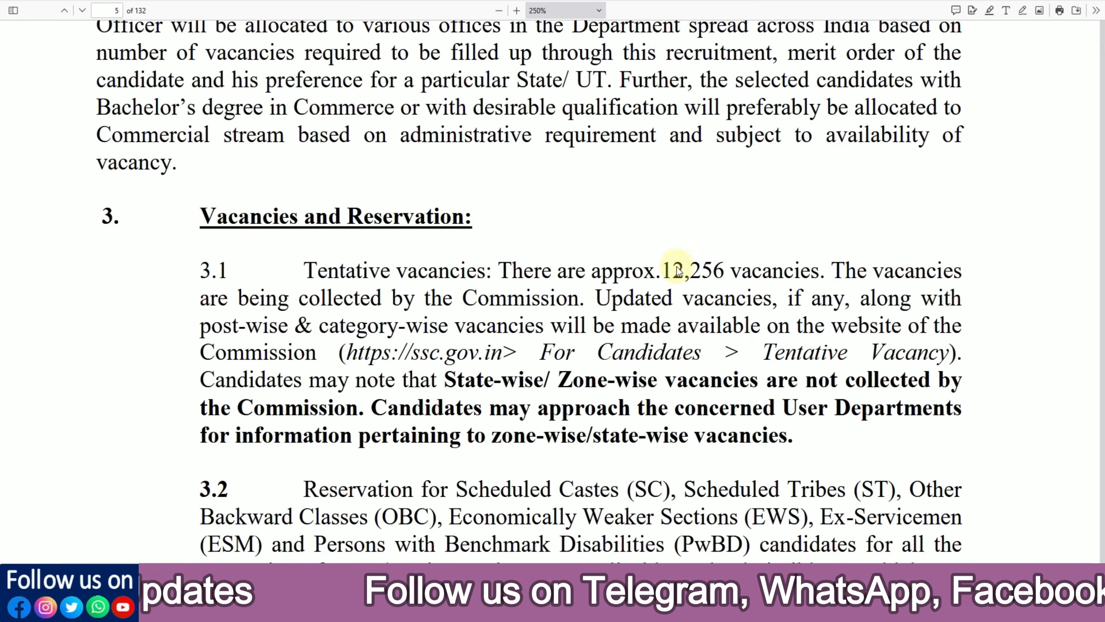
scroll(677, 266, down, 5)
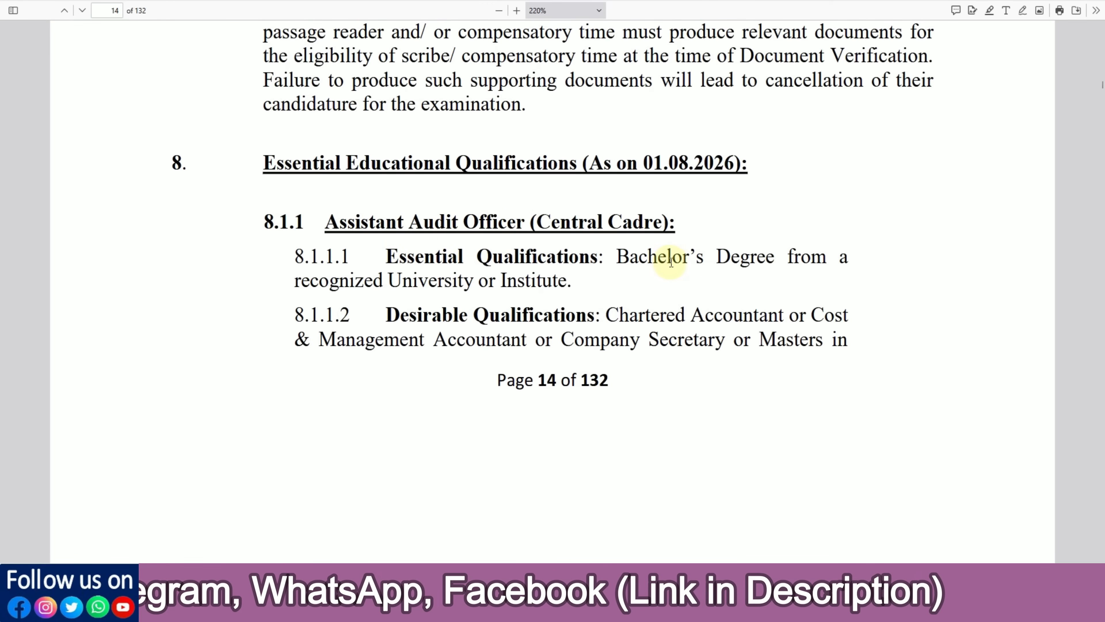
Scroll the exam notice PDF from page 14 to page 16's Essential Qualifications, sections 8.2–8.4
scroll(700, 262, down, 10)
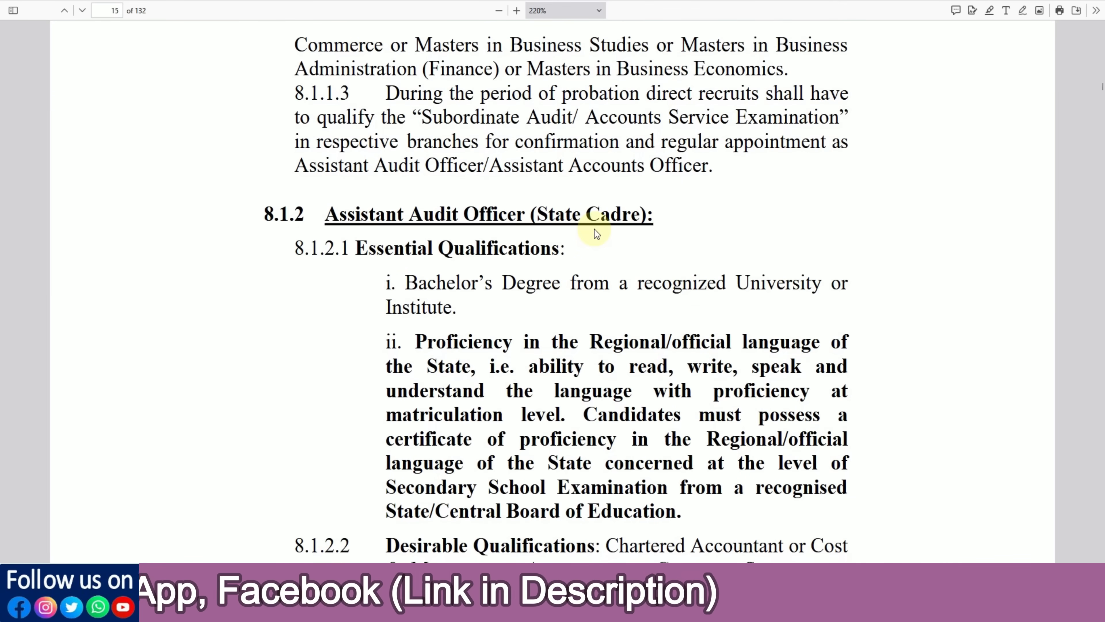
scroll(594, 229, down, 3)
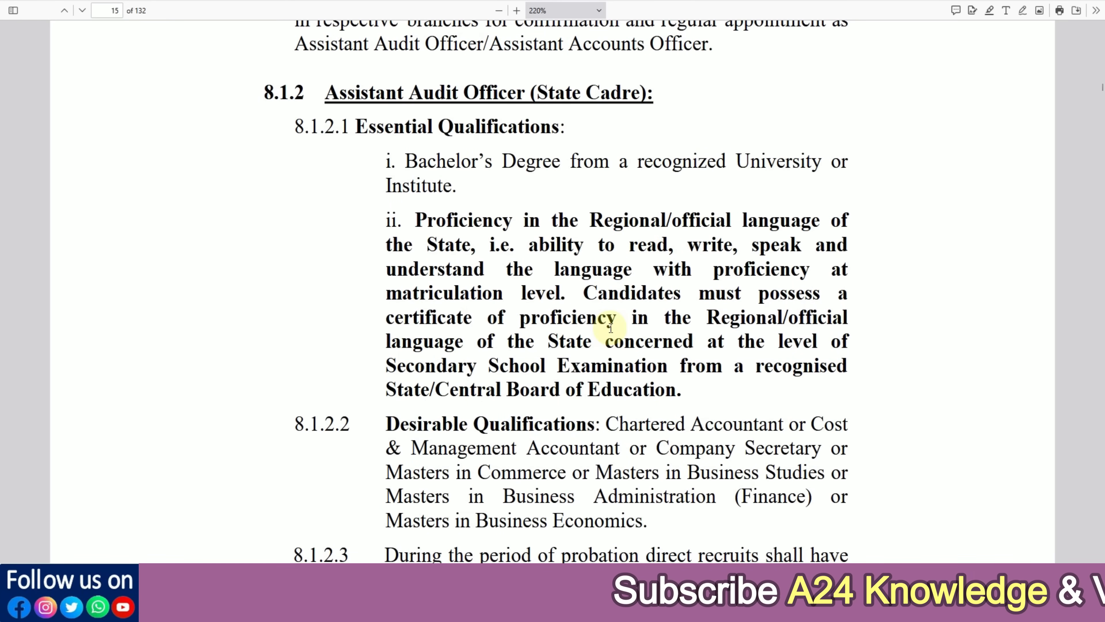
scroll(611, 327, down, 10)
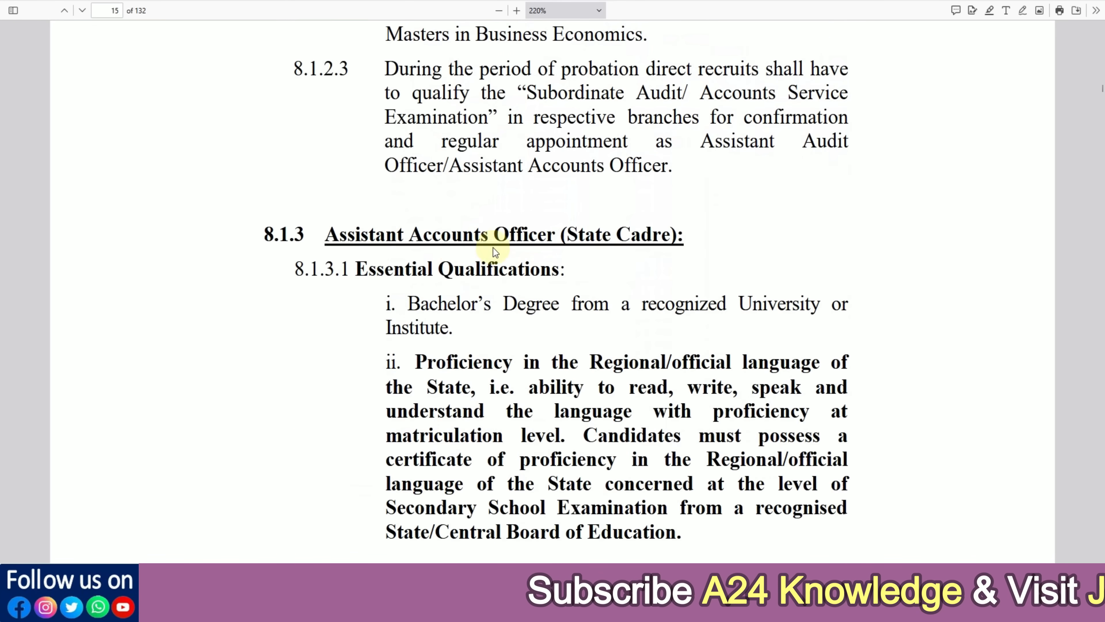
scroll(510, 248, down, 1)
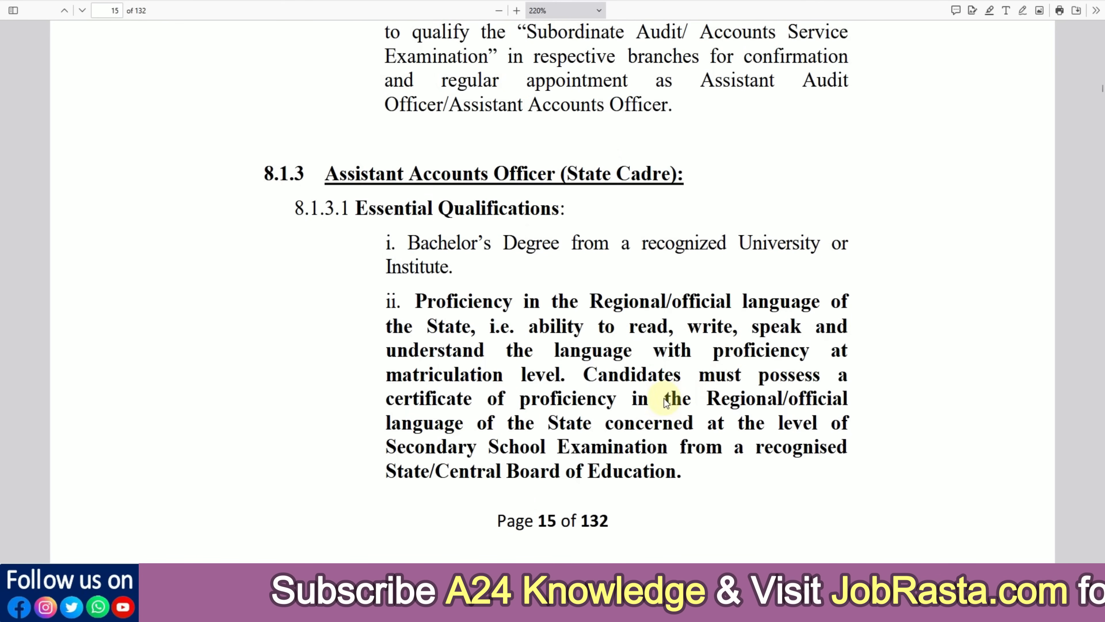
scroll(655, 398, down, 4)
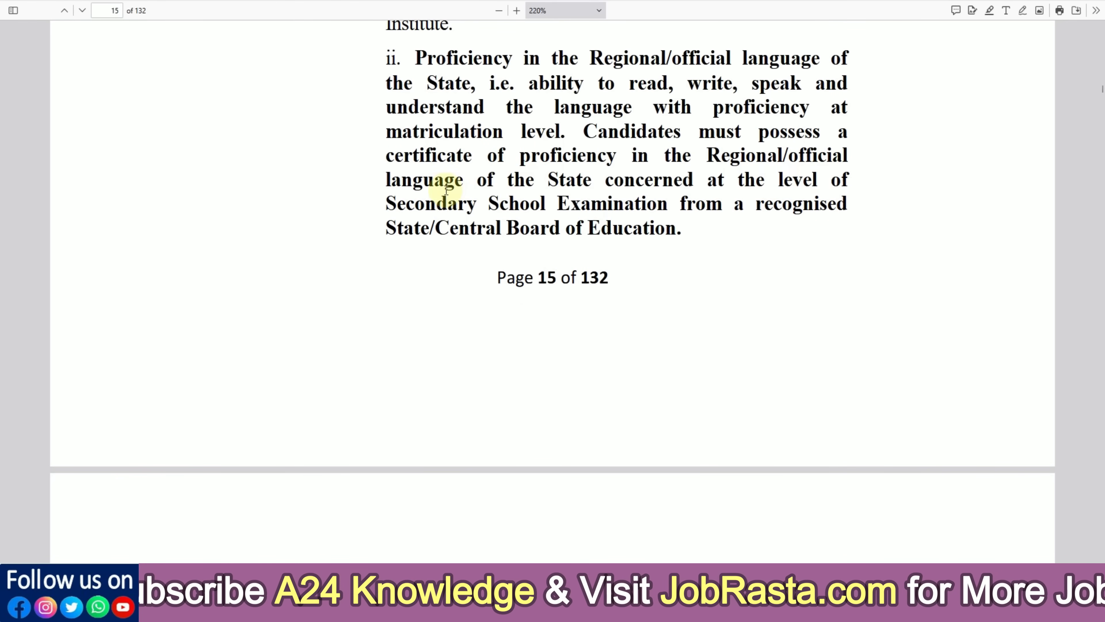
scroll(574, 245, down, 6)
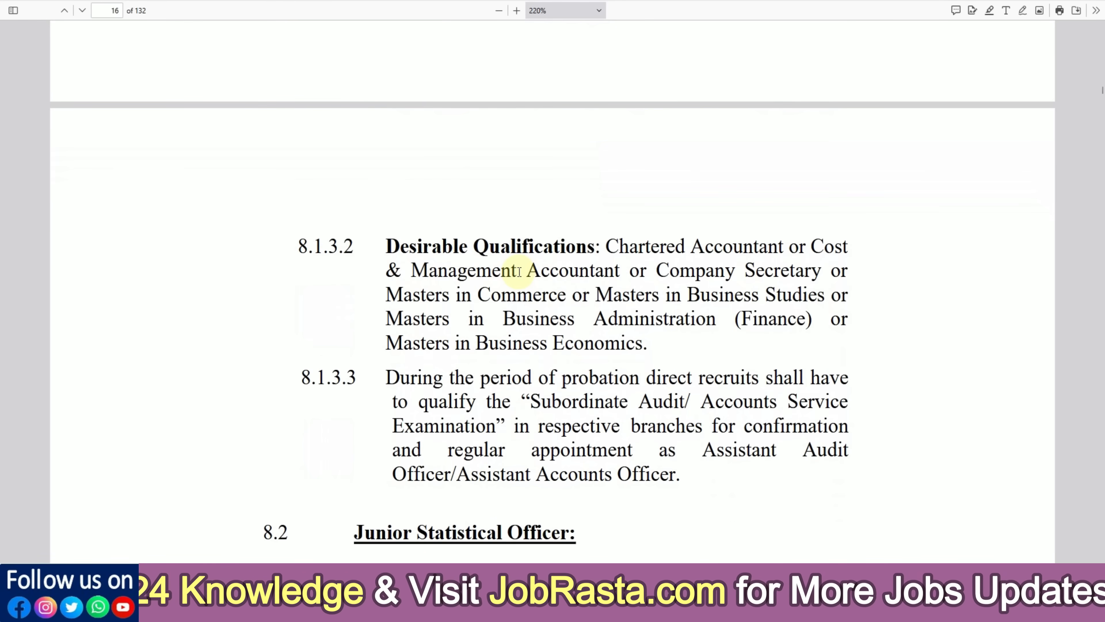
scroll(518, 271, down, 5)
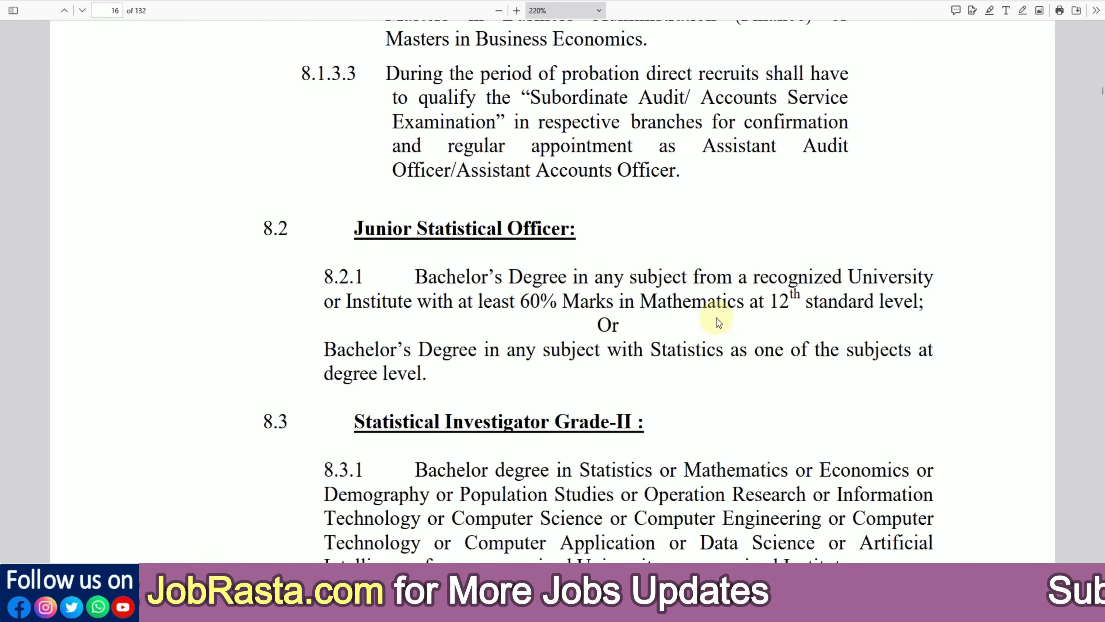
scroll(582, 353, down, 1)
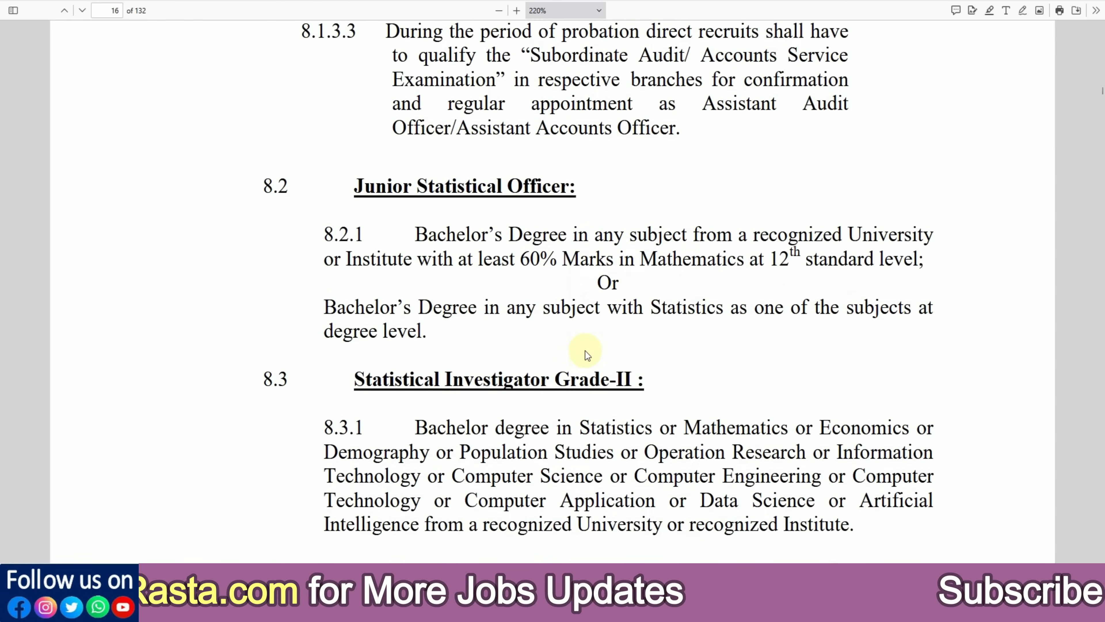
scroll(614, 375, down, 2)
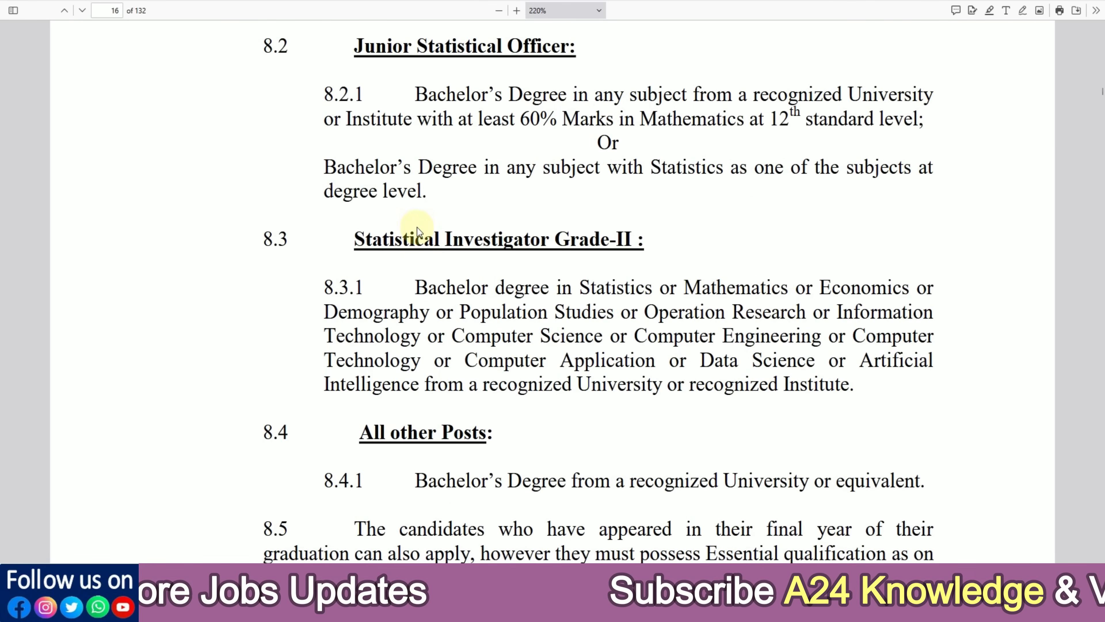
click(140, 1)
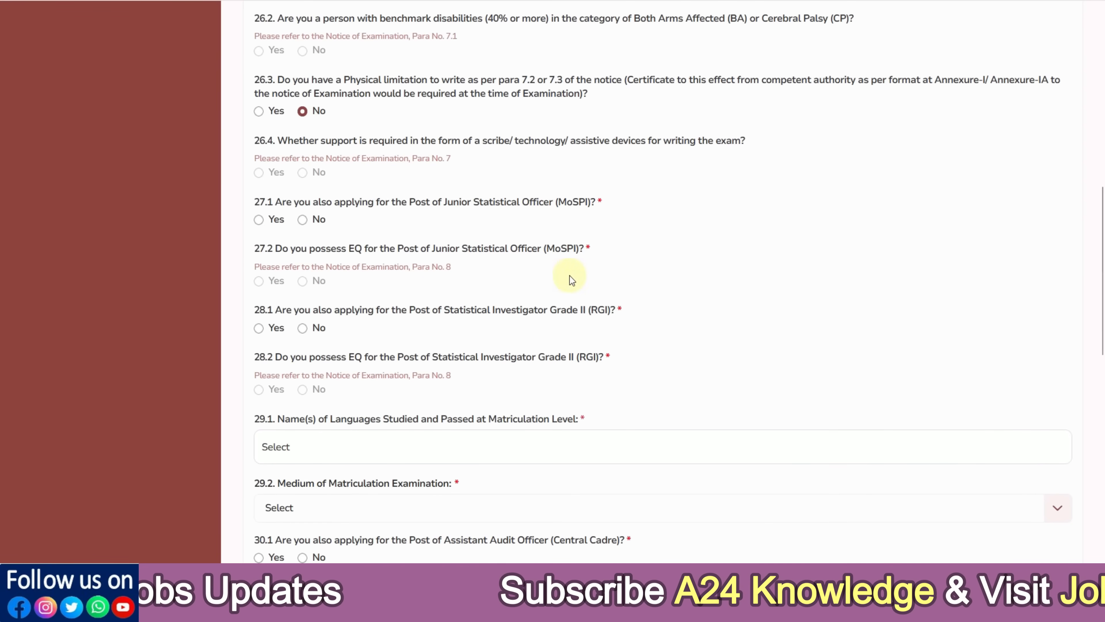
Answer No to question 27.1
scroll(425, 279, down, 2)
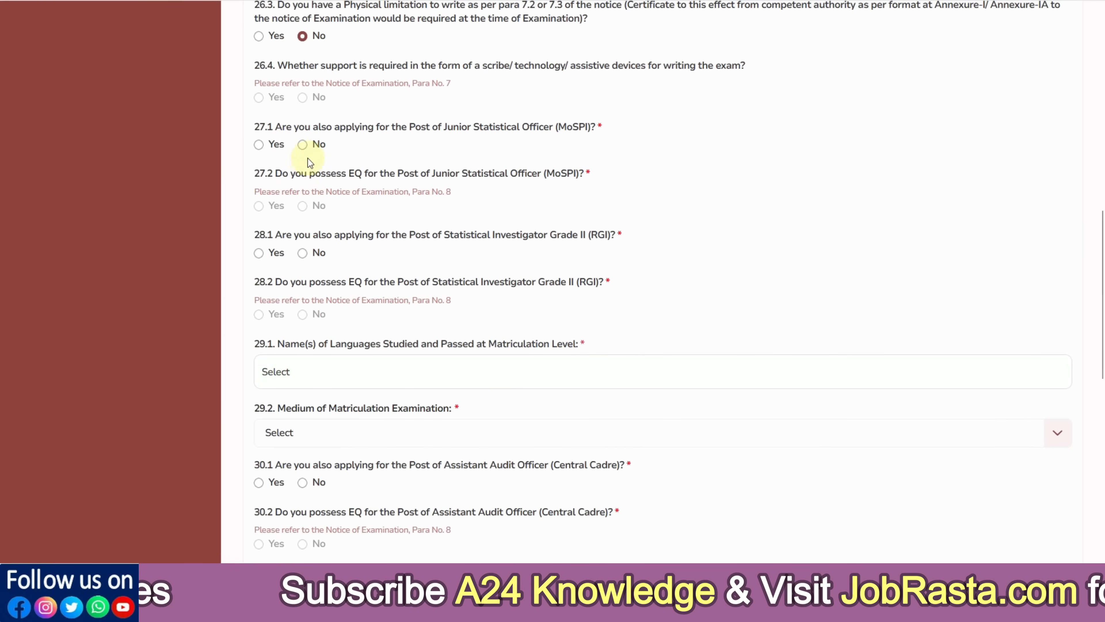
click(261, 148)
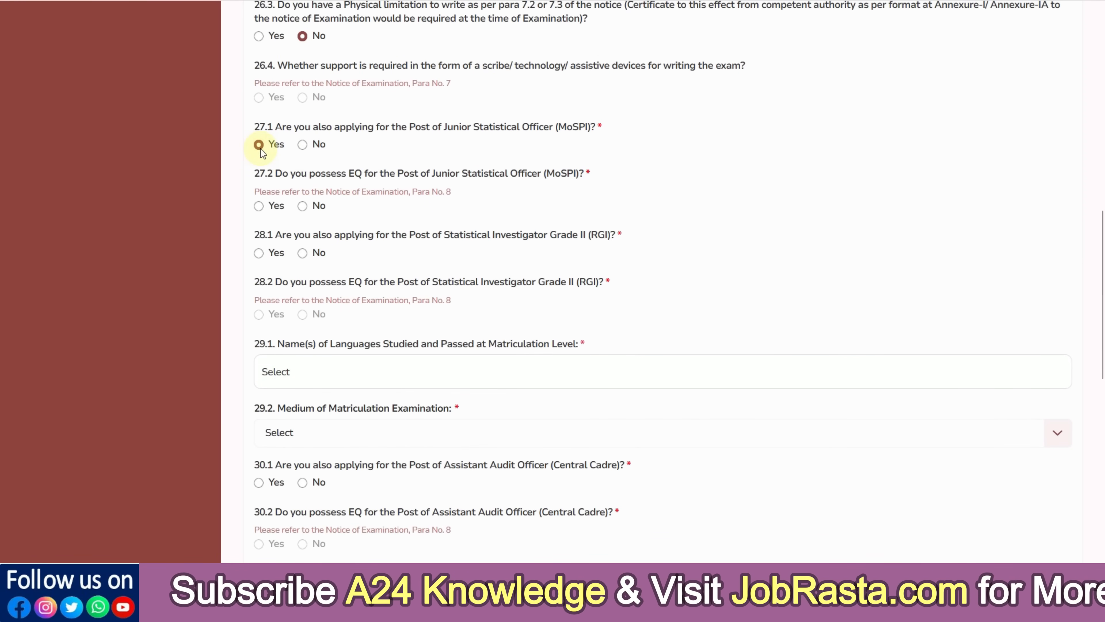
click(302, 145)
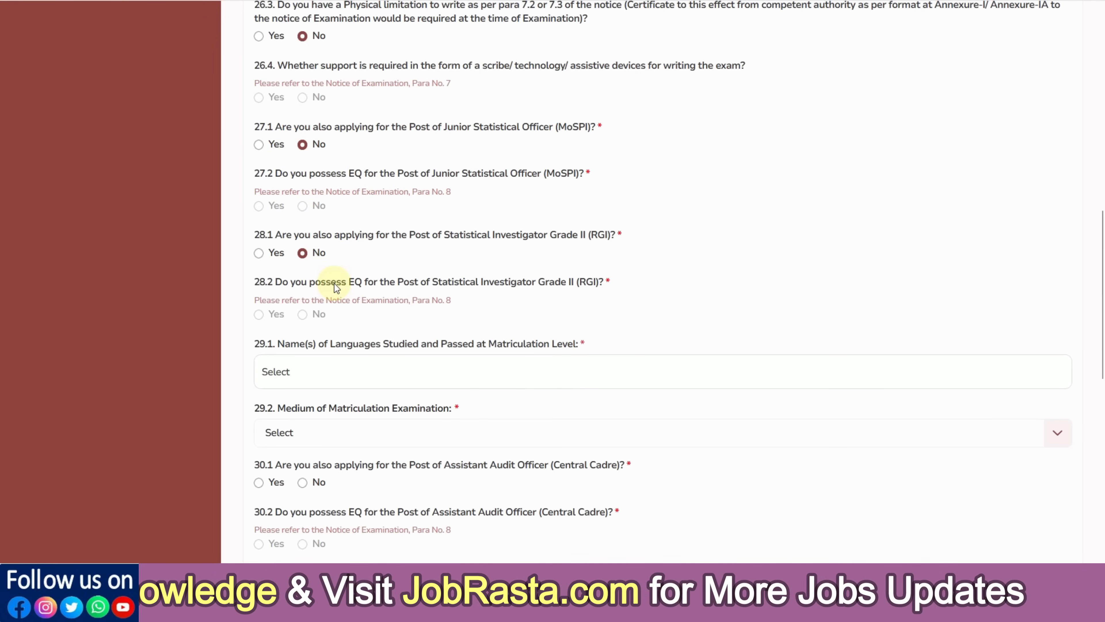
Tick Hindi and English as the languages studied in matriculation
scroll(470, 283, down, 3)
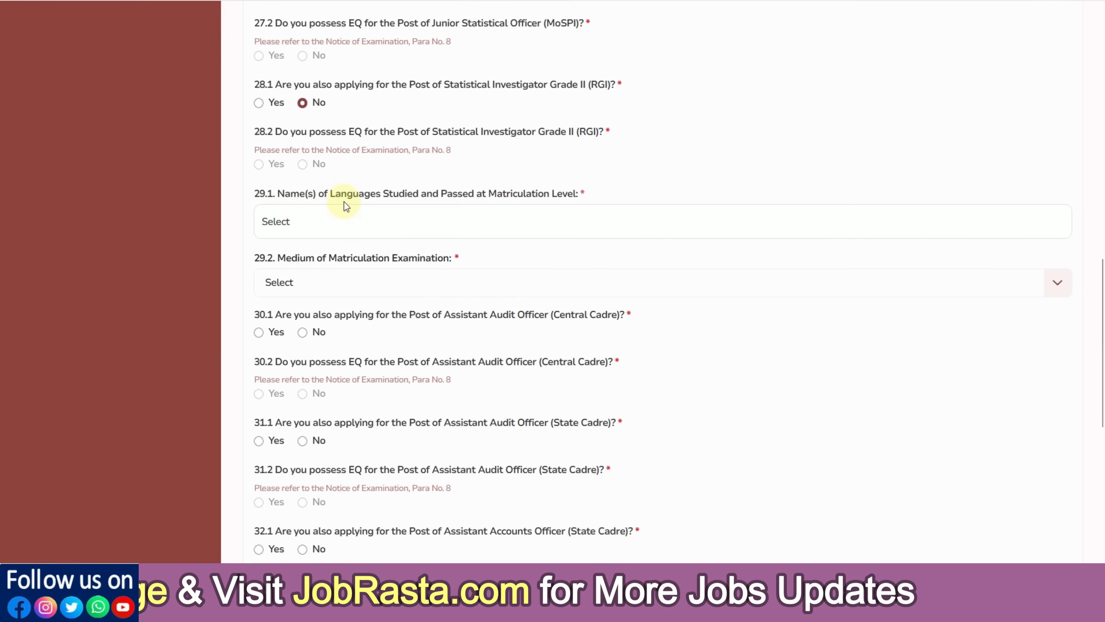
click(427, 227)
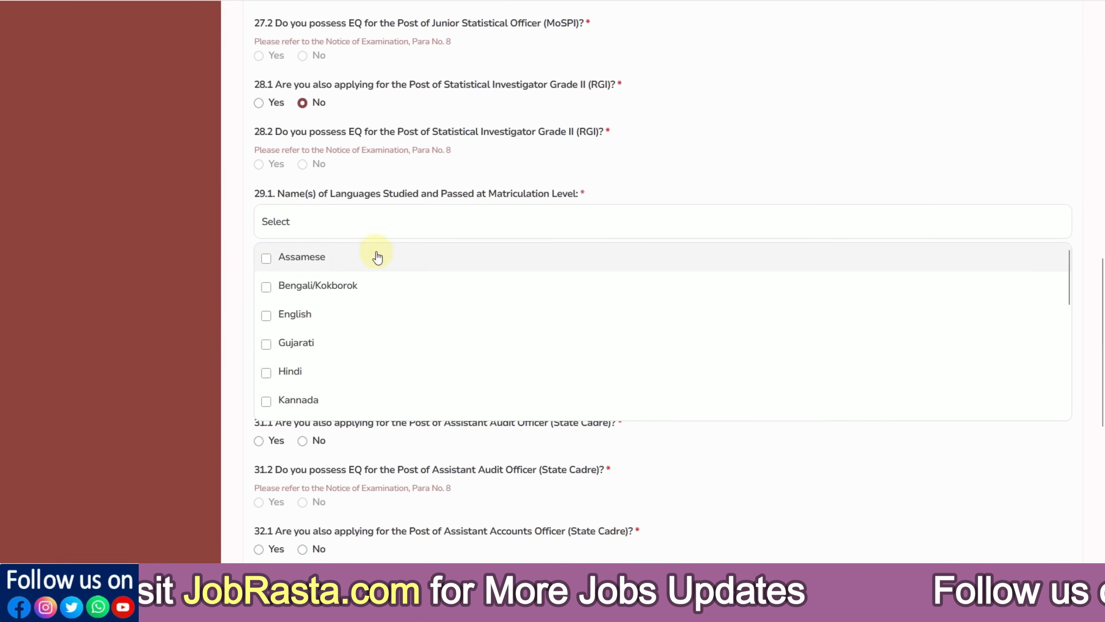
click(267, 372)
scroll(322, 336, down, 7)
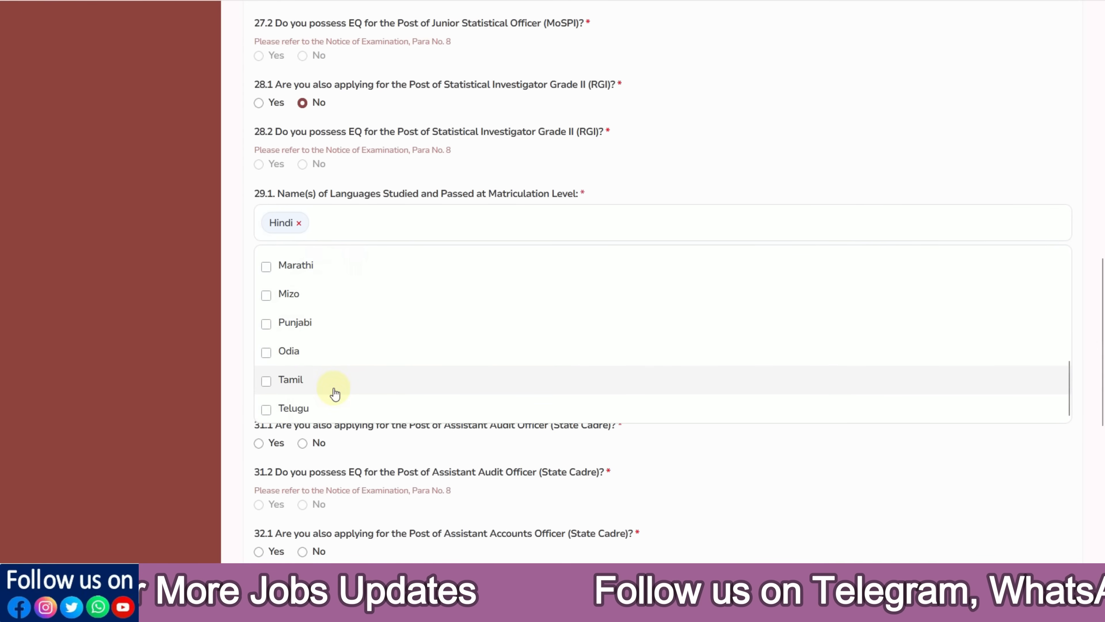
scroll(333, 389, up, 4)
scroll(333, 392, up, 2)
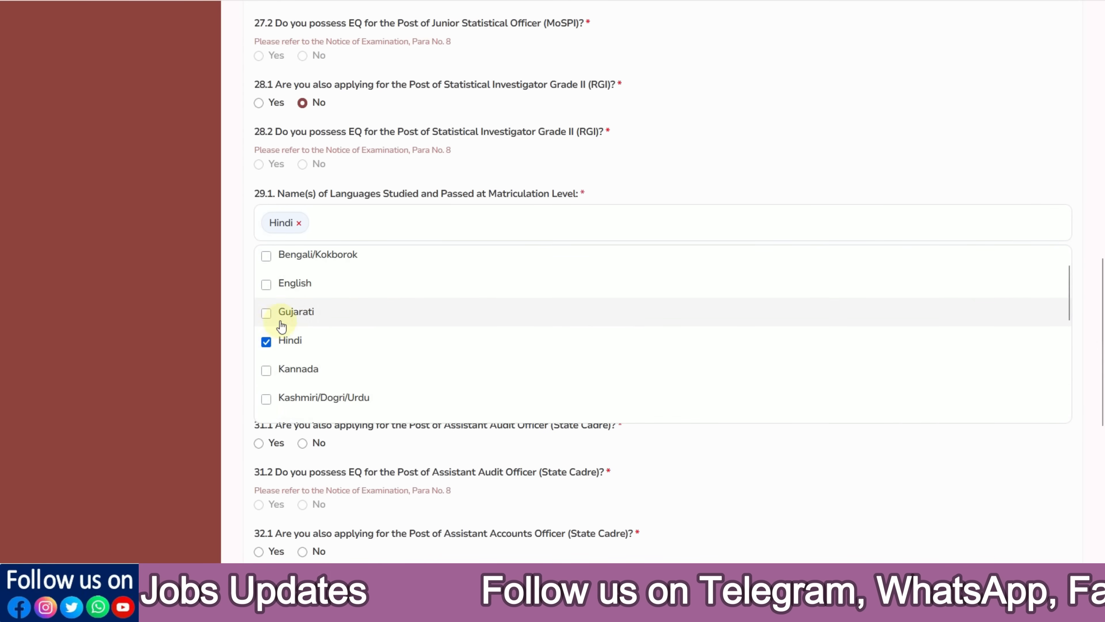
click(267, 285)
click(709, 168)
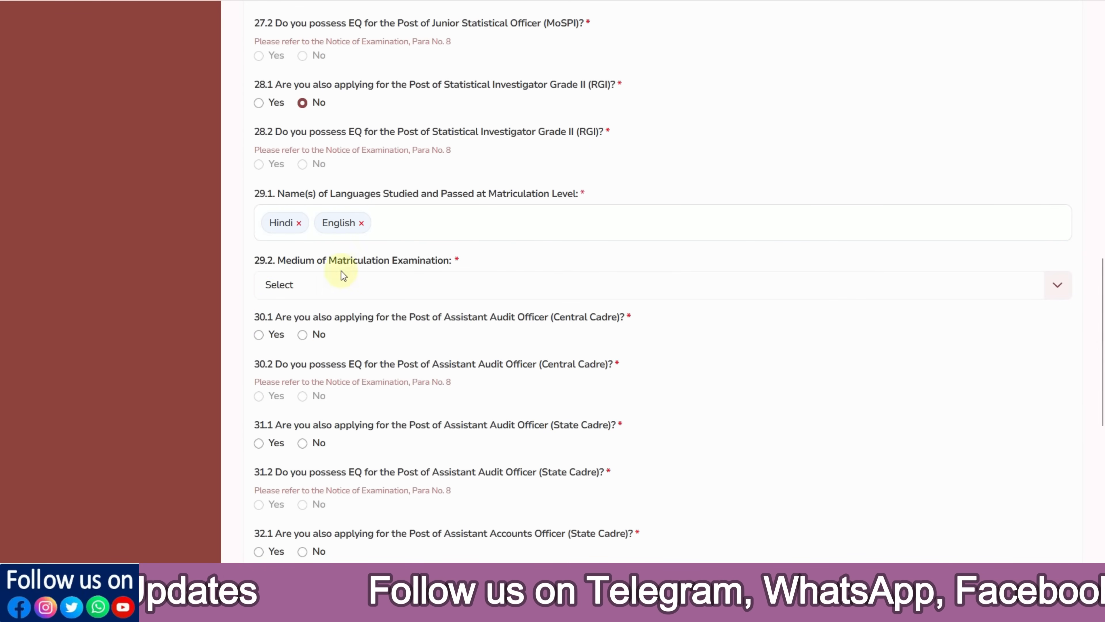
Set Hindi as the medium of the matriculation examination
click(329, 296)
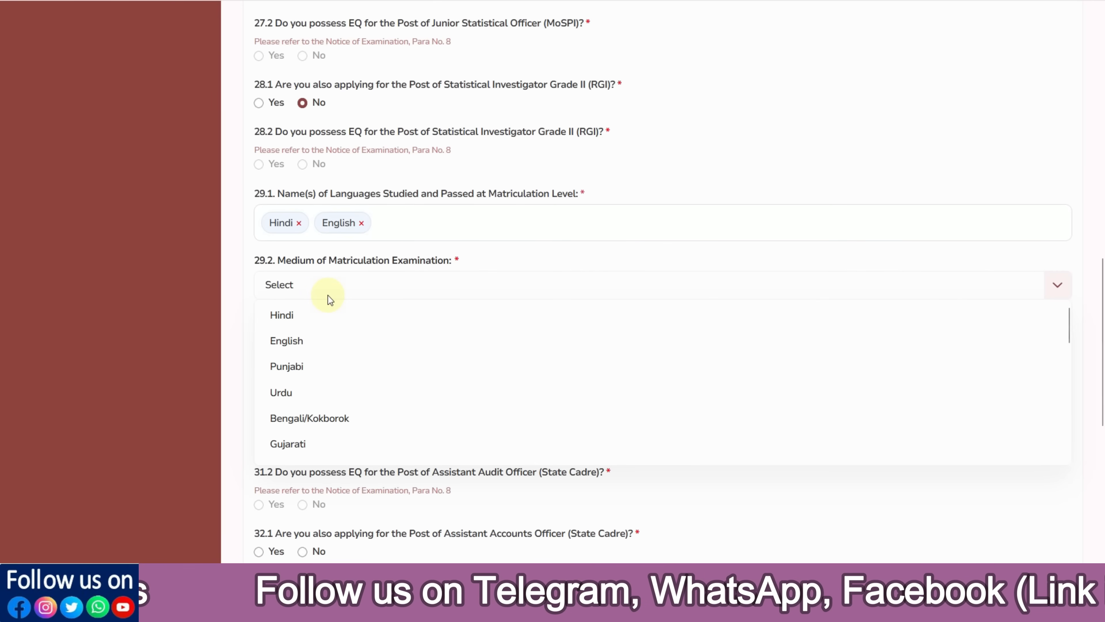
click(320, 312)
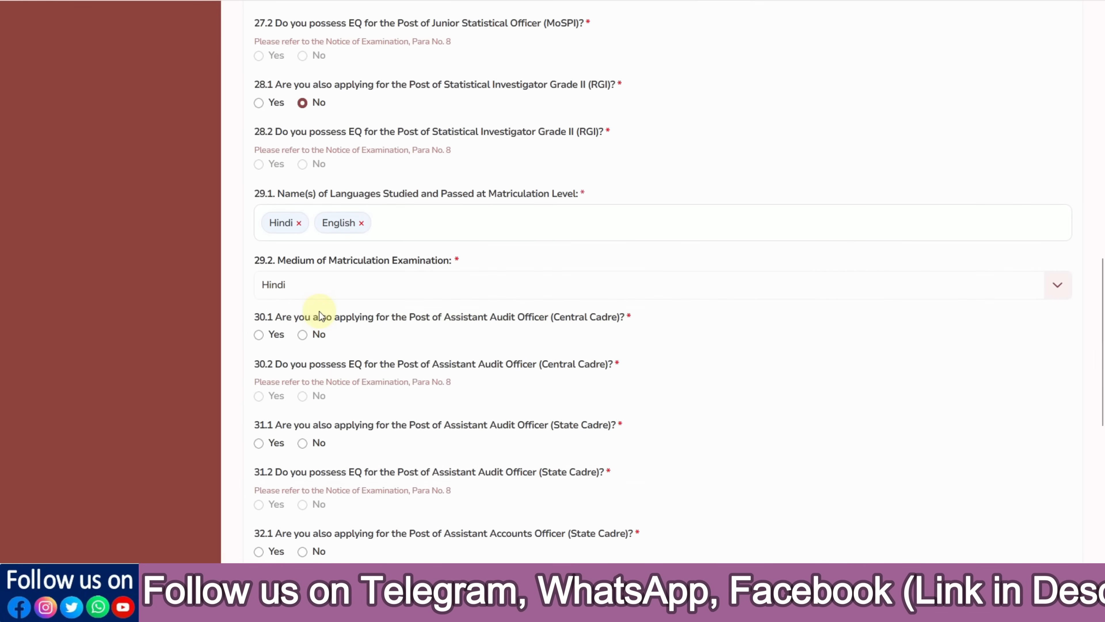
scroll(428, 326, down, 1)
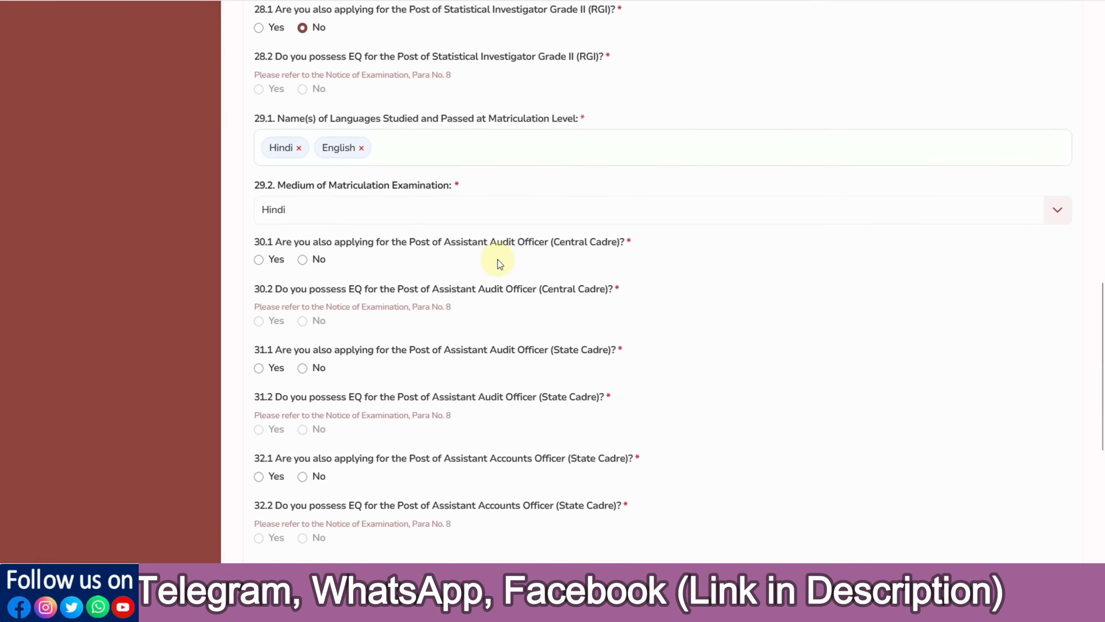
scroll(446, 370, down, 3)
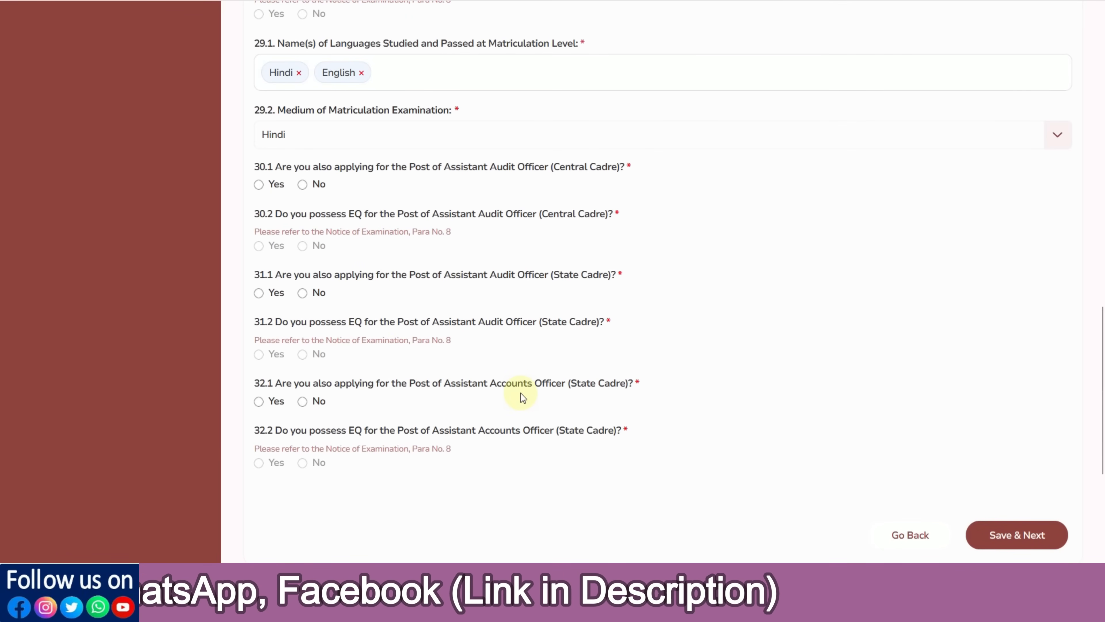
Answer No to questions 30.1, 31.1 and 32.1 for the Audit and Accounts Officer posts, then save
click(302, 184)
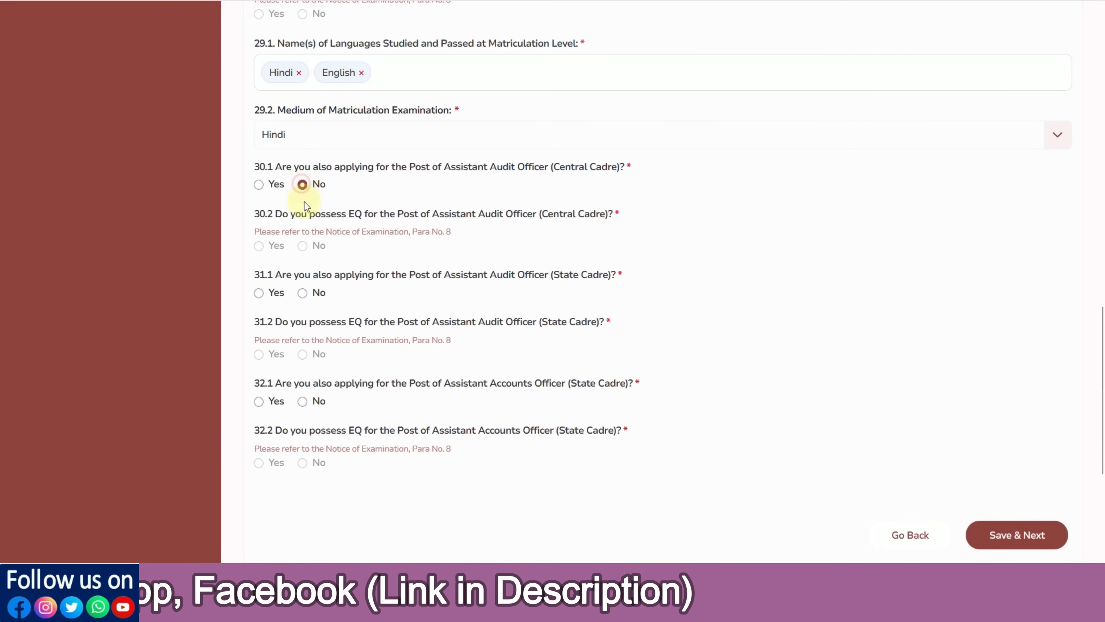
click(303, 293)
click(304, 401)
scroll(366, 402, up, 5)
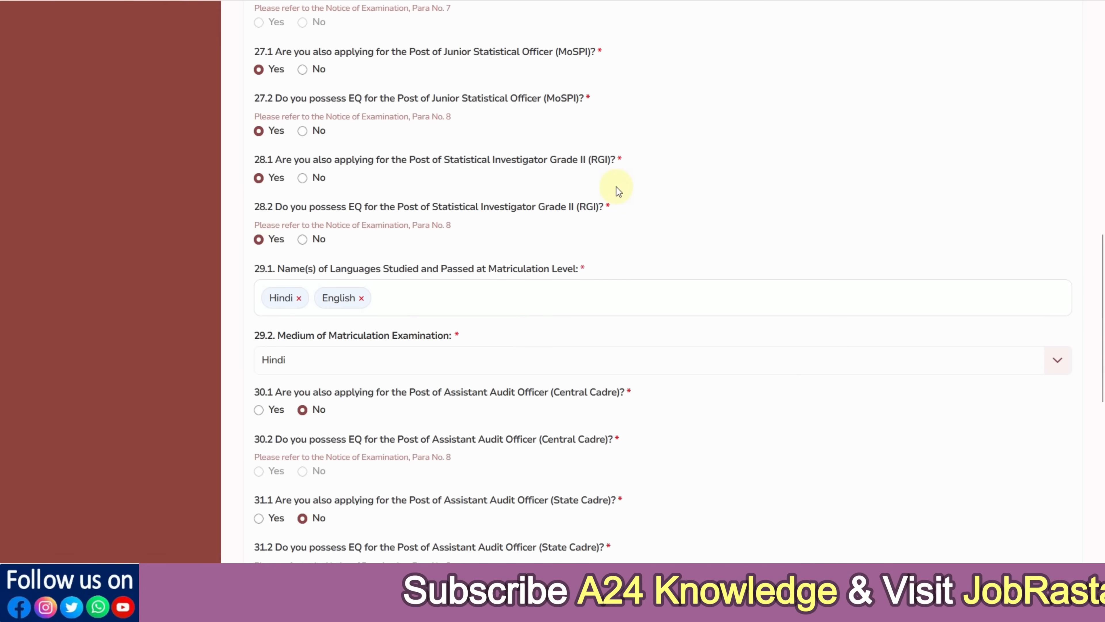
scroll(618, 189, down, 3)
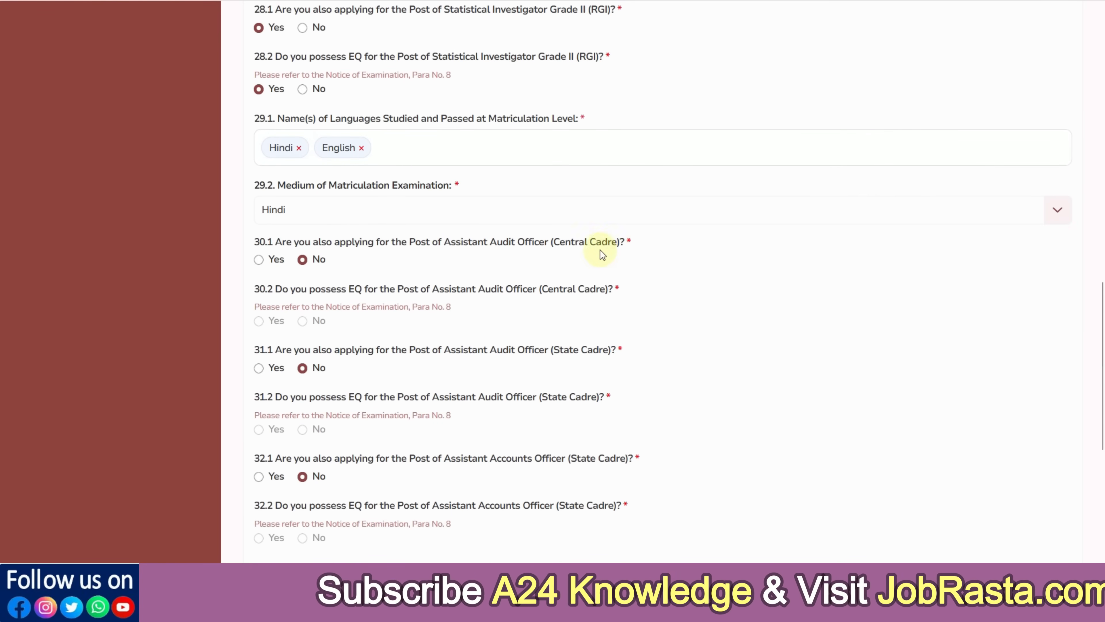
scroll(575, 261, down, 3)
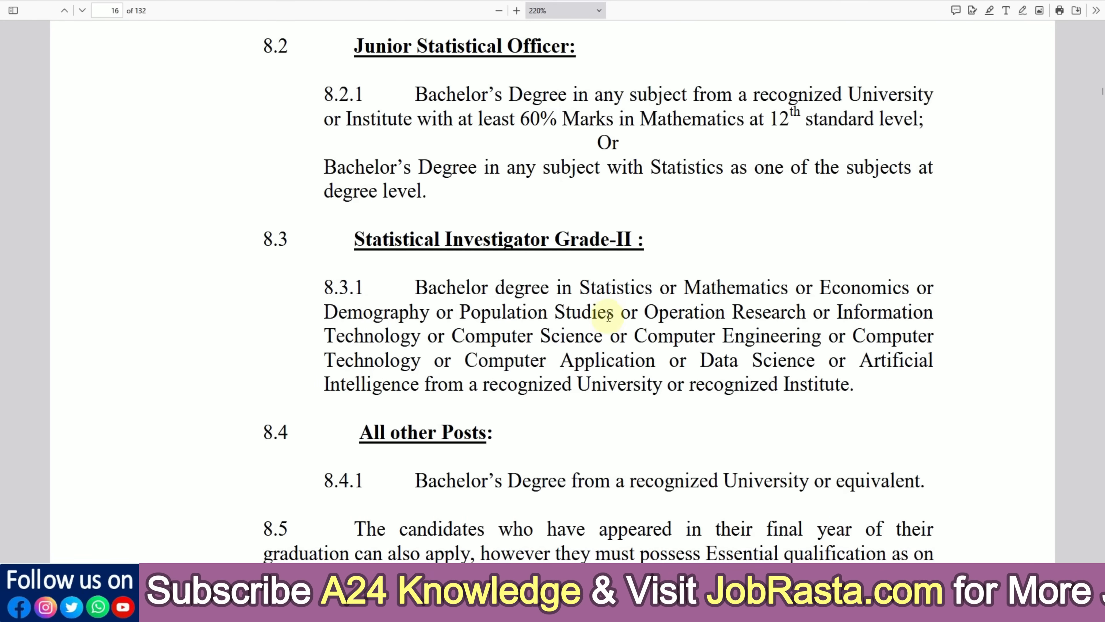
scroll(610, 317, up, 1)
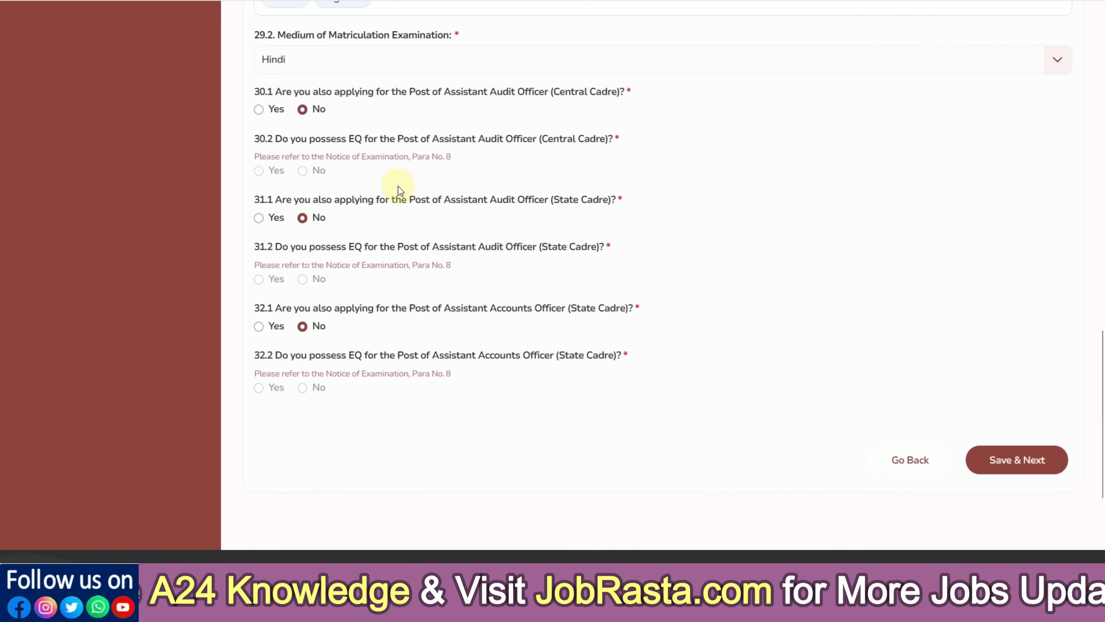
click(996, 460)
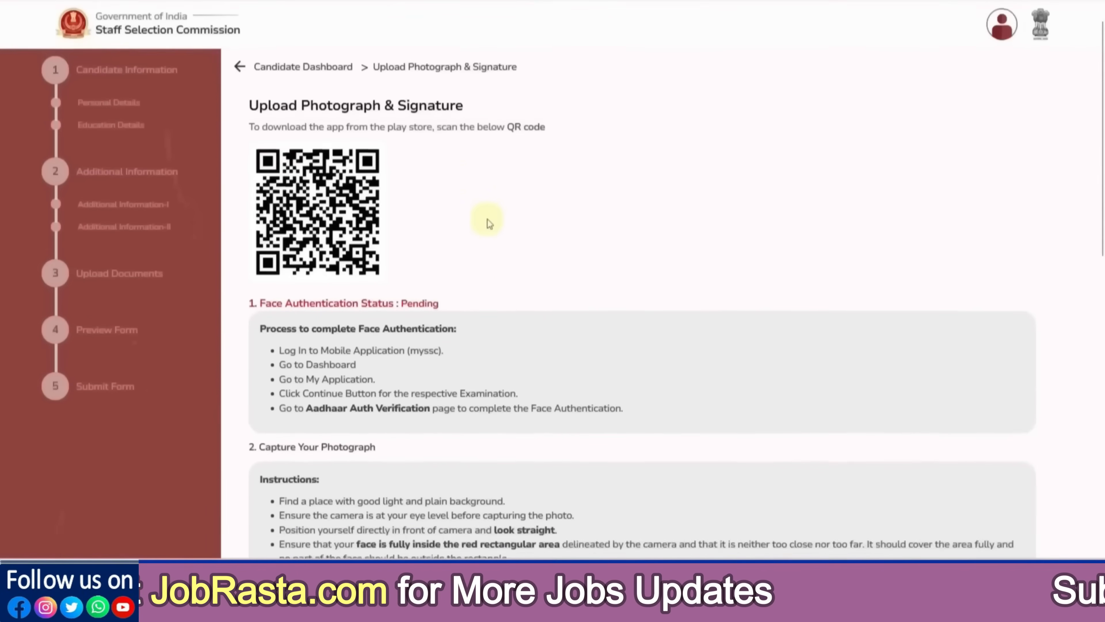
Read through the face authentication, photo and signature instructions, highlighting the app download note
scroll(487, 218, down, 3)
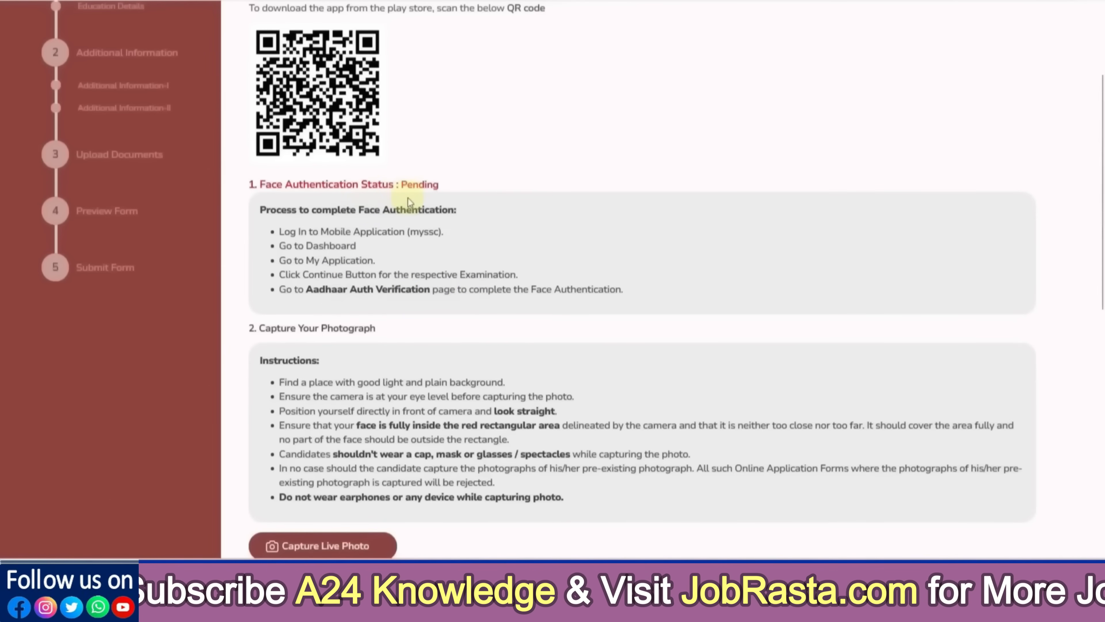
scroll(425, 228, down, 5)
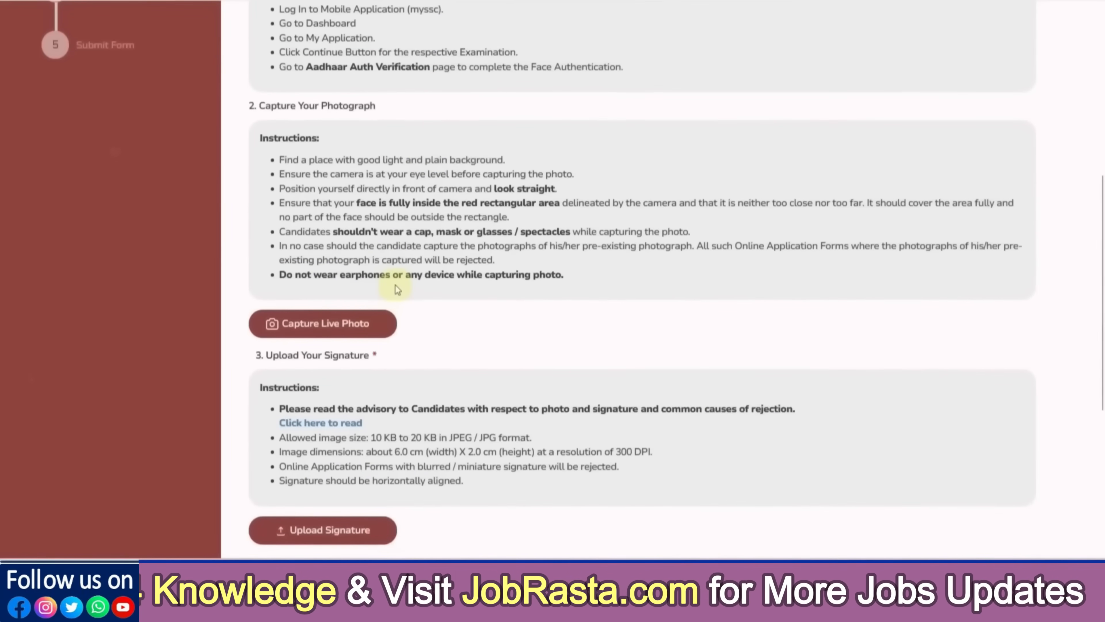
scroll(412, 285, down, 3)
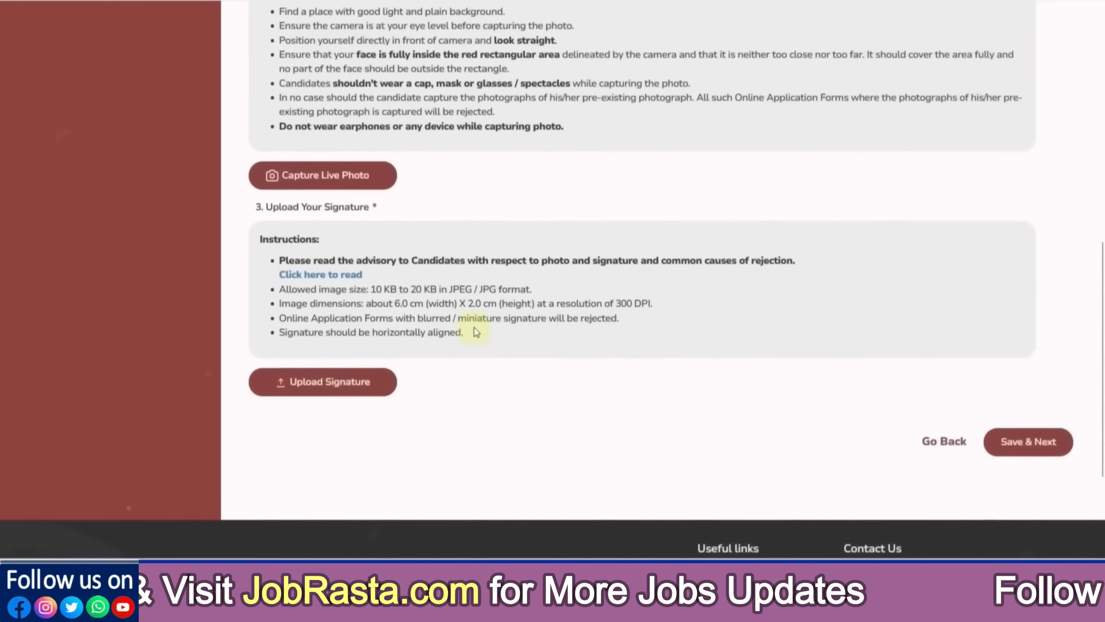
scroll(474, 328, up, 8)
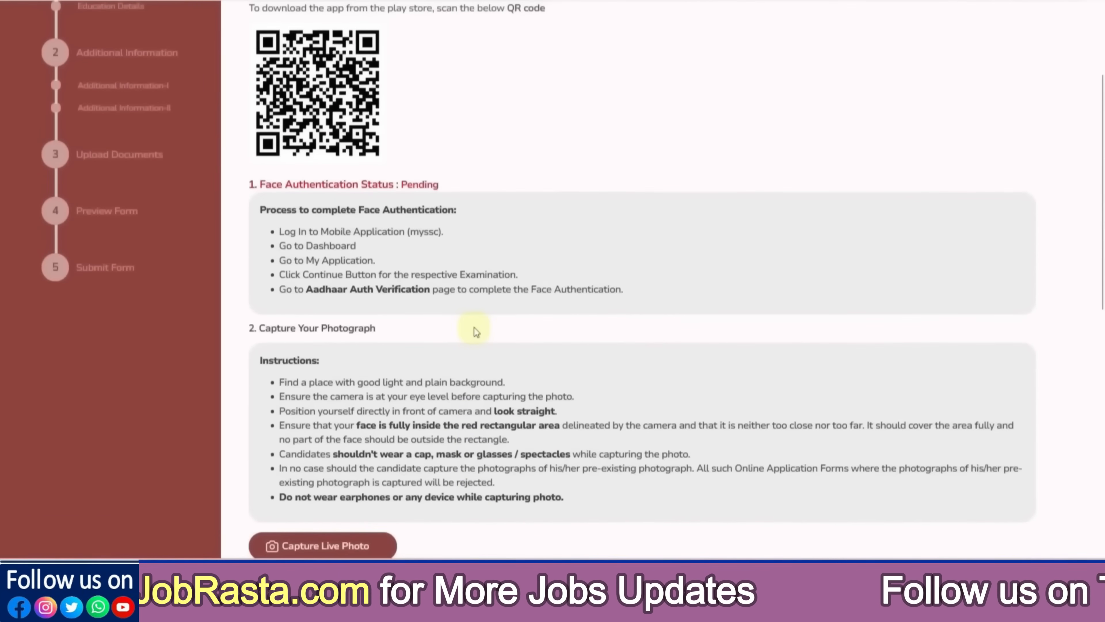
scroll(476, 330, up, 2)
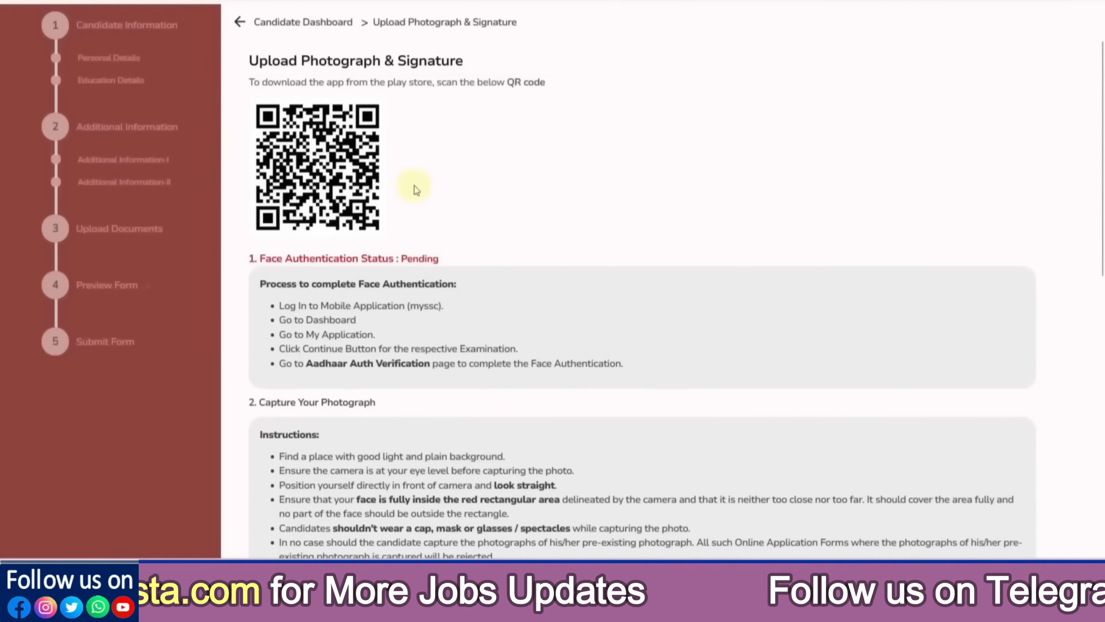
drag(328, 82, 419, 83)
click(419, 92)
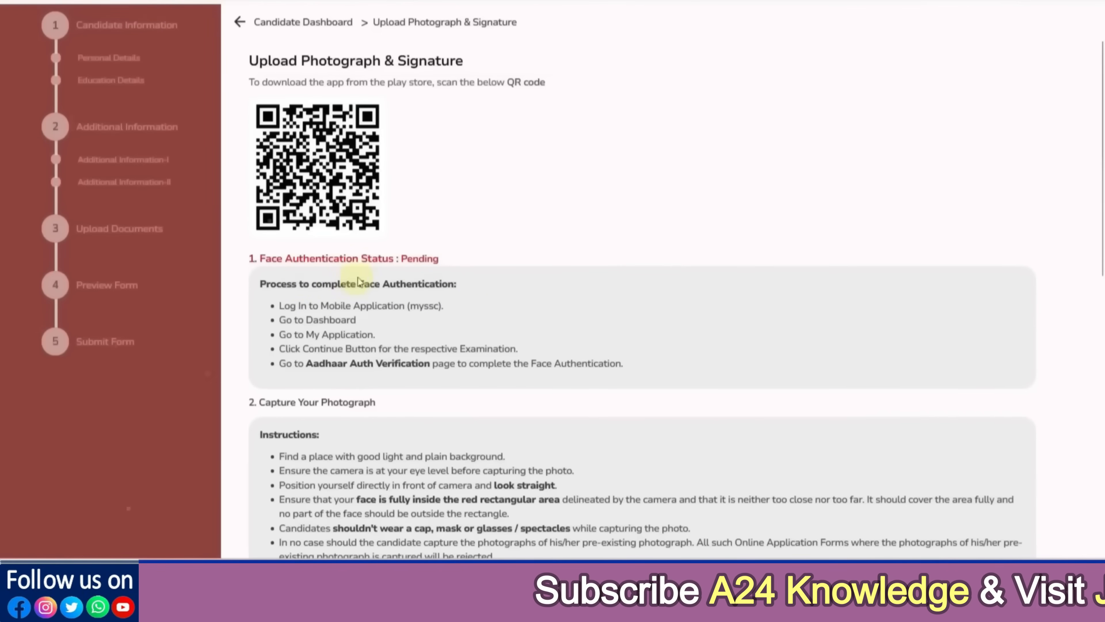
Open the live photo capture window
scroll(483, 312, down, 3)
scroll(349, 398, down, 2)
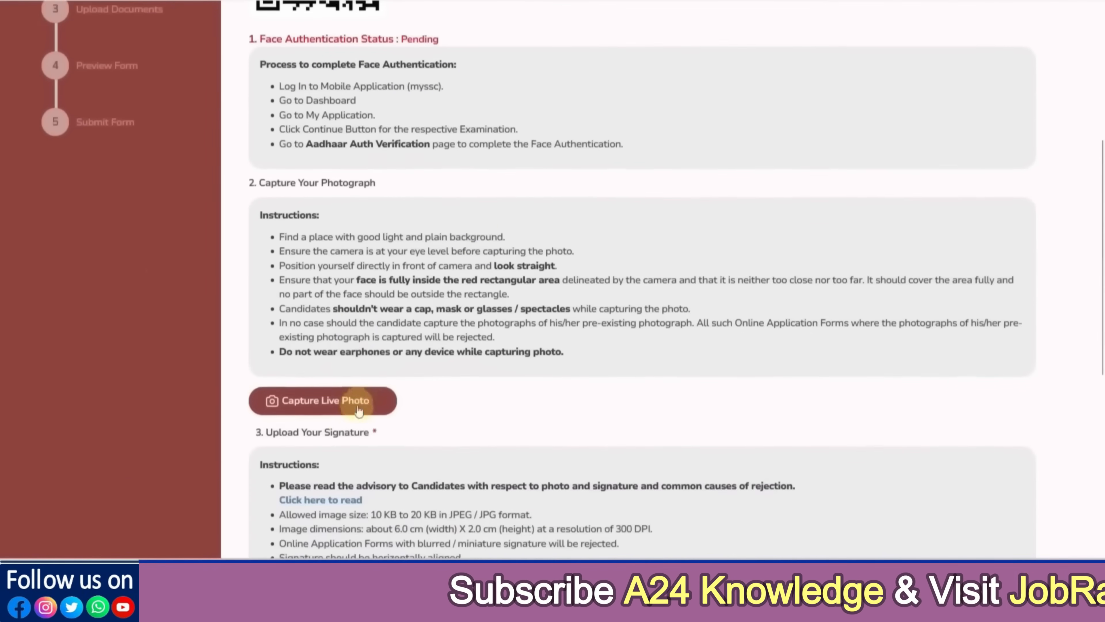
click(328, 404)
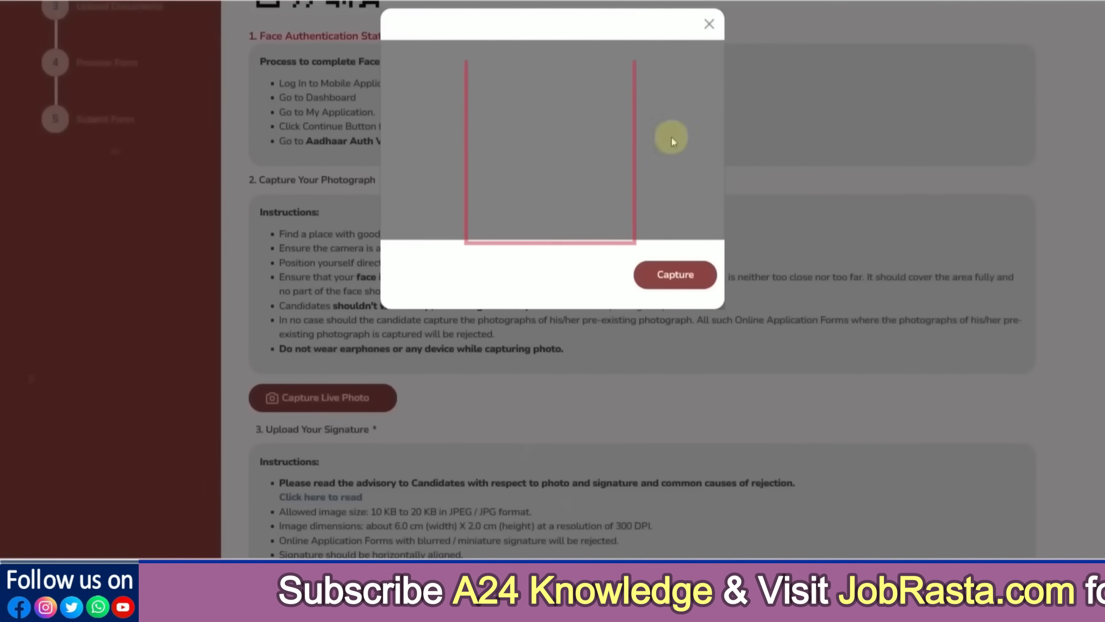
click(709, 24)
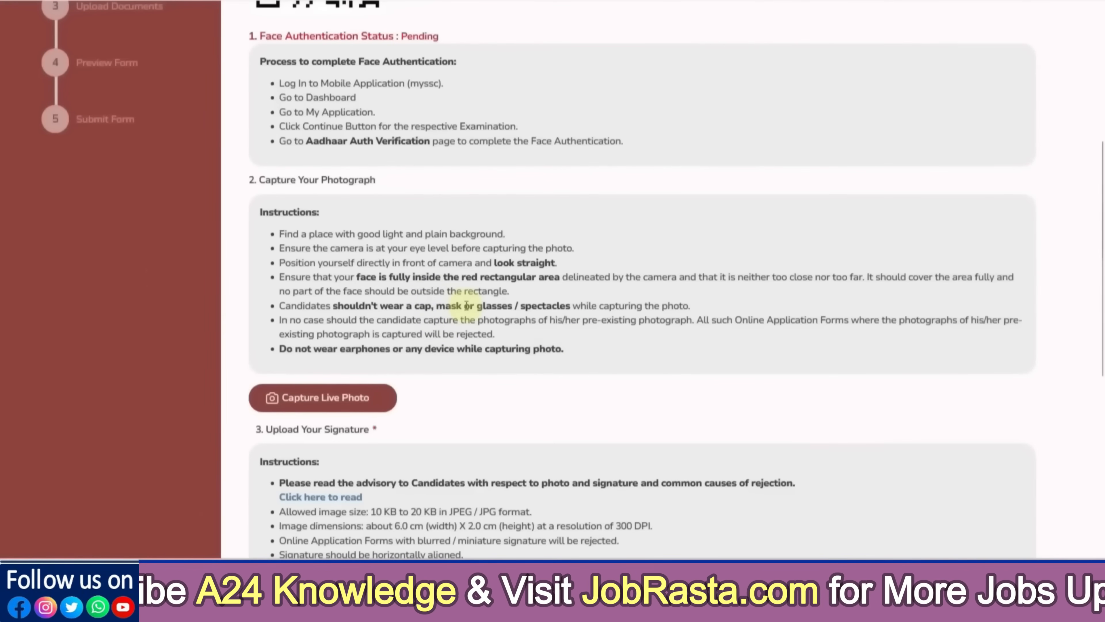
scroll(466, 305, down, 3)
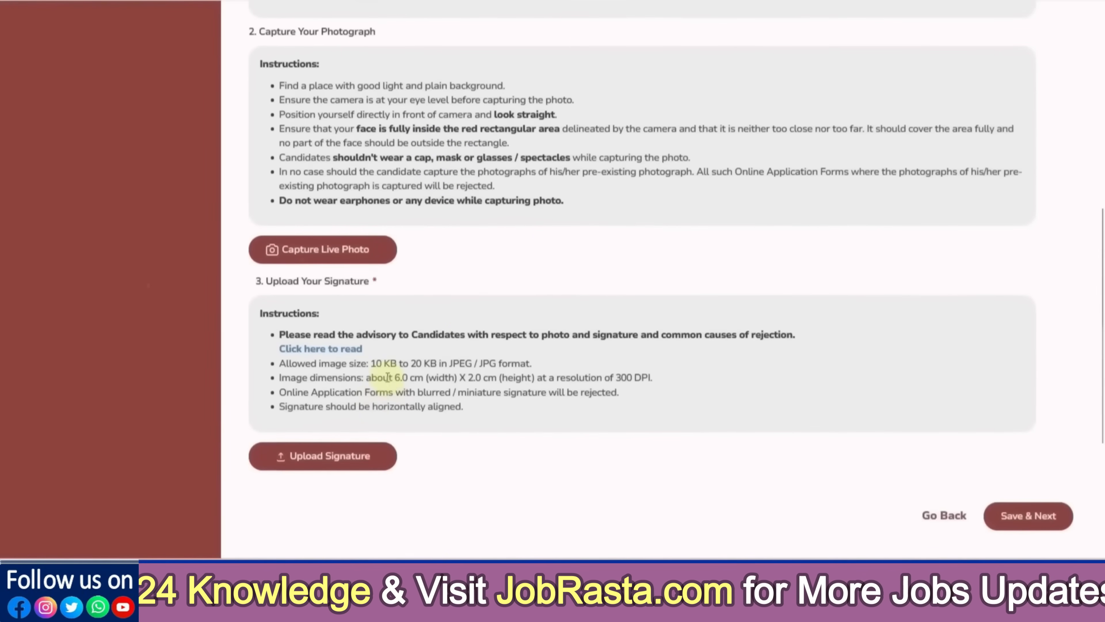
double_click(403, 378)
drag(473, 378, 487, 377)
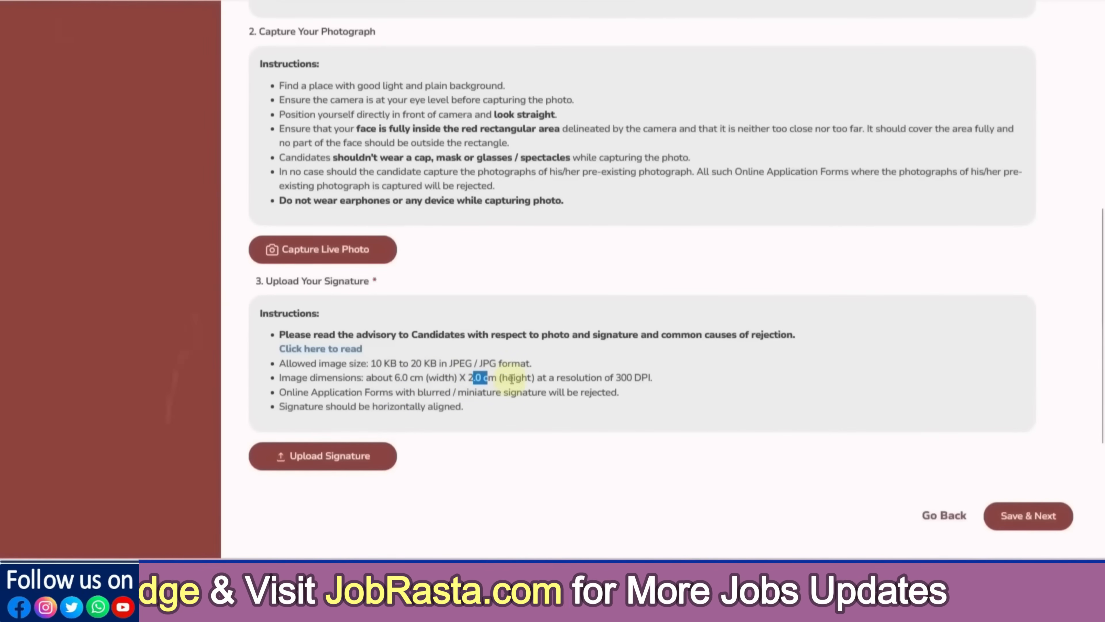
click(513, 378)
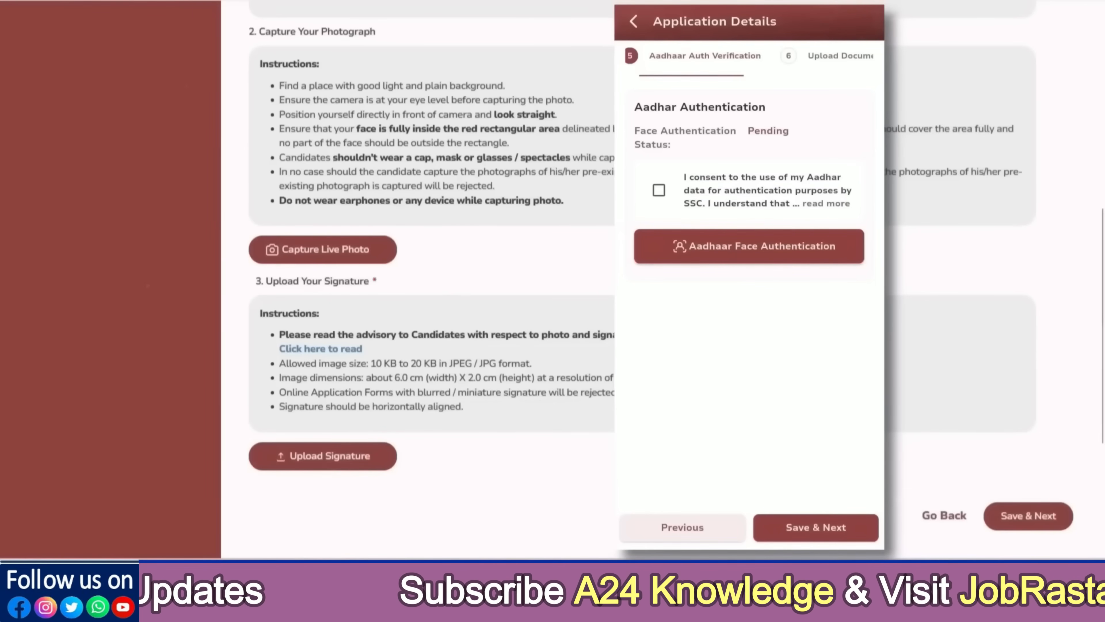
Consent to Aadhaar data use and run Aadhaar face authentication in the mySSC app
click(659, 190)
click(748, 246)
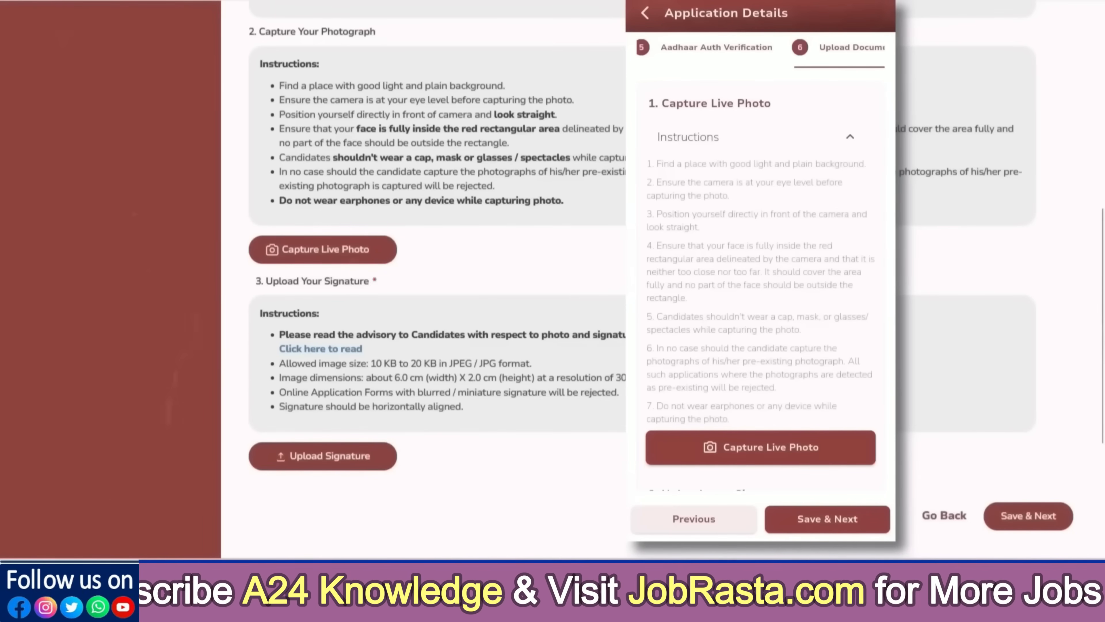
scroll(761, 286, down, 3)
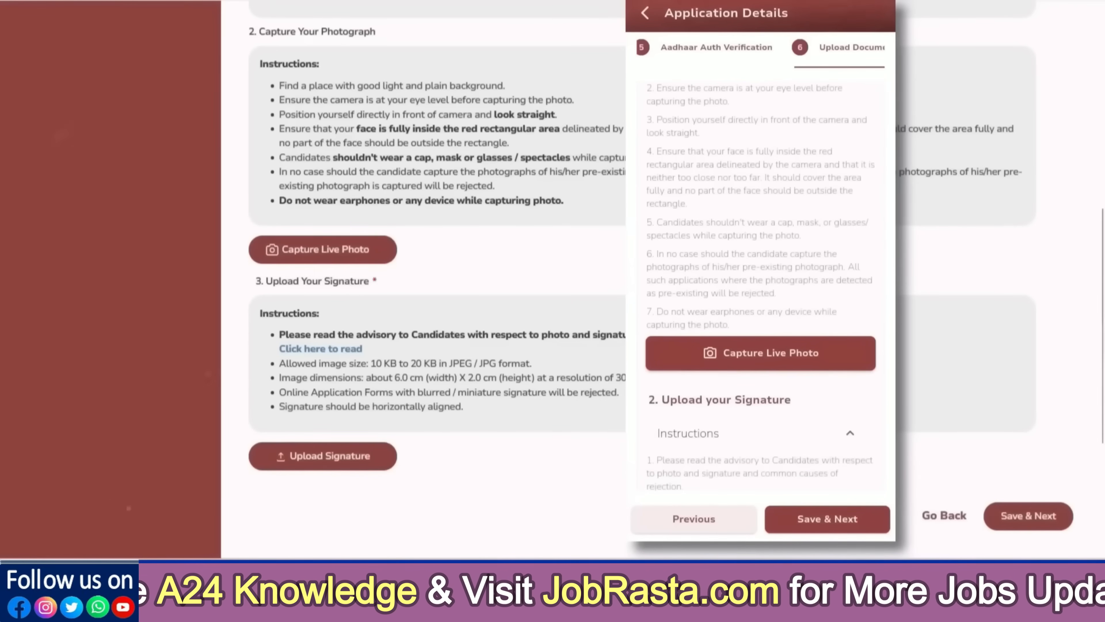